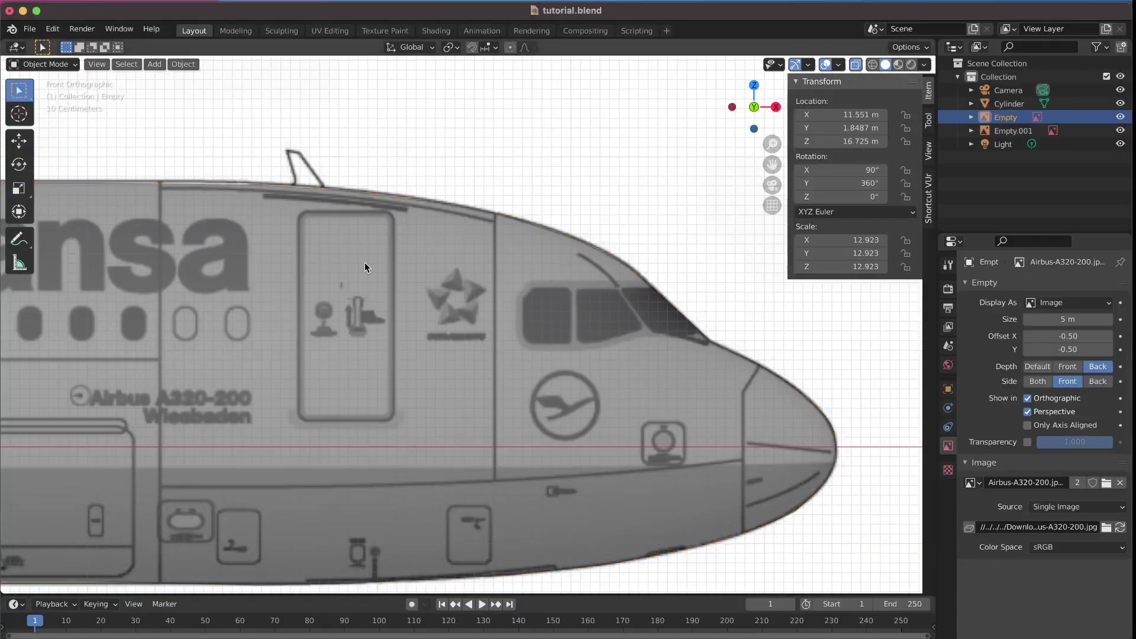
Step: Examine the Airbus A320 side-view reference image from the nose back to the wing section in the front orthographic view
{"action": "scroll", "coordinate": [364, 263], "scroll_direction": "down", "scroll_amount": 5}
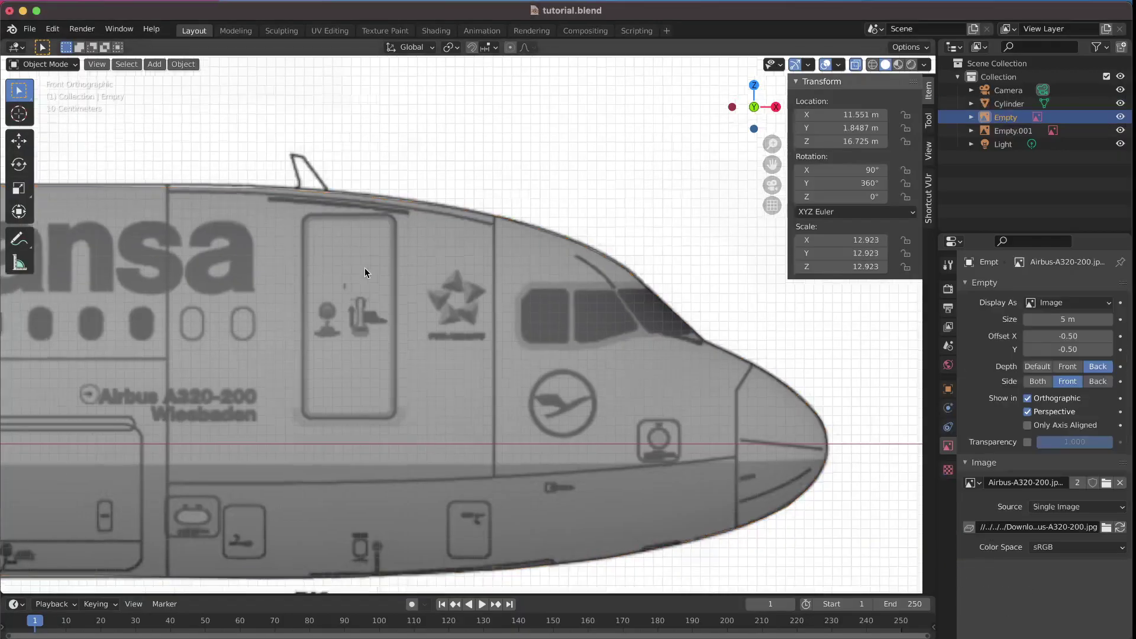
{"action": "middle_click_drag", "start_coordinate": [367, 277], "coordinate": [385, 263], "text": "shift"}
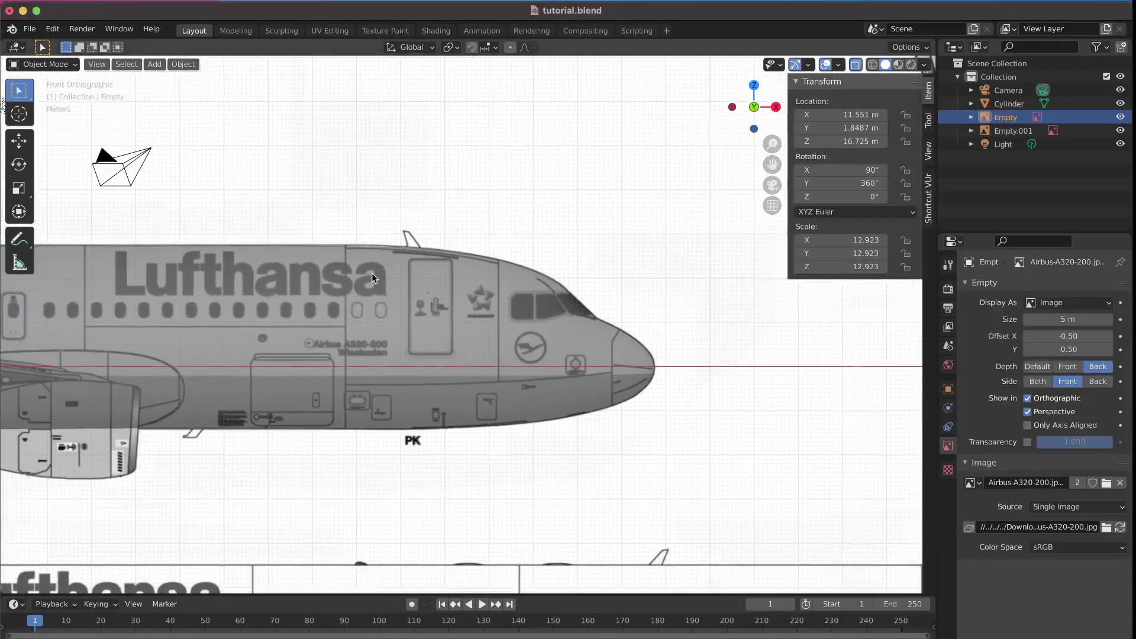
{"action": "scroll", "coordinate": [405, 347], "scroll_direction": "left", "scroll_amount": 5}
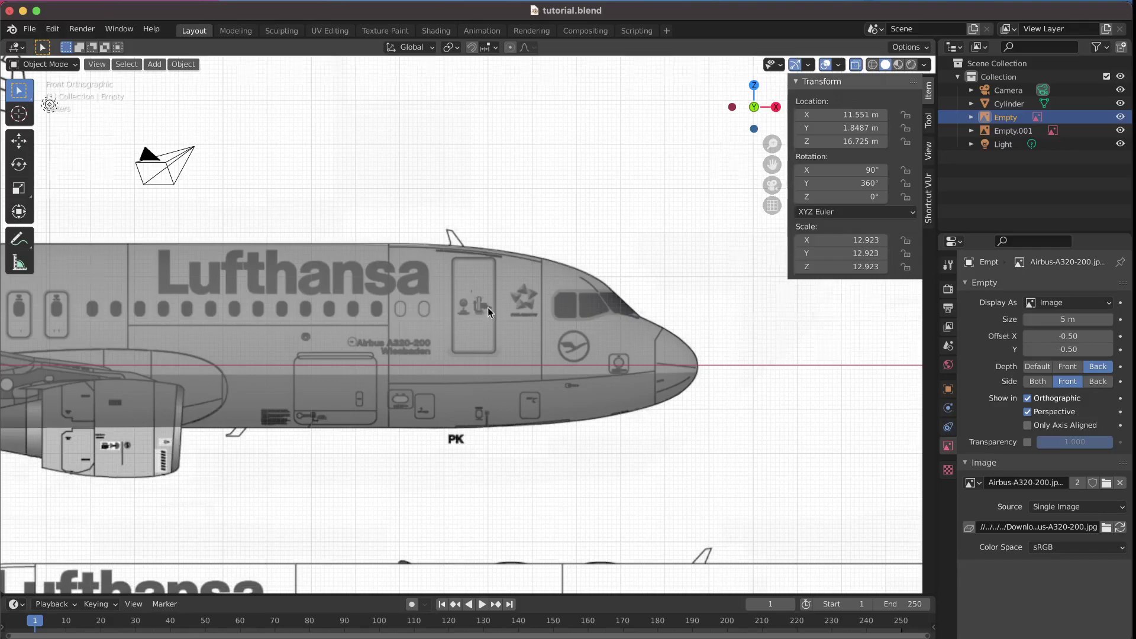
{"action": "scroll", "coordinate": [488, 307], "scroll_direction": "up", "scroll_amount": 3}
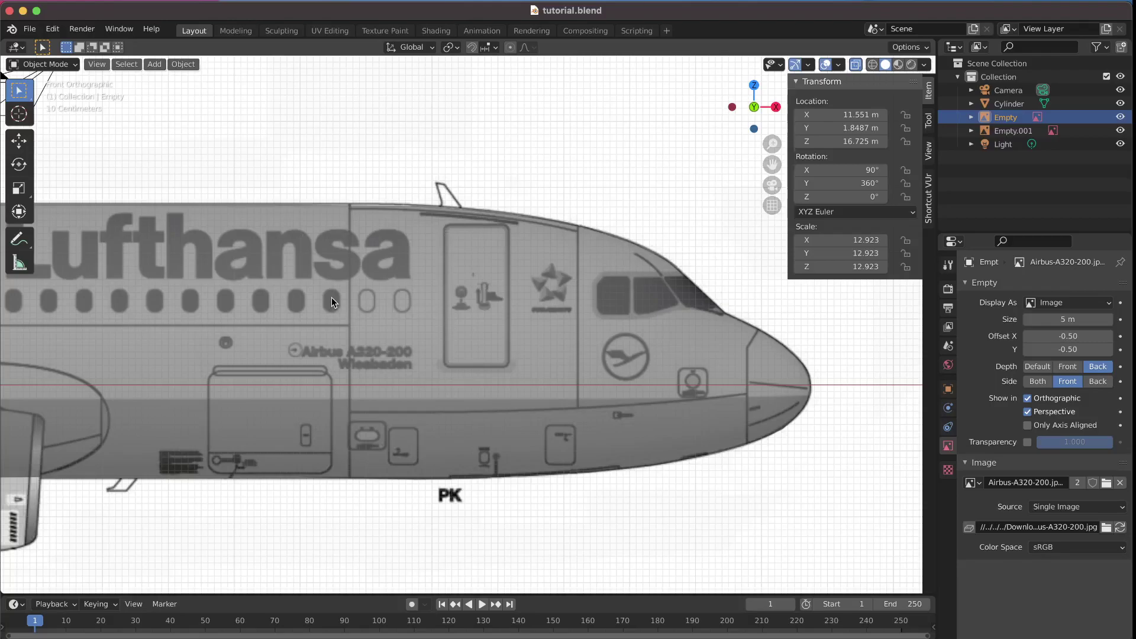
{"action": "scroll", "coordinate": [332, 297], "scroll_direction": "down", "scroll_amount": 4, "text": "shift"}
{"action": "scroll", "coordinate": [332, 297], "scroll_direction": "left", "scroll_amount": 10, "text": "shift"}
{"action": "scroll", "coordinate": [332, 297], "scroll_direction": "up", "scroll_amount": 4, "text": "shift"}
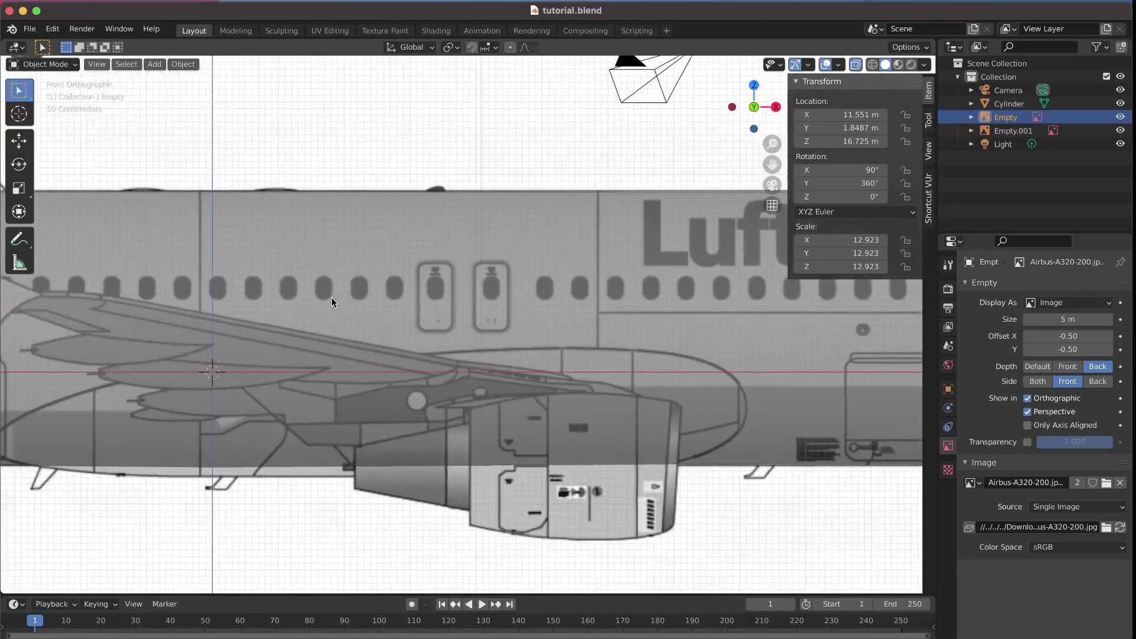
{"action": "scroll", "coordinate": [331, 297], "scroll_direction": "left", "scroll_amount": 5, "text": "shift"}
{"action": "scroll", "coordinate": [332, 297], "scroll_direction": "up", "scroll_amount": 2, "text": "shift"}
{"action": "scroll", "coordinate": [331, 298], "scroll_direction": "right", "scroll_amount": 5, "text": "shift"}
{"action": "scroll", "coordinate": [332, 297], "scroll_direction": "down", "scroll_amount": 1, "text": "shift"}
{"action": "scroll", "coordinate": [330, 296], "scroll_direction": "up", "scroll_amount": 2, "text": "ctrl"}
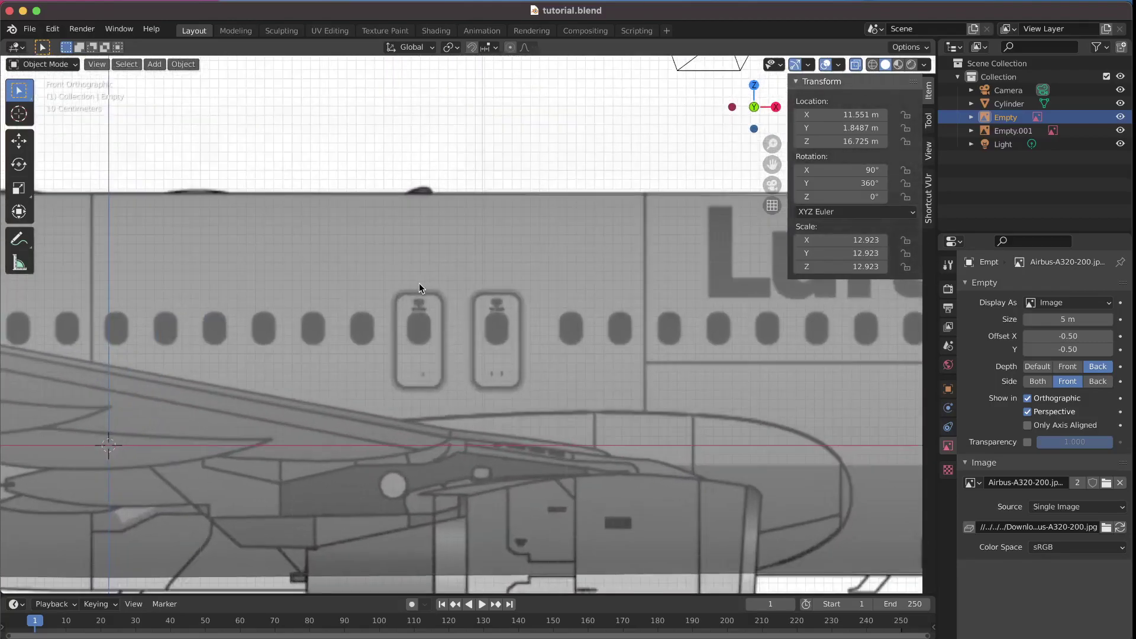
{"action": "scroll", "coordinate": [454, 387], "scroll_direction": "left", "scroll_amount": 8}
Step: Select the fuselage cylinder and examine its outline against the reference image in the front orthographic view
{"action": "key", "text": "ctrl+super+space"}
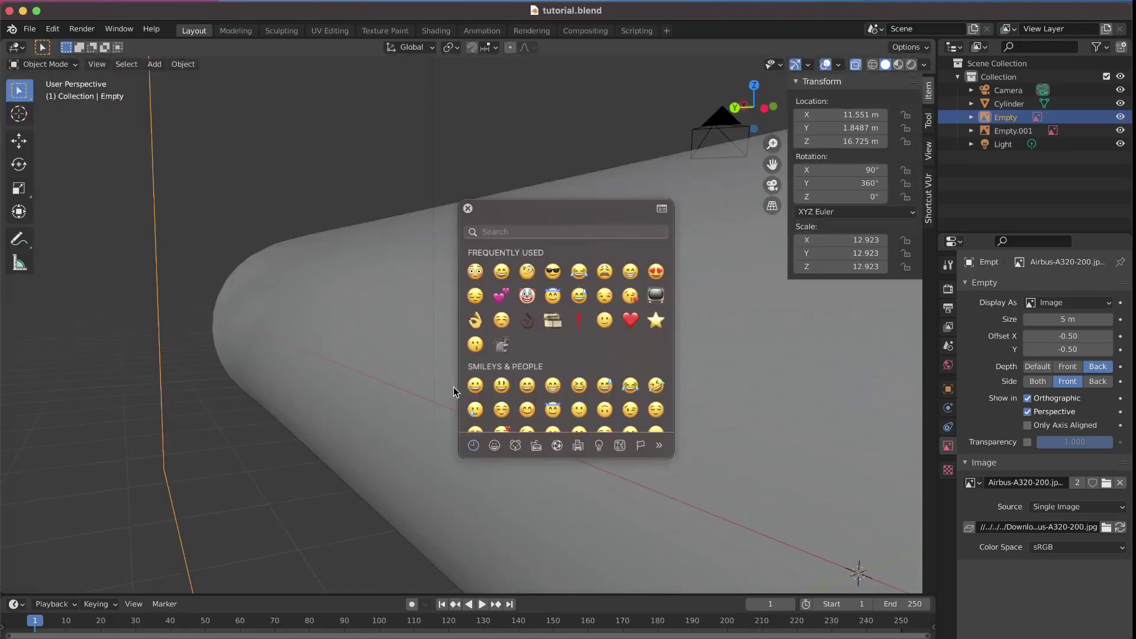
{"action": "left_click", "coordinate": [308, 294]}
{"action": "middle_click_drag", "start_coordinate": [308, 294], "coordinate": [463, 133]}
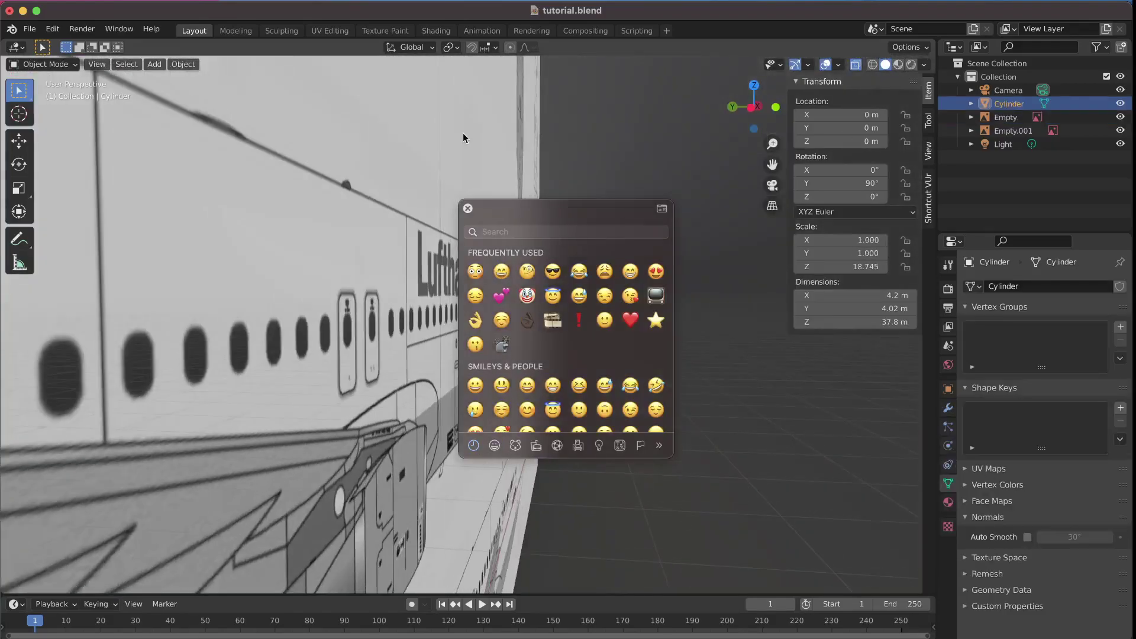
{"action": "left_click", "coordinate": [468, 210]}
{"action": "scroll", "coordinate": [469, 213], "scroll_direction": "right", "scroll_amount": 8}
{"action": "left_click", "coordinate": [755, 108]}
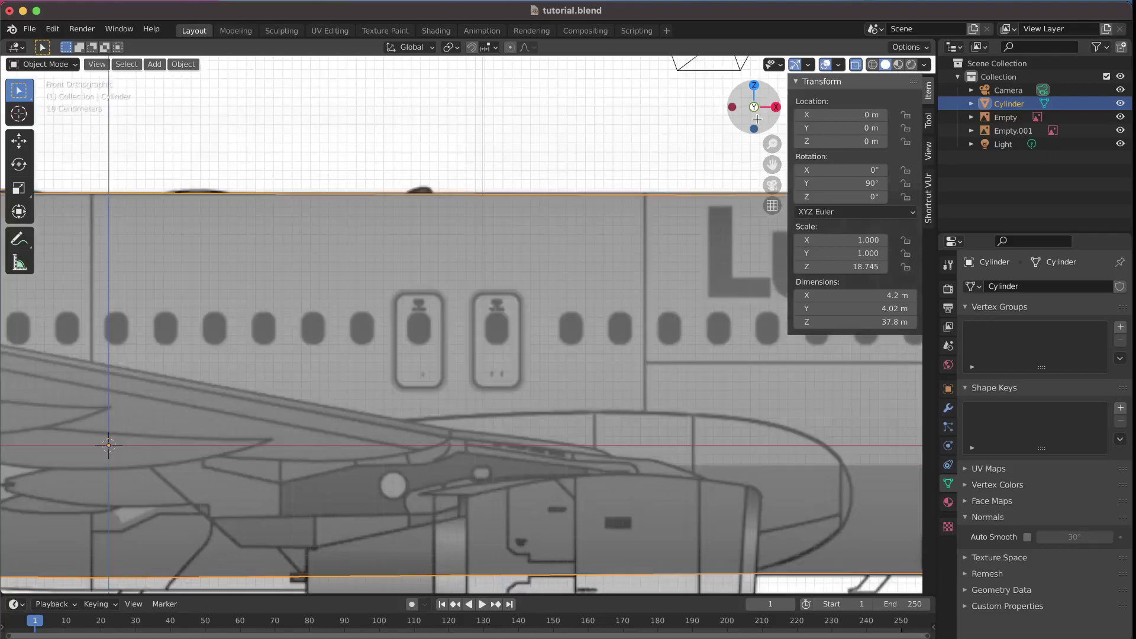
{"action": "scroll", "coordinate": [582, 247], "scroll_direction": "right", "scroll_amount": 15}
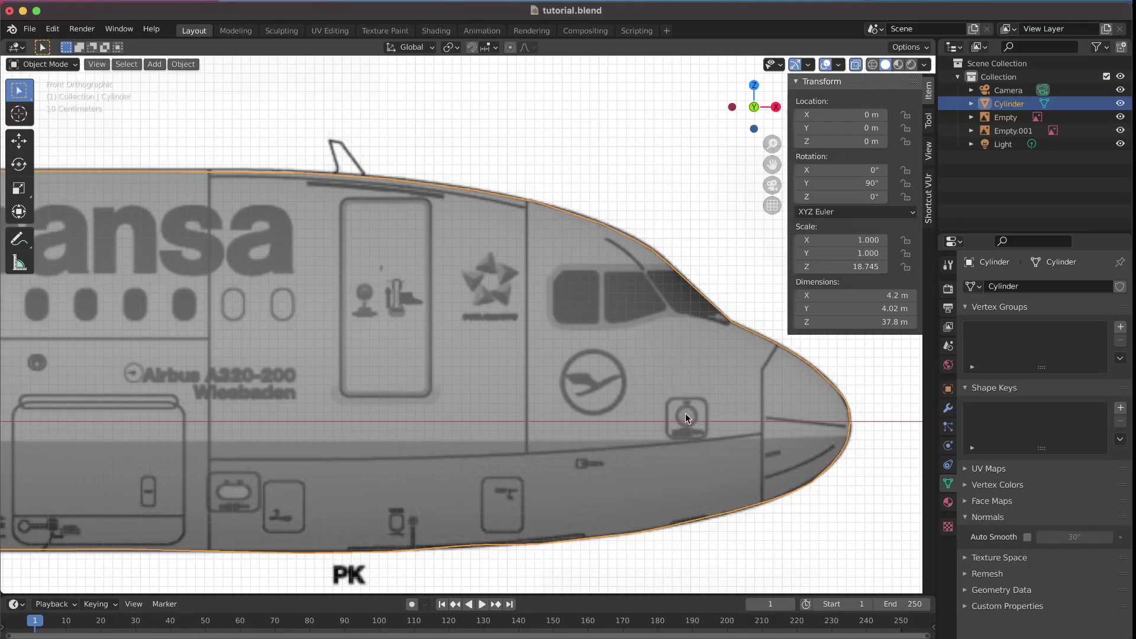
{"action": "scroll", "coordinate": [686, 413], "scroll_direction": "left", "scroll_amount": 3}
{"action": "scroll", "coordinate": [686, 413], "scroll_direction": "down", "scroll_amount": 2}
{"action": "scroll", "coordinate": [491, 493], "scroll_direction": "left", "scroll_amount": 5}
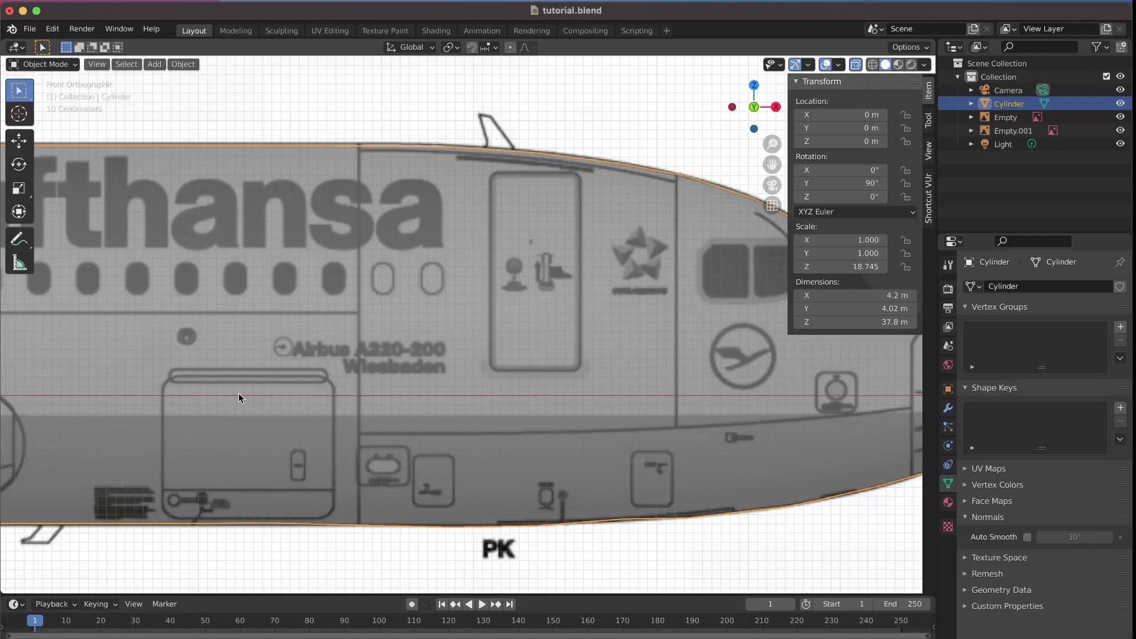
{"action": "scroll", "coordinate": [641, 350], "scroll_direction": "right", "scroll_amount": 5}
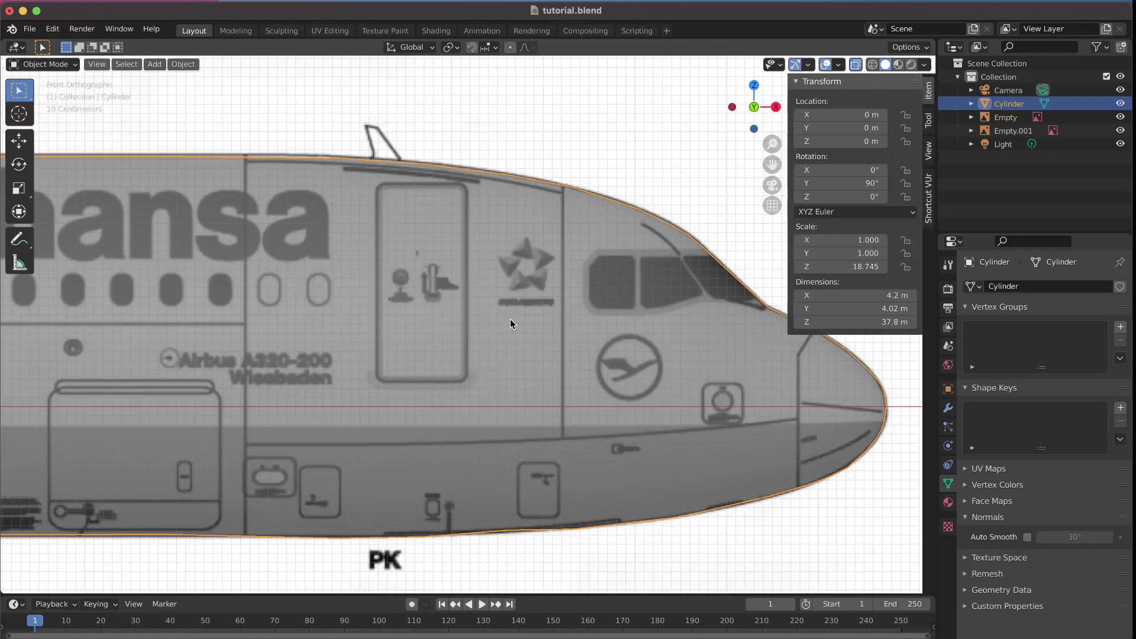
Step: Start the Shortcut VUr on-screen shortcut display
{"action": "left_click", "coordinate": [928, 199]}
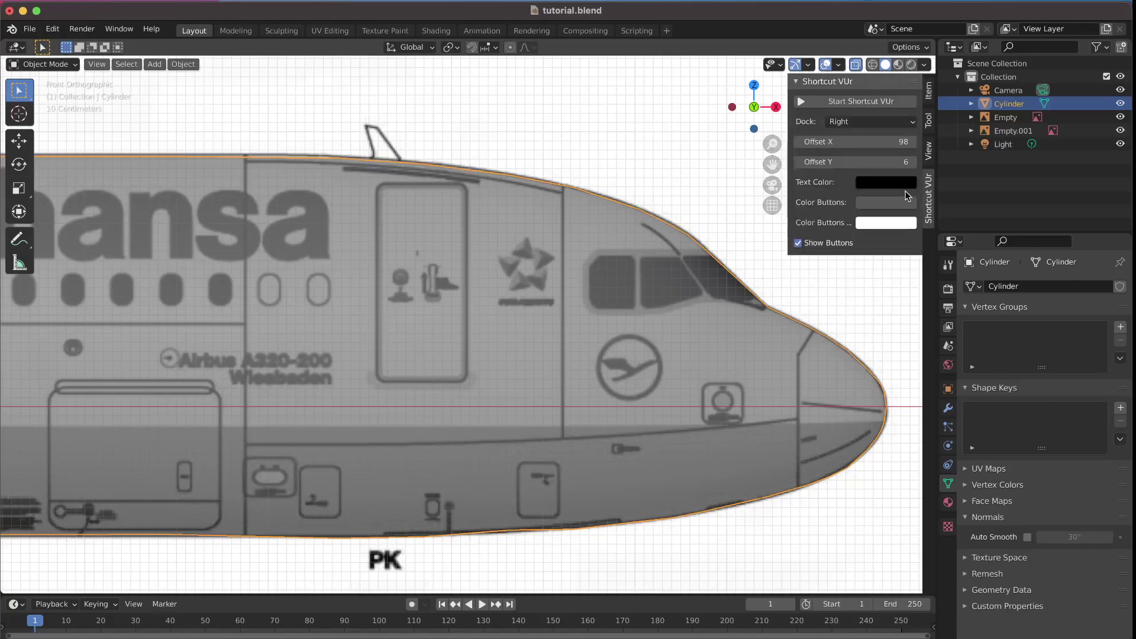
{"action": "left_click", "coordinate": [859, 102]}
{"action": "left_click", "coordinate": [717, 338]}
Step: Change the Shortcut VUr text colour to bright red
{"action": "left_click", "coordinate": [887, 187]}
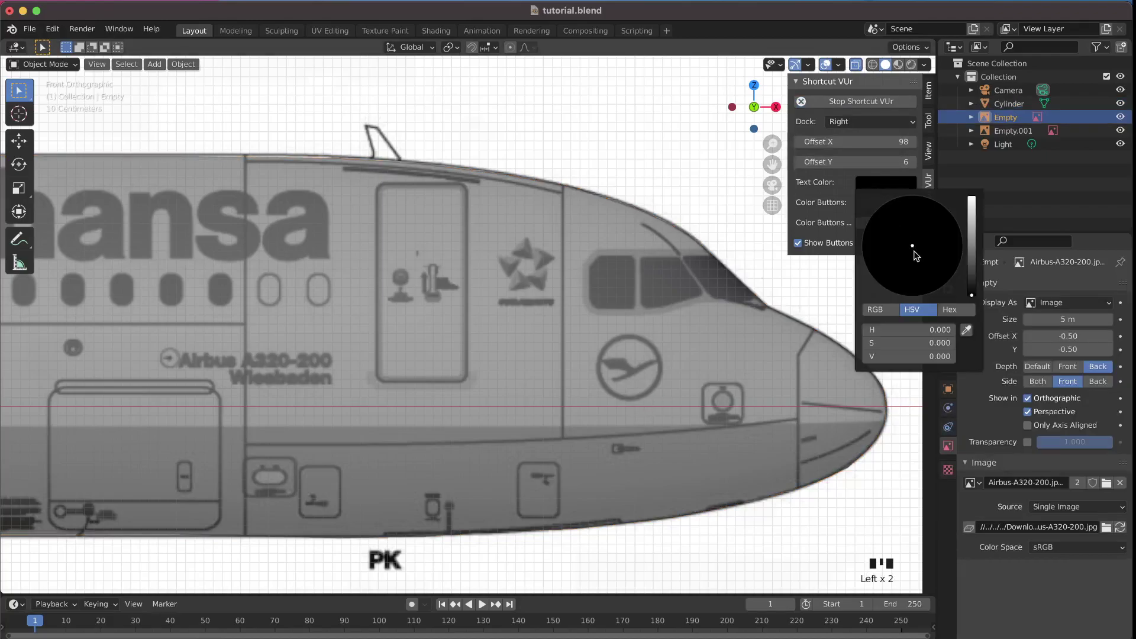
{"action": "left_click_drag", "start_coordinate": [975, 254], "coordinate": [972, 227]}
{"action": "left_click_drag", "start_coordinate": [911, 265], "coordinate": [909, 296]}
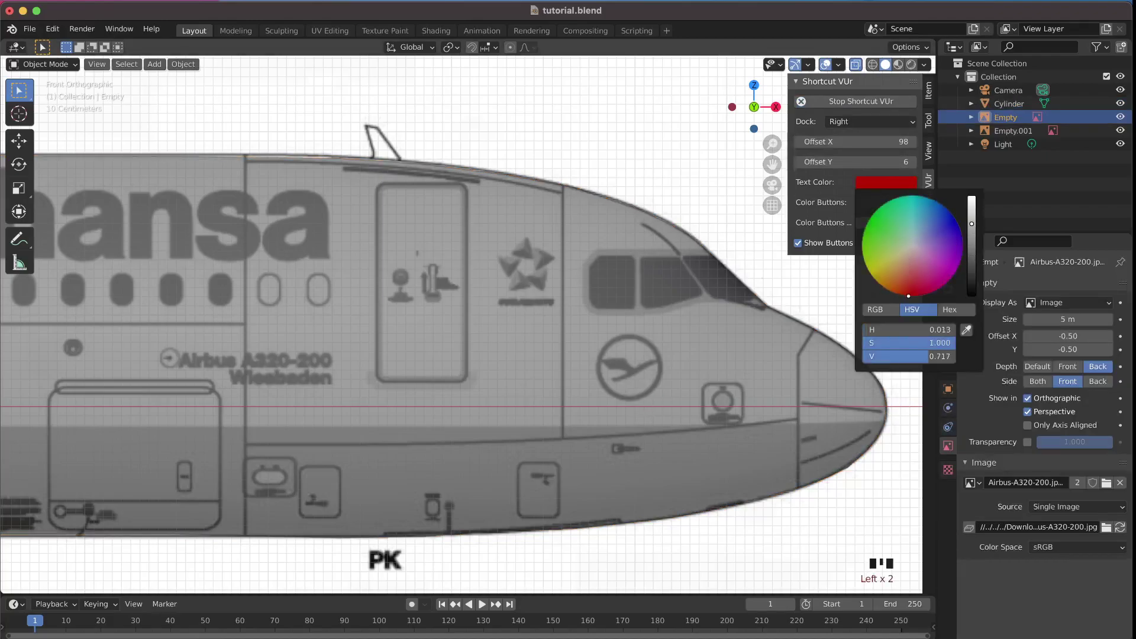
{"action": "left_click_drag", "start_coordinate": [975, 232], "coordinate": [972, 196]}
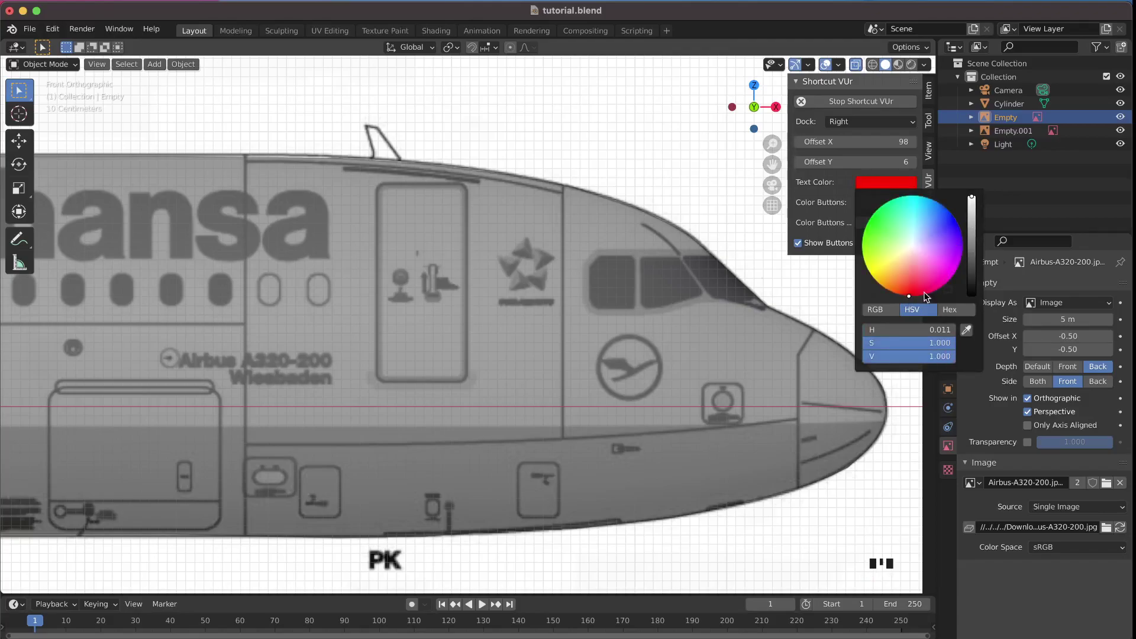
{"action": "left_click_drag", "start_coordinate": [927, 297], "coordinate": [913, 285]}
{"action": "left_click", "coordinate": [799, 343]}
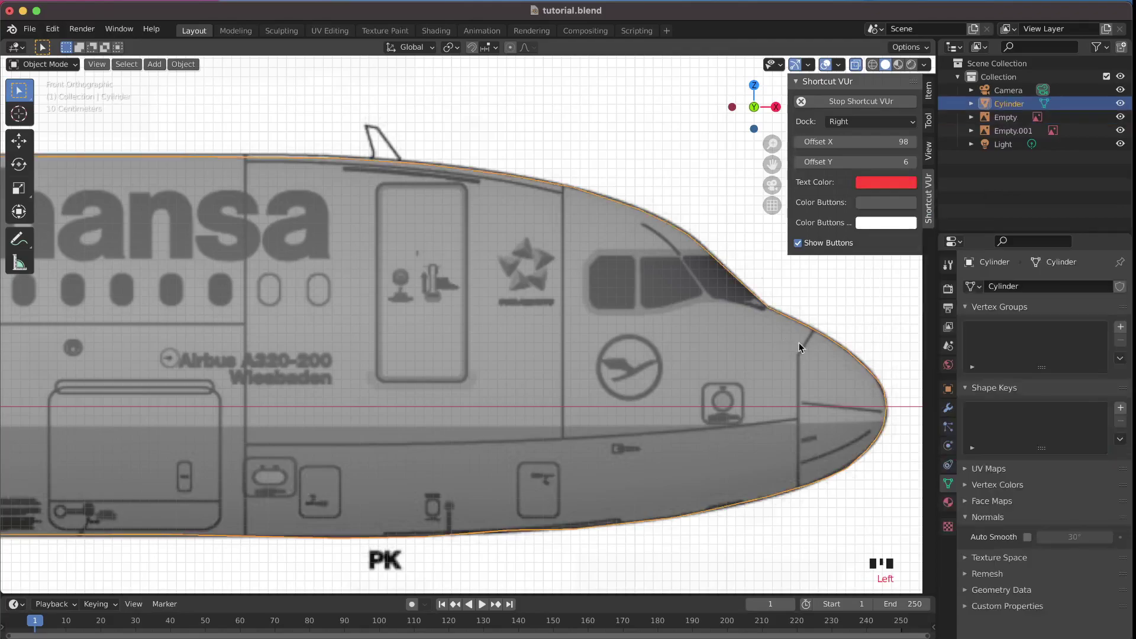
Step: Reselect the fuselage cylinder and view it in perspective together with the reference image
{"action": "left_click", "coordinate": [739, 354]}
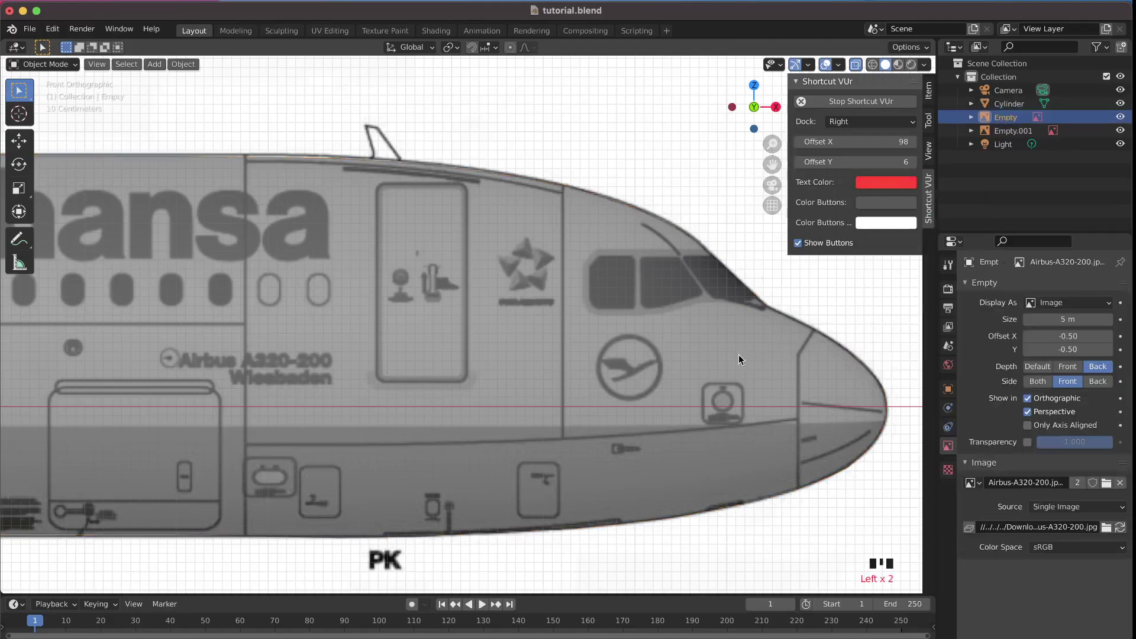
{"action": "left_click", "coordinate": [602, 182]}
{"action": "key", "text": "super"}
{"action": "left_click", "coordinate": [400, 219]}
{"action": "scroll", "coordinate": [400, 219], "scroll_direction": "right", "scroll_amount": 3}
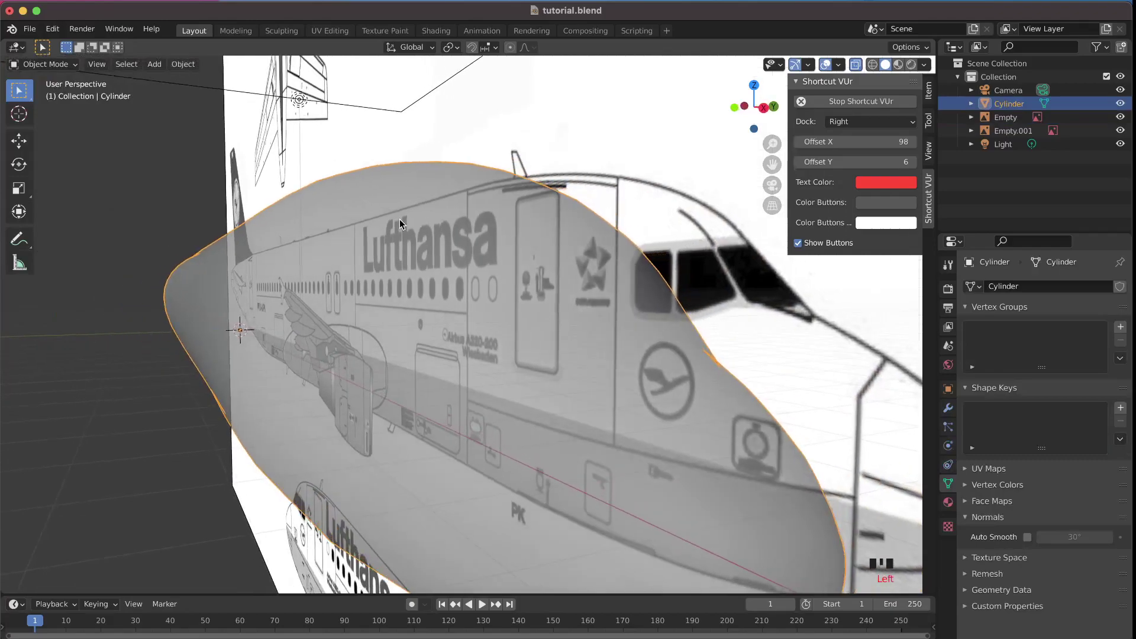
{"action": "key", "text": "super"}
Step: Switch to the browser to look over the 1Fresh YouTube channel's uploads, and return to Blender
{"action": "key", "text": "super+Tab"}
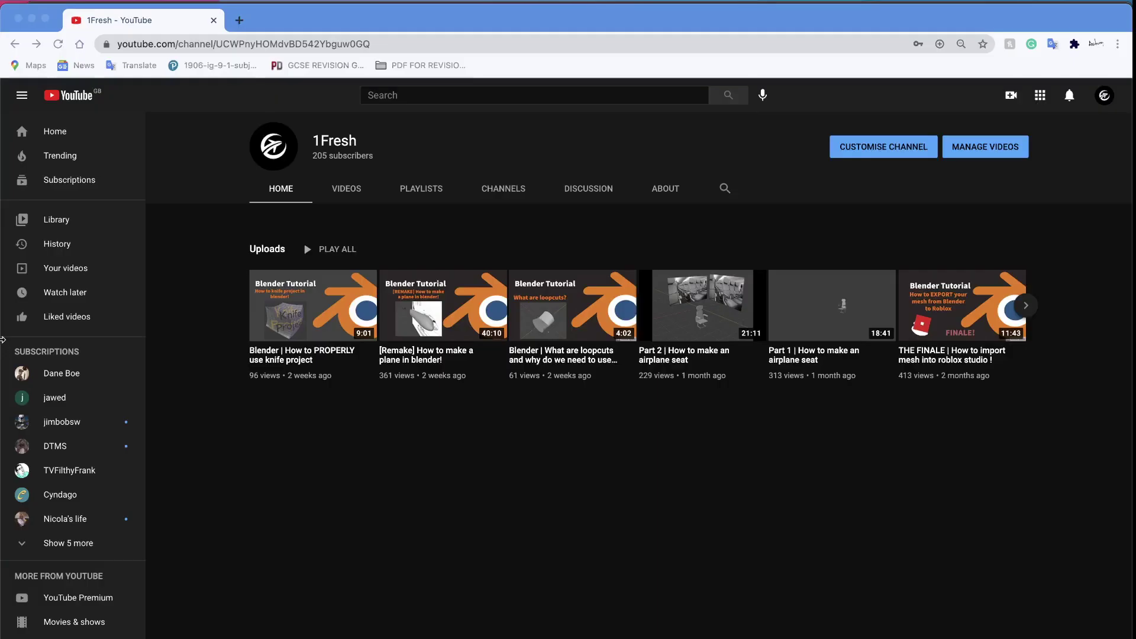
{"action": "mouse_move", "coordinate": [305, 314]}
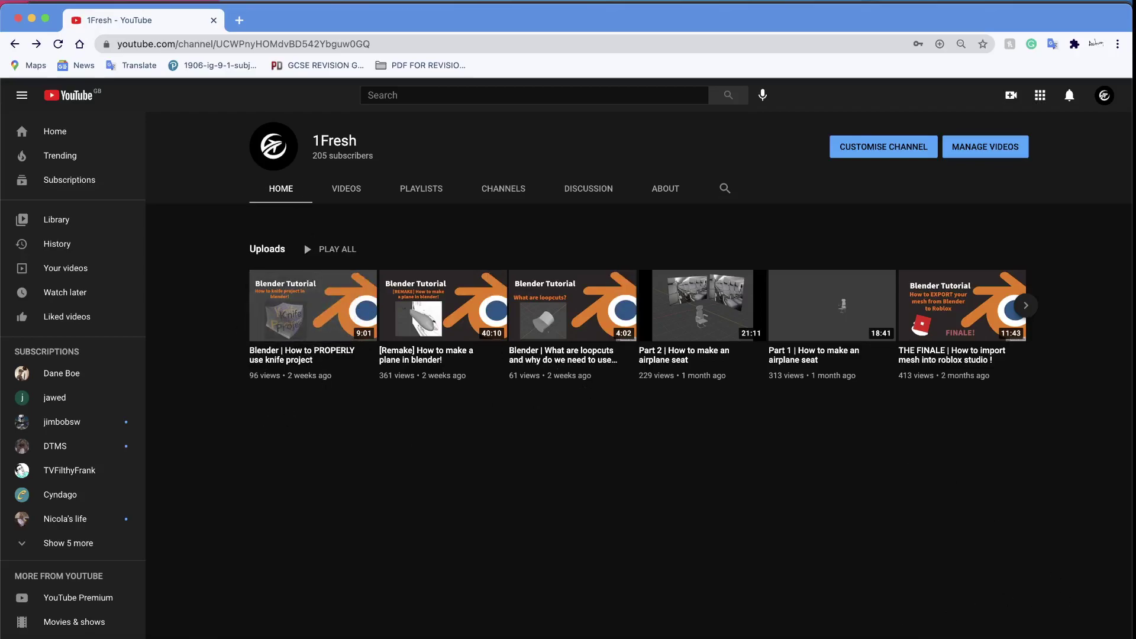
{"action": "left_click", "coordinate": [877, 638]}
{"action": "scroll", "coordinate": [763, 388], "scroll_direction": "up", "scroll_amount": 3}
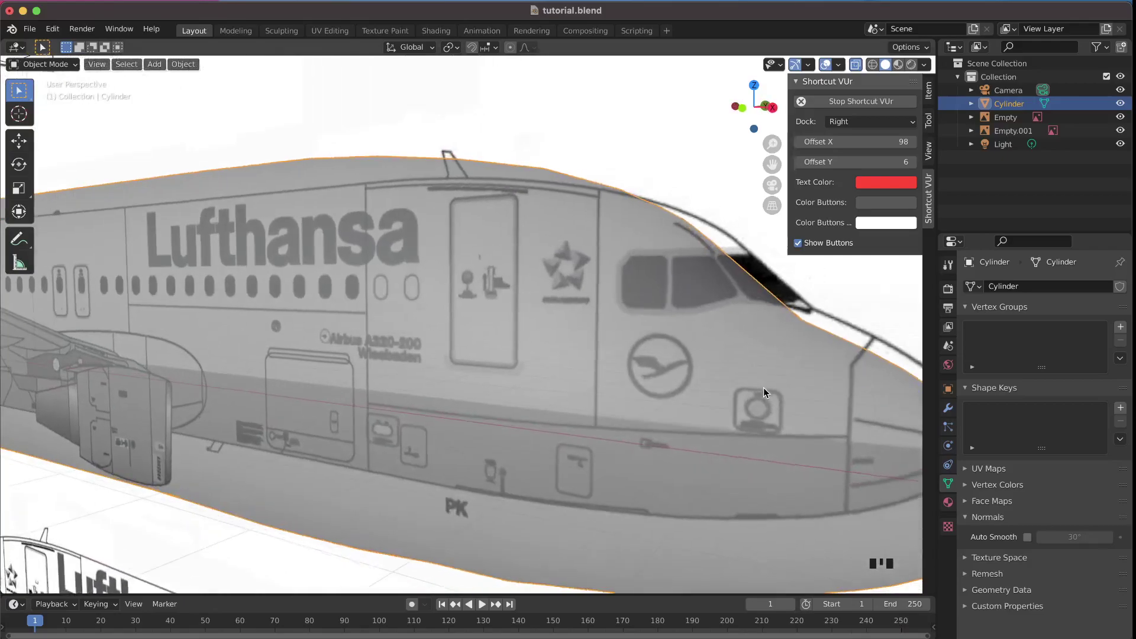
{"action": "scroll", "coordinate": [591, 299], "scroll_direction": "down", "scroll_amount": 3}
{"action": "scroll", "coordinate": [591, 298], "scroll_direction": "left", "scroll_amount": 5}
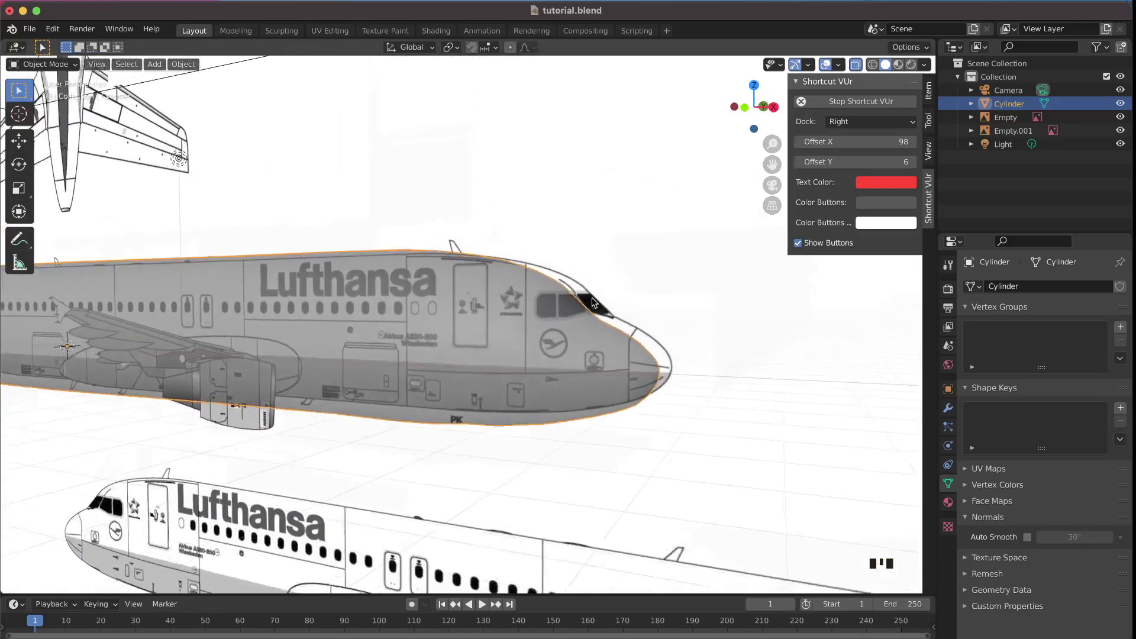
{"action": "scroll", "coordinate": [592, 298], "scroll_direction": "up", "scroll_amount": 3}
{"action": "scroll", "coordinate": [593, 302], "scroll_direction": "right", "scroll_amount": 2}
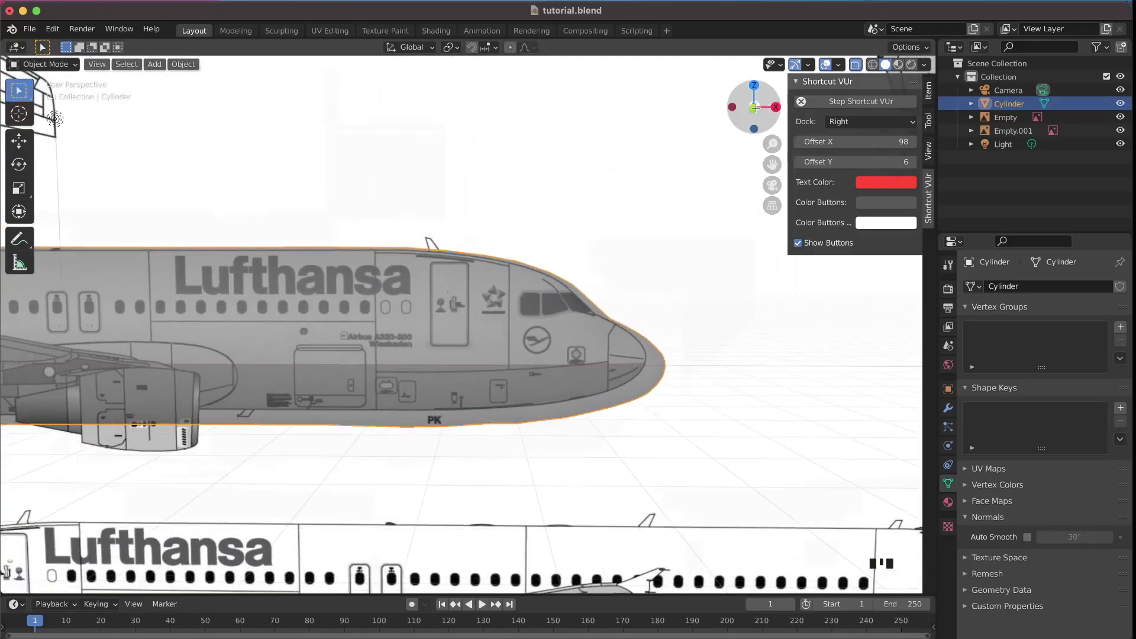
{"action": "scroll", "coordinate": [649, 165], "scroll_direction": "right", "scroll_amount": 5}
{"action": "scroll", "coordinate": [649, 166], "scroll_direction": "left", "scroll_amount": 5}
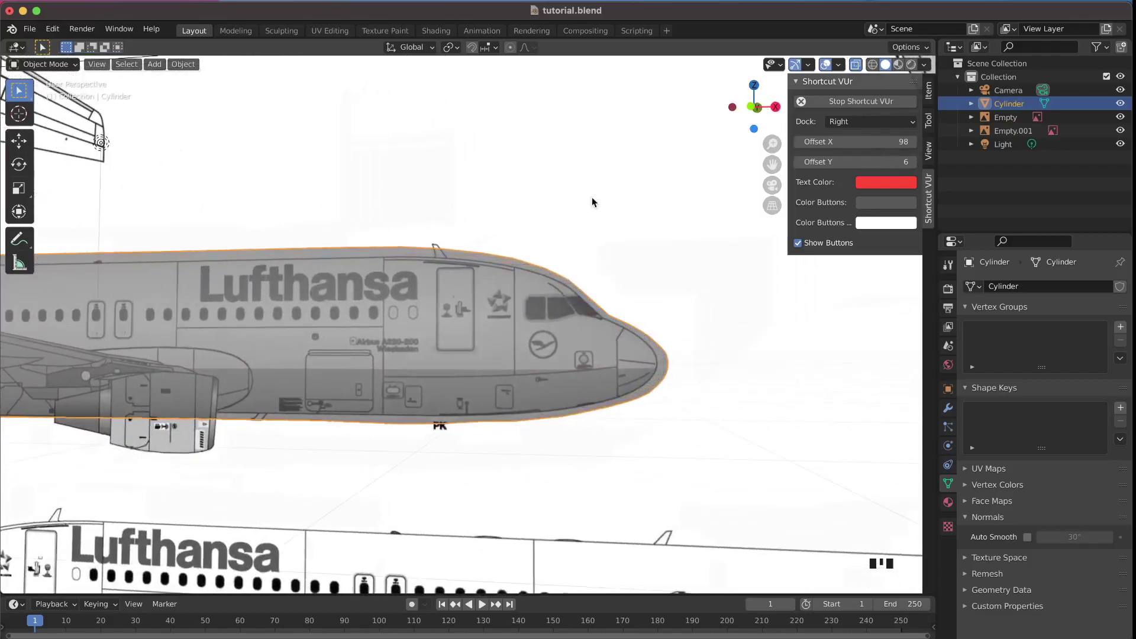
{"action": "scroll", "coordinate": [424, 287], "scroll_direction": "right", "scroll_amount": 2}
{"action": "scroll", "coordinate": [424, 287], "scroll_direction": "right", "scroll_amount": 3}
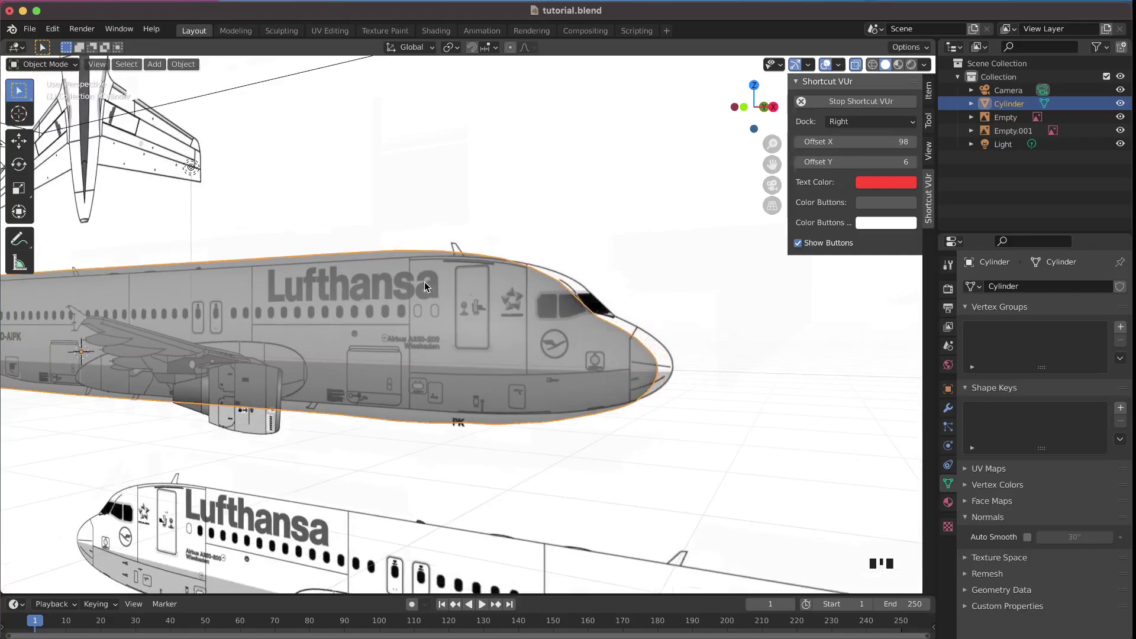
{"action": "scroll", "coordinate": [424, 282], "scroll_direction": "right", "scroll_amount": 5}
{"action": "scroll", "coordinate": [362, 284], "scroll_direction": "right", "scroll_amount": 5}
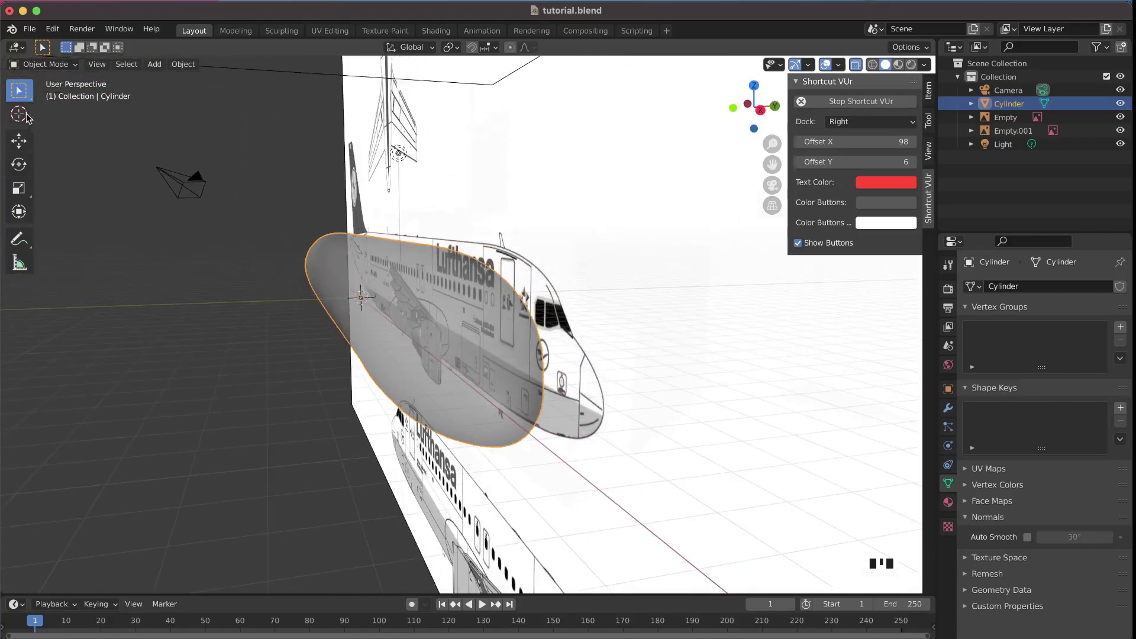
Step: Place the 3D cursor in the empty space beside the fuselage and return to the selection tool
{"action": "left_click", "coordinate": [20, 114]}
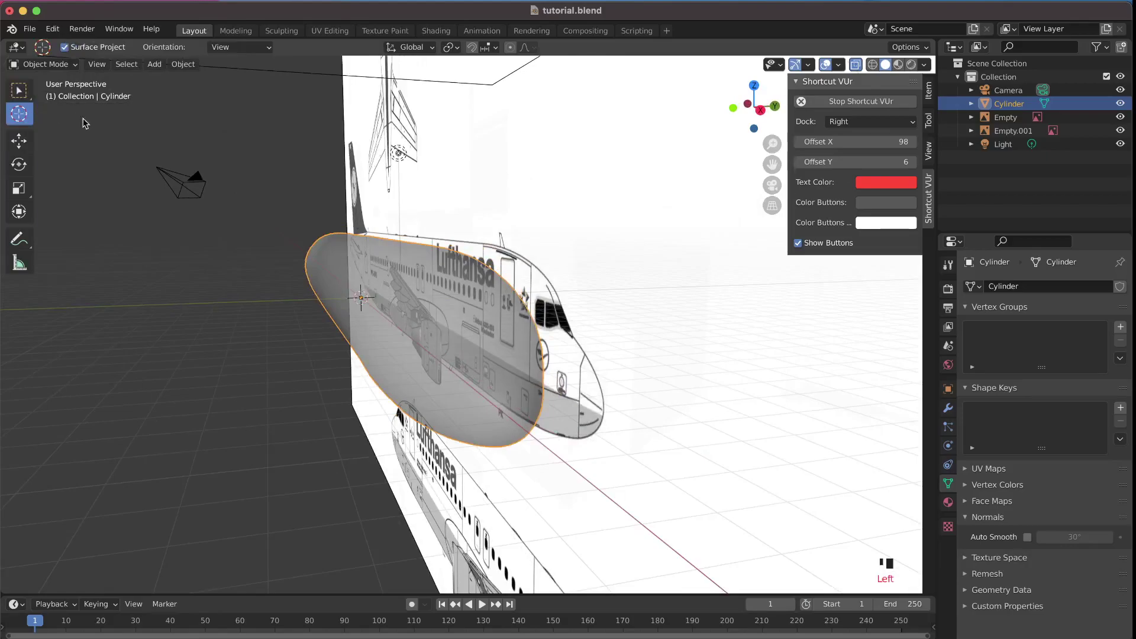
{"action": "left_click", "coordinate": [197, 378]}
{"action": "left_click", "coordinate": [19, 90]}
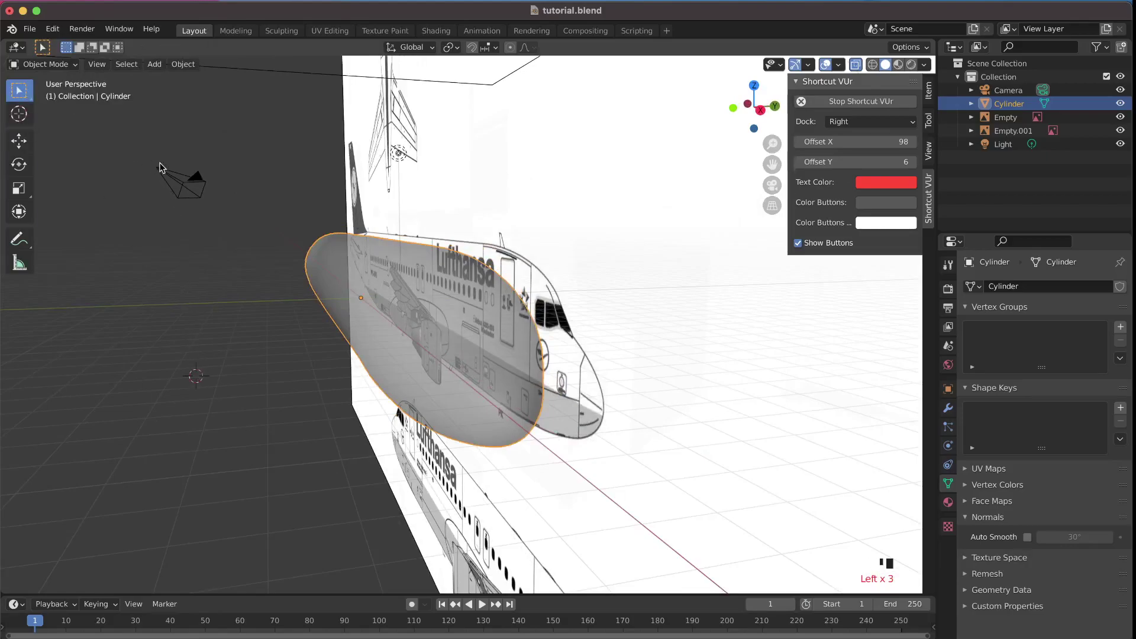
Step: Add a cube mesh at the 3D cursor
{"action": "key", "text": "shift+a"}
{"action": "mouse_move", "coordinate": [160, 167]}
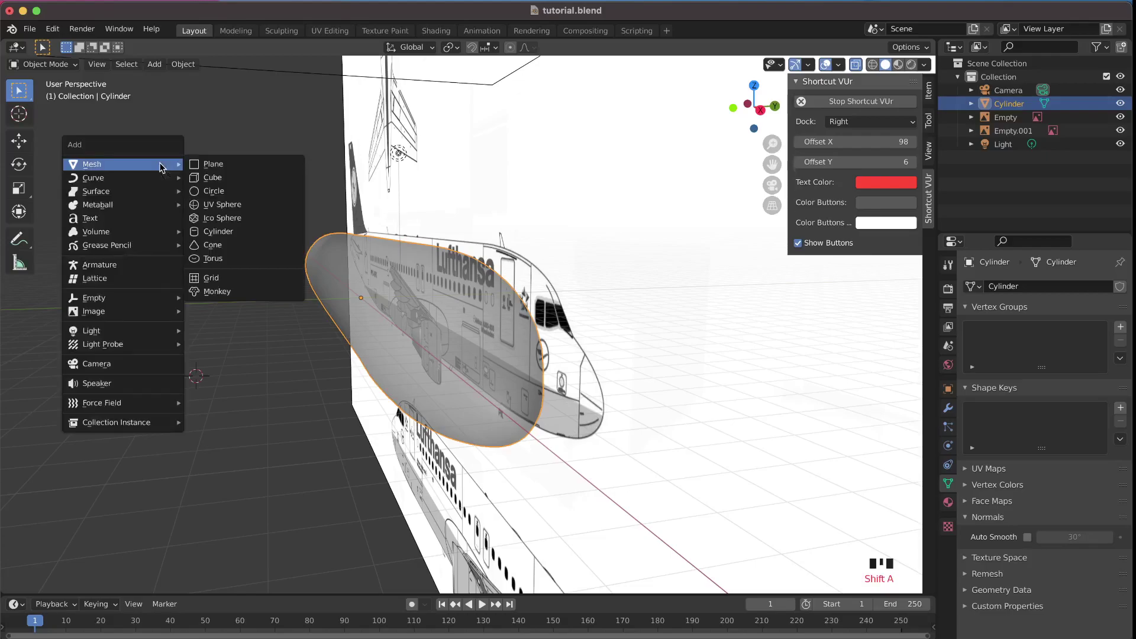
{"action": "left_click", "coordinate": [216, 181]}
Step: In front orthographic view, move the cube onto the forward passenger door of the upper side-view blueprint
{"action": "key", "text": "KP_1"}
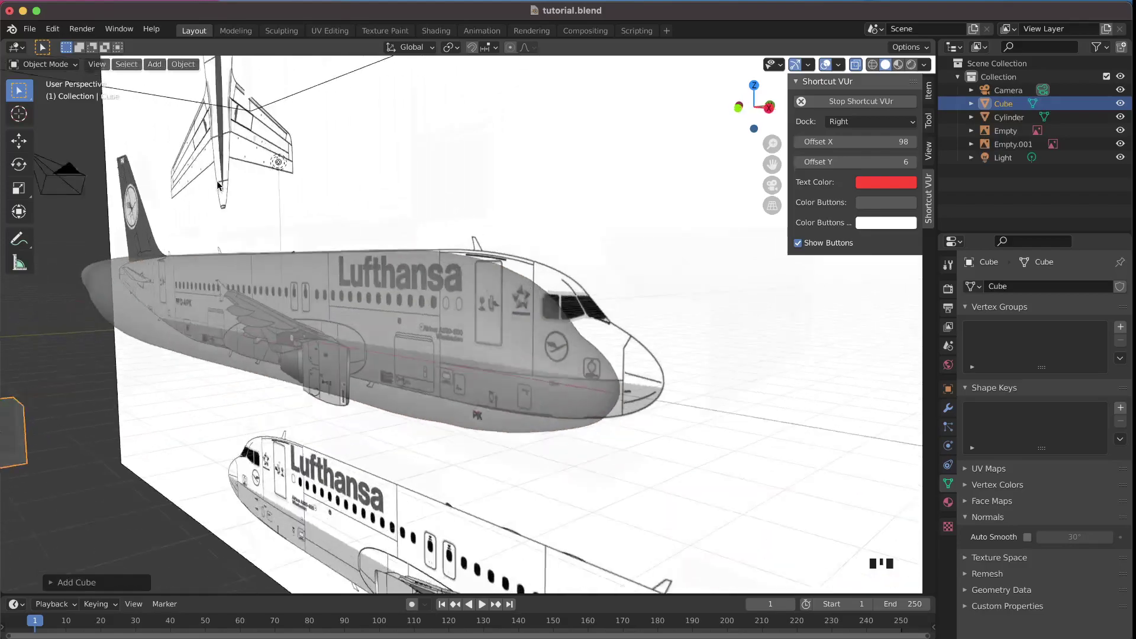
{"action": "scroll", "coordinate": [337, 185], "scroll_direction": "down", "scroll_amount": 5}
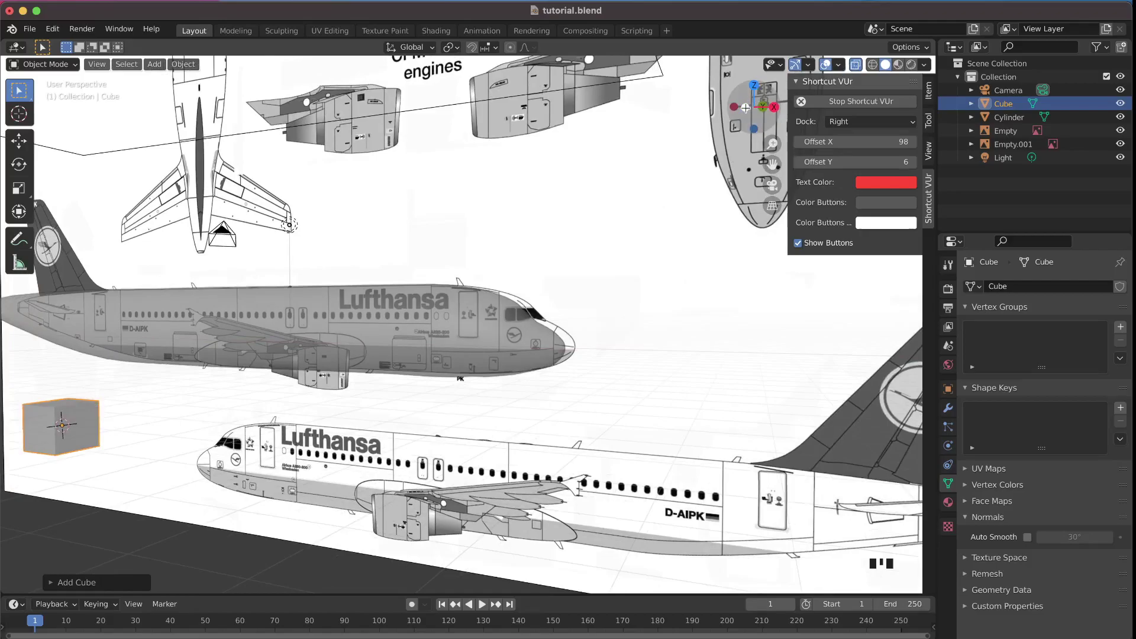
{"action": "left_click", "coordinate": [748, 106]}
{"action": "left_click", "coordinate": [748, 106]}
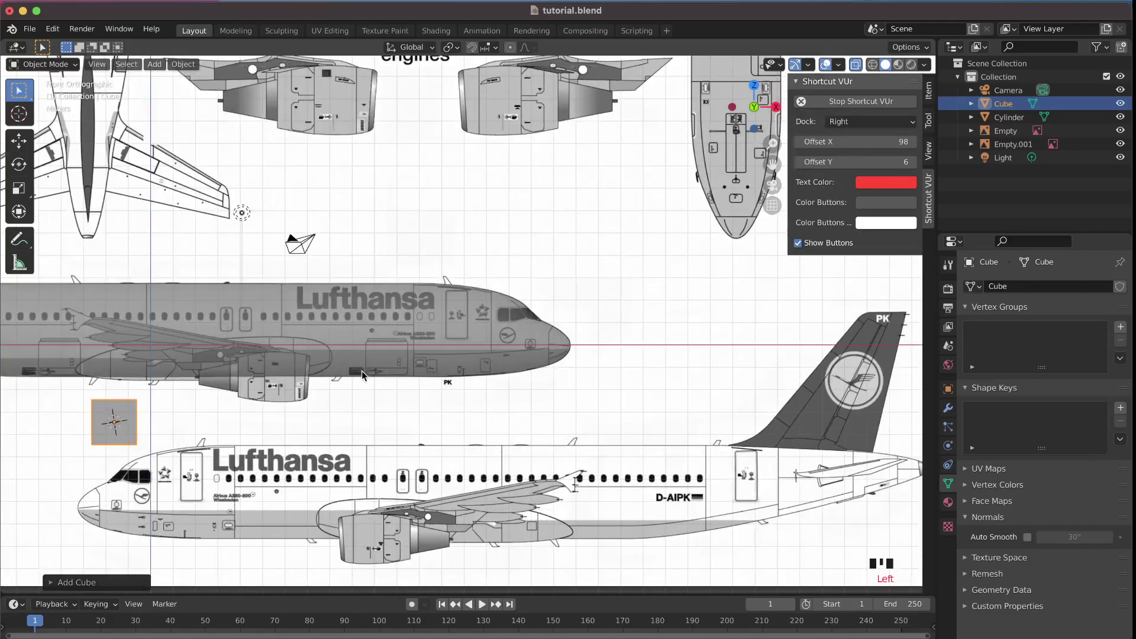
{"action": "key", "text": "g"}
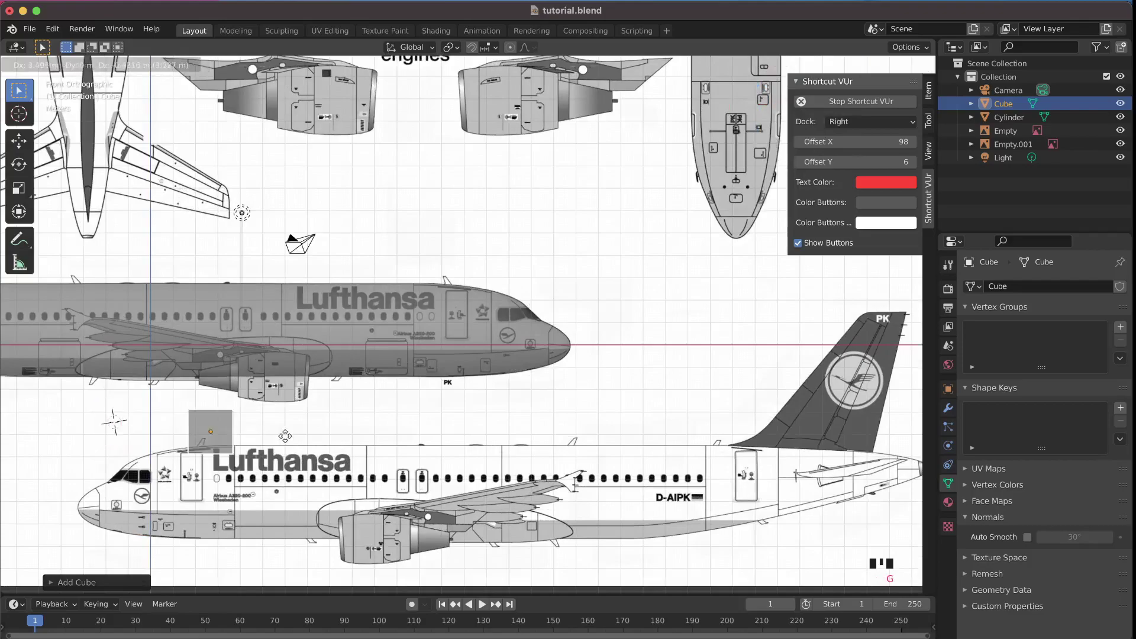
{"action": "left_click", "coordinate": [501, 324]}
Step: Fine-tune the cube's position so it is centred over the forward door outline
{"action": "scroll", "coordinate": [502, 325], "scroll_direction": "up", "scroll_amount": 7}
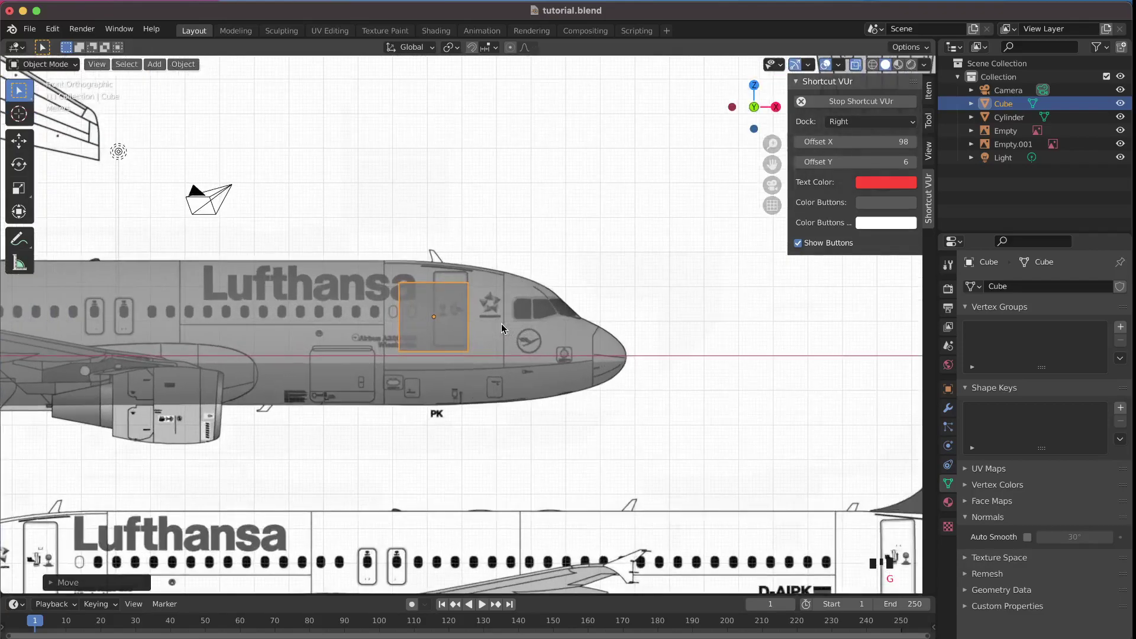
{"action": "key", "text": "g"}
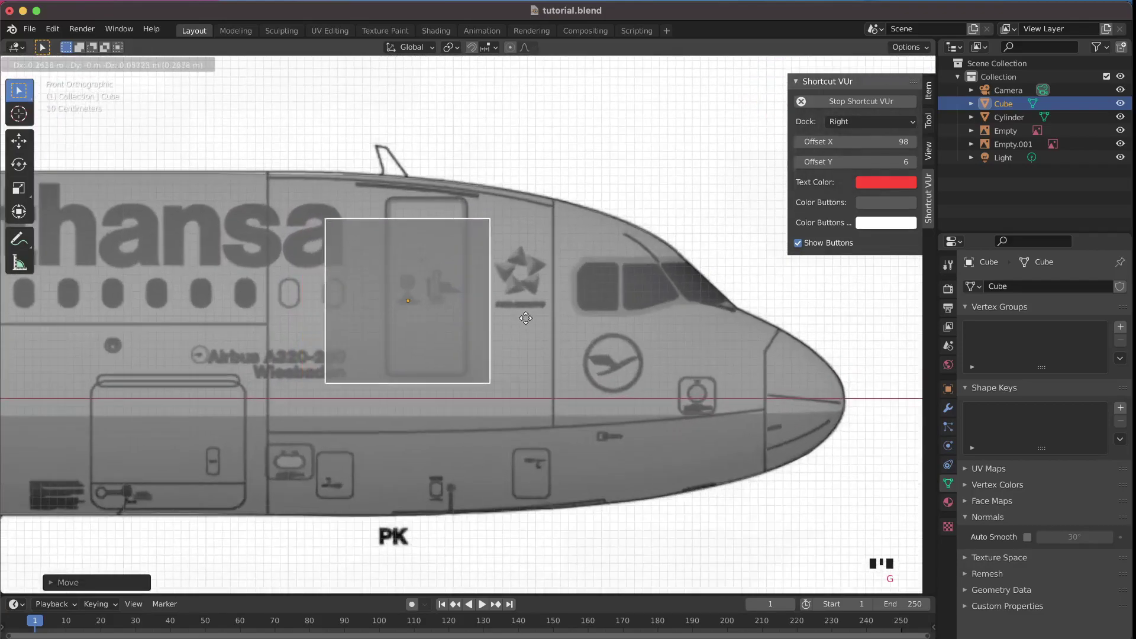
{"action": "left_click", "coordinate": [540, 307]}
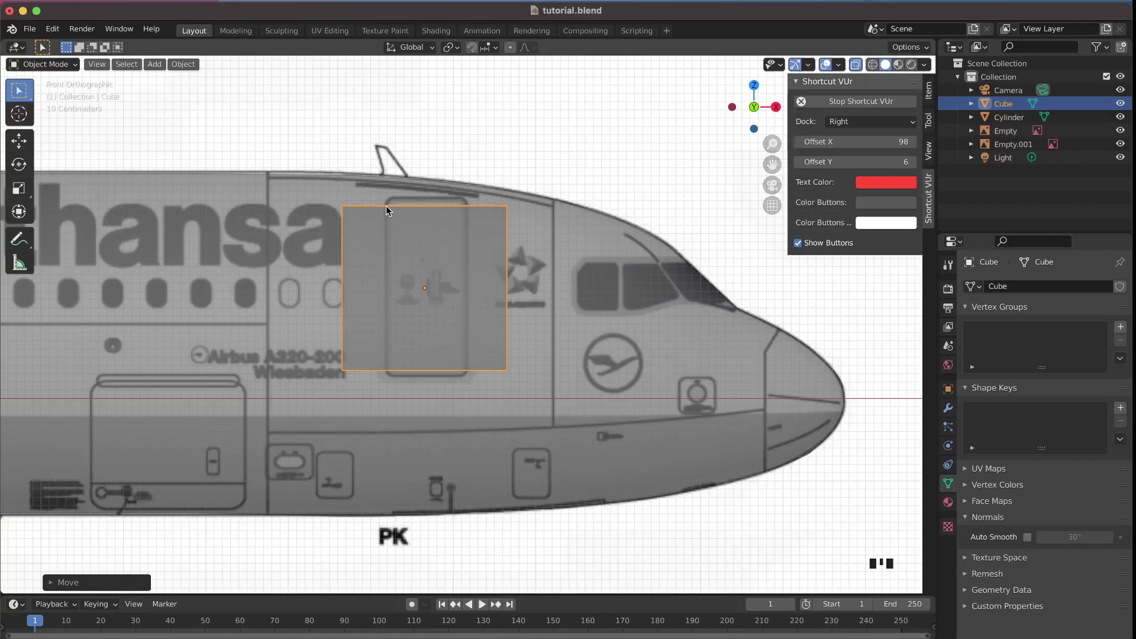
{"action": "key", "text": "g"}
{"action": "left_click", "coordinate": [490, 313]}
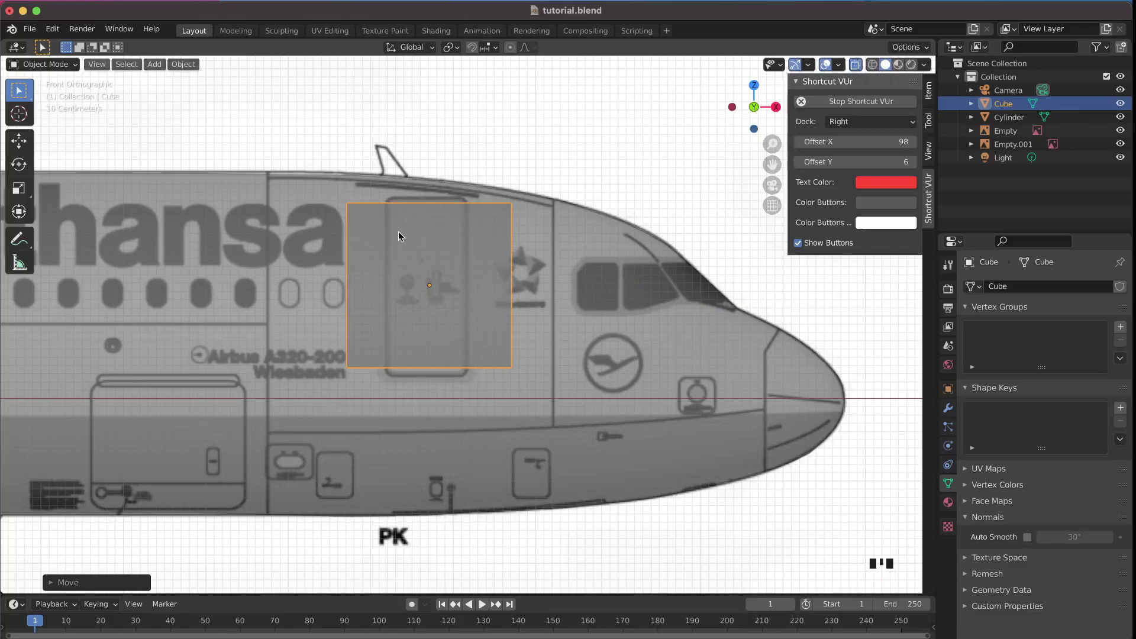
Step: Delete the cube's front and back faces in Edit Mode, leaving an open frame, and return to Object Mode
{"action": "key", "text": "Tab"}
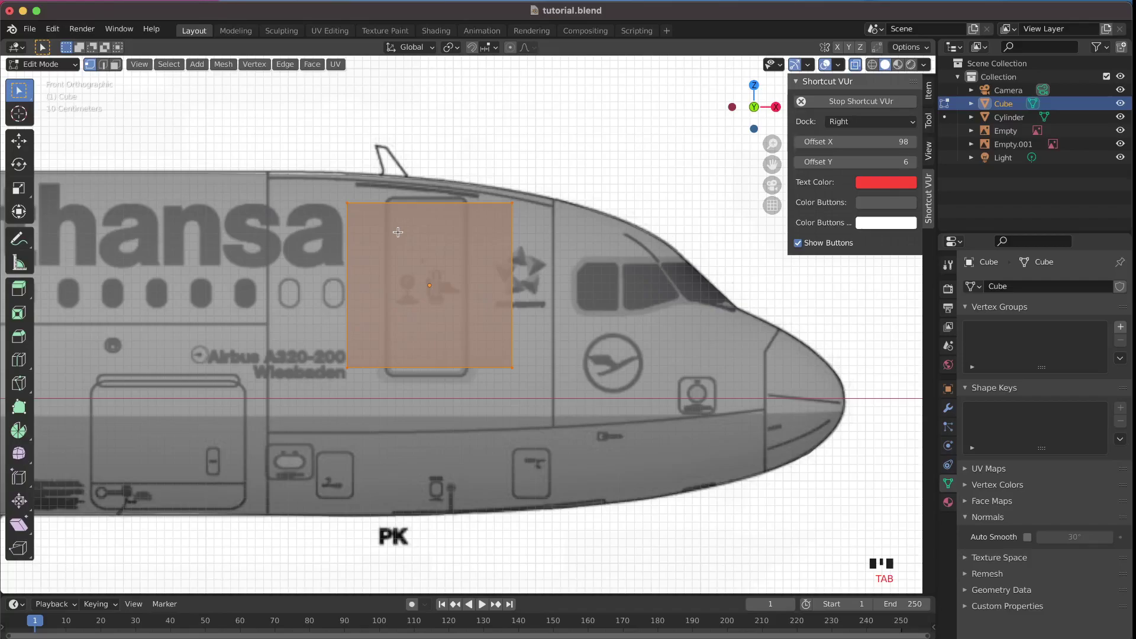
{"action": "scroll", "coordinate": [398, 232], "scroll_direction": "right", "scroll_amount": 5}
{"action": "scroll", "coordinate": [398, 232], "scroll_direction": "down", "scroll_amount": 5}
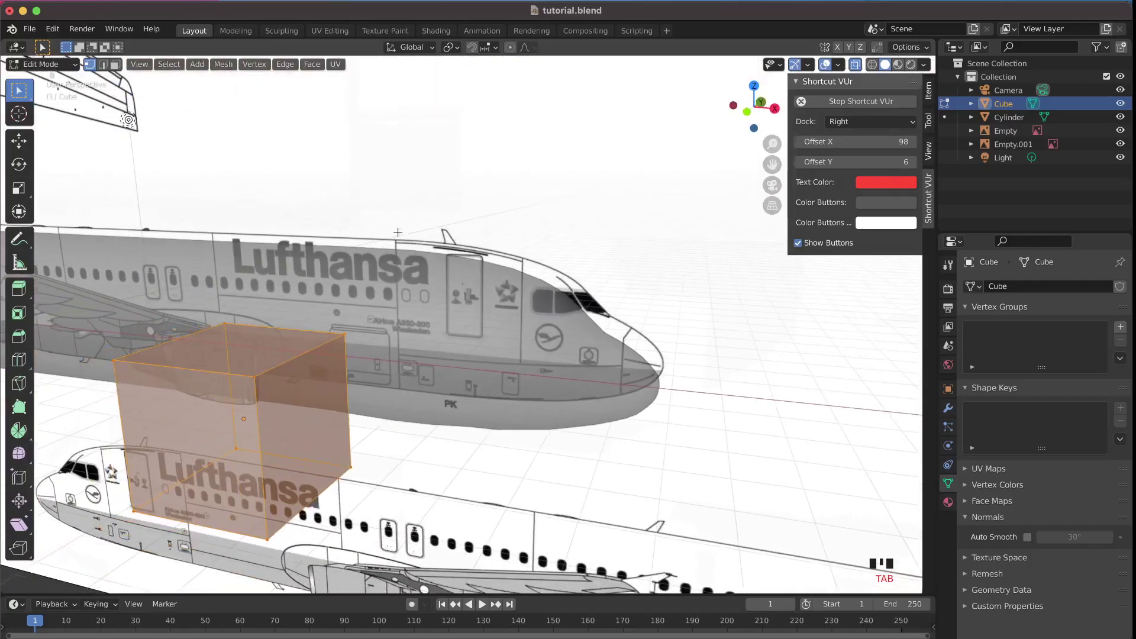
{"action": "middle_click_drag", "start_coordinate": [398, 232], "coordinate": [407, 236]}
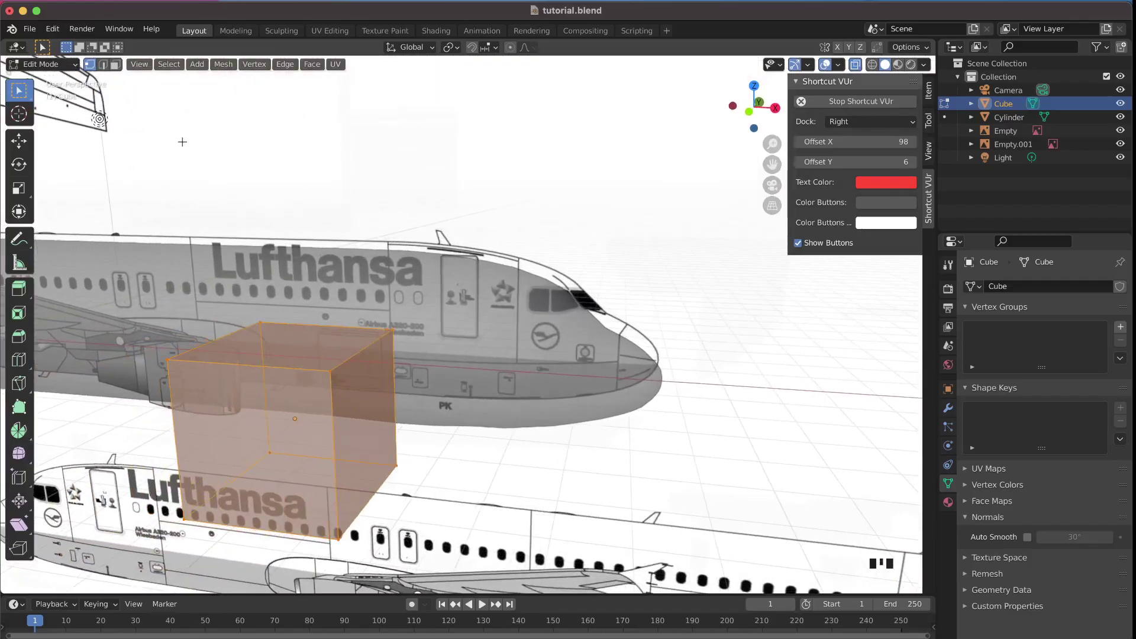
{"action": "left_click", "coordinate": [115, 64]}
{"action": "left_click", "coordinate": [254, 447]}
{"action": "middle_click_drag", "start_coordinate": [254, 448], "coordinate": [251, 368]}
{"action": "left_click", "coordinate": [251, 368]}
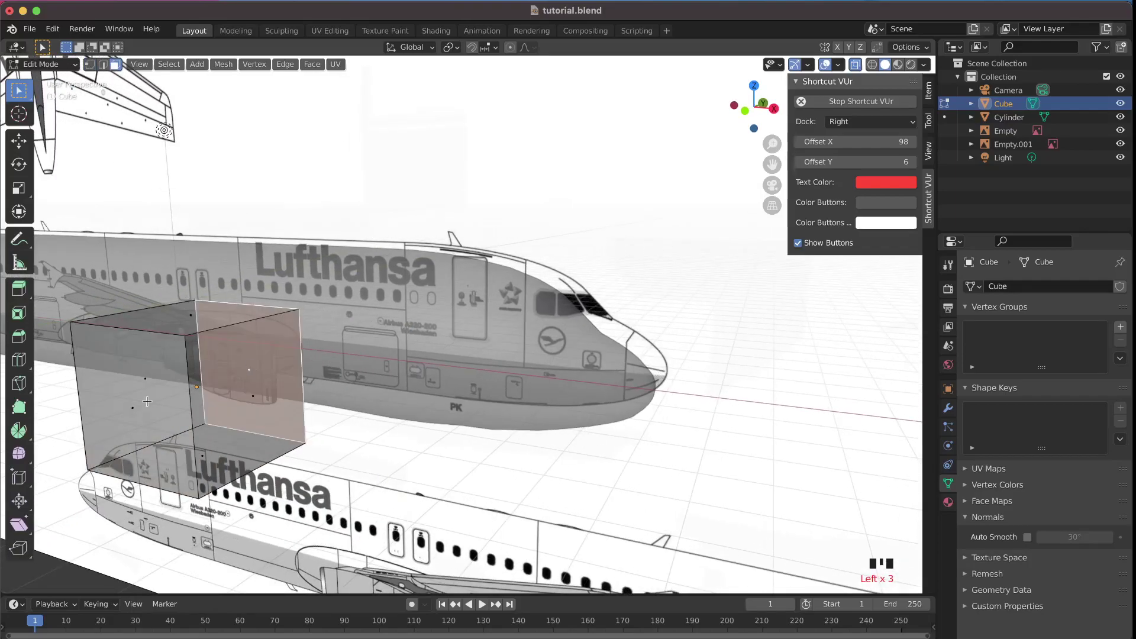
{"action": "left_click", "coordinate": [132, 410], "text": "shift"}
{"action": "middle_click_drag", "start_coordinate": [263, 415], "coordinate": [264, 416]}
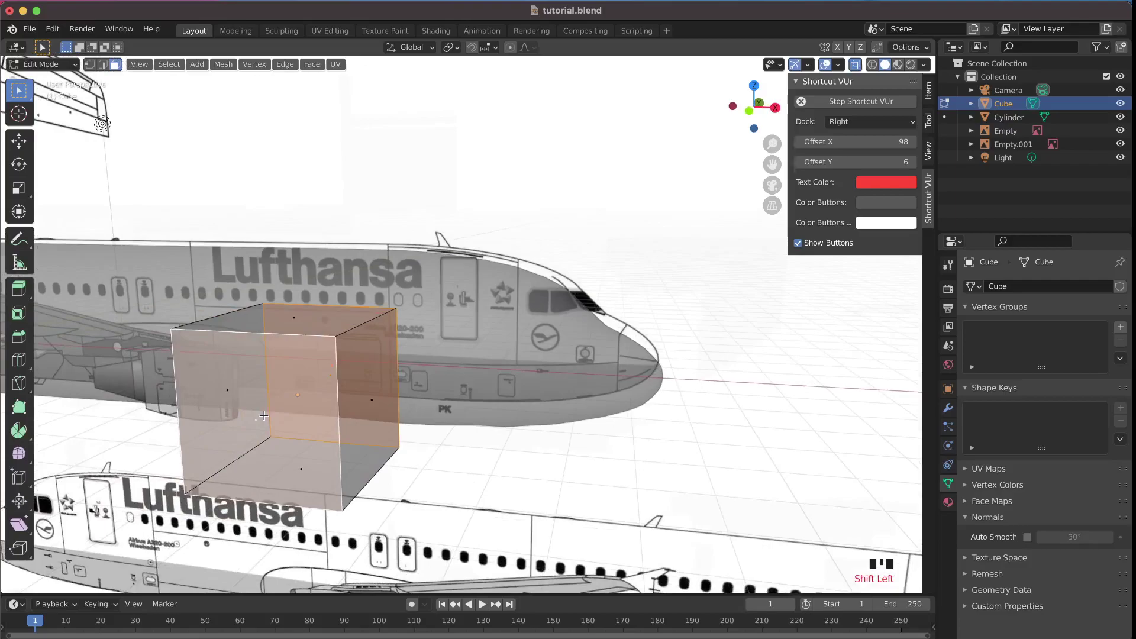
{"action": "key", "text": "x"}
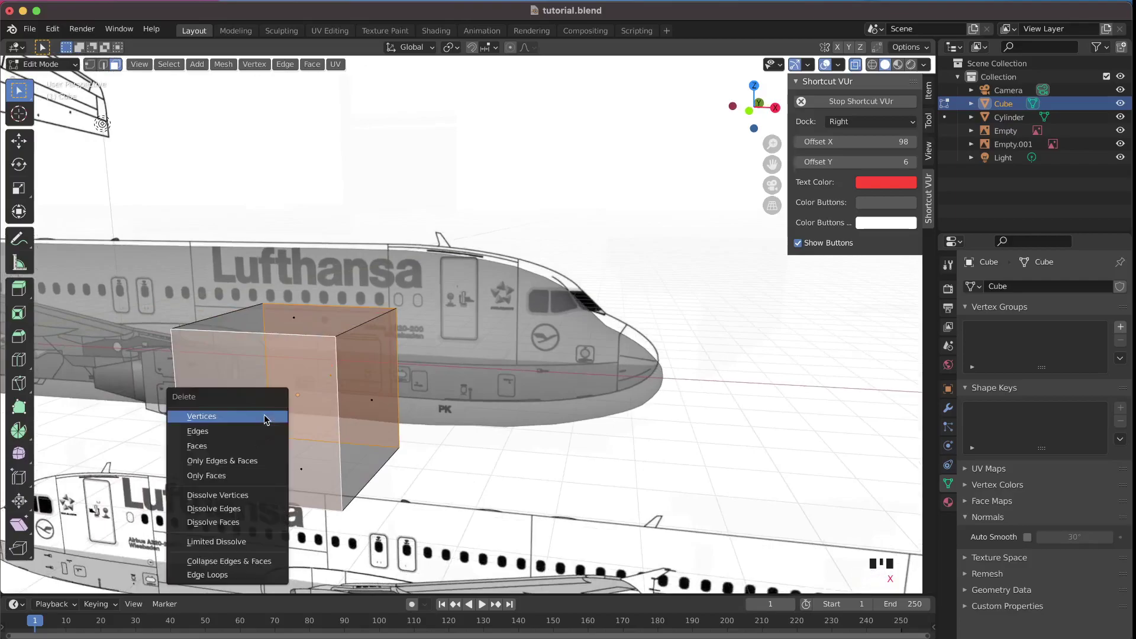
{"action": "left_click", "coordinate": [228, 447]}
{"action": "key", "text": "Tab"}
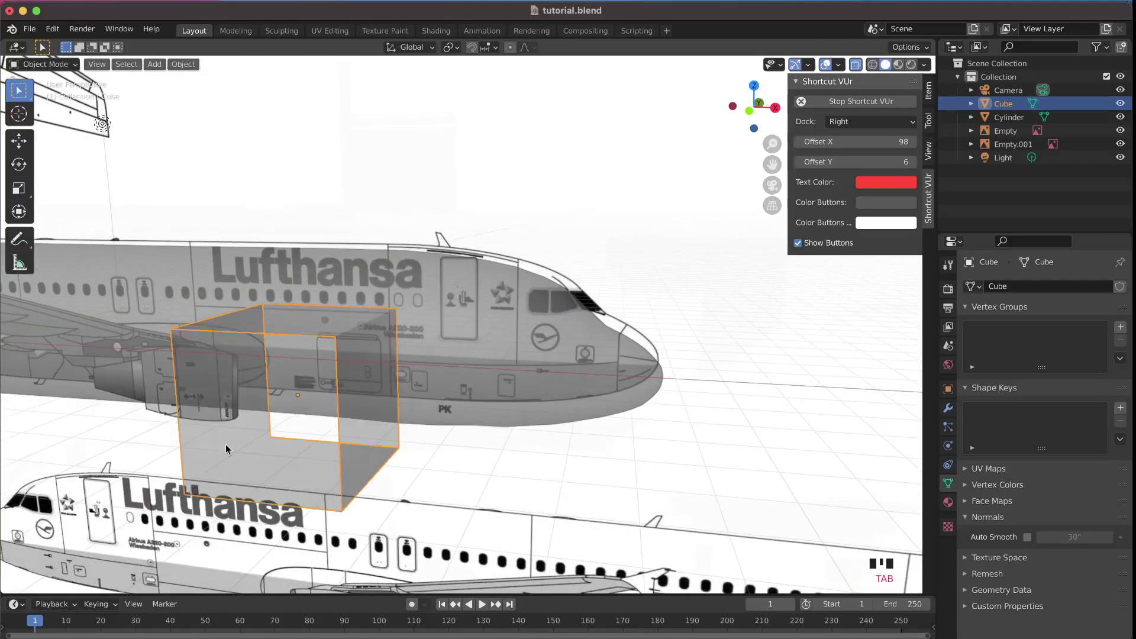
Step: In front view, scale all the open cube's vertices along X by about 0.53 towards the door outline's width
{"action": "middle_click_drag", "start_coordinate": [226, 443], "coordinate": [243, 425]}
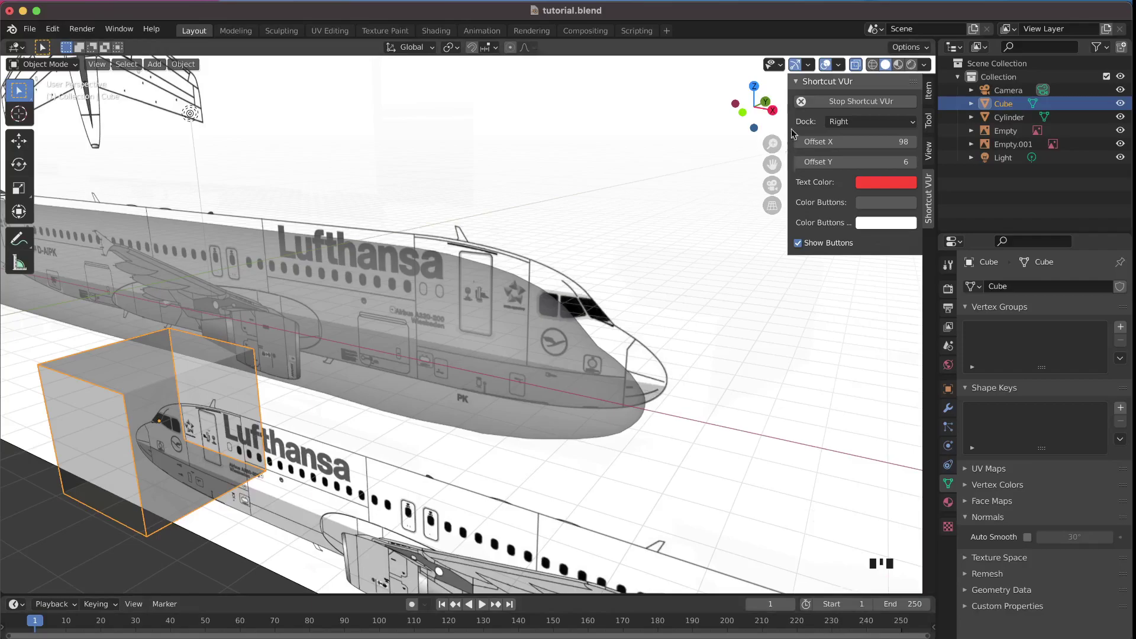
{"action": "left_click", "coordinate": [742, 115]}
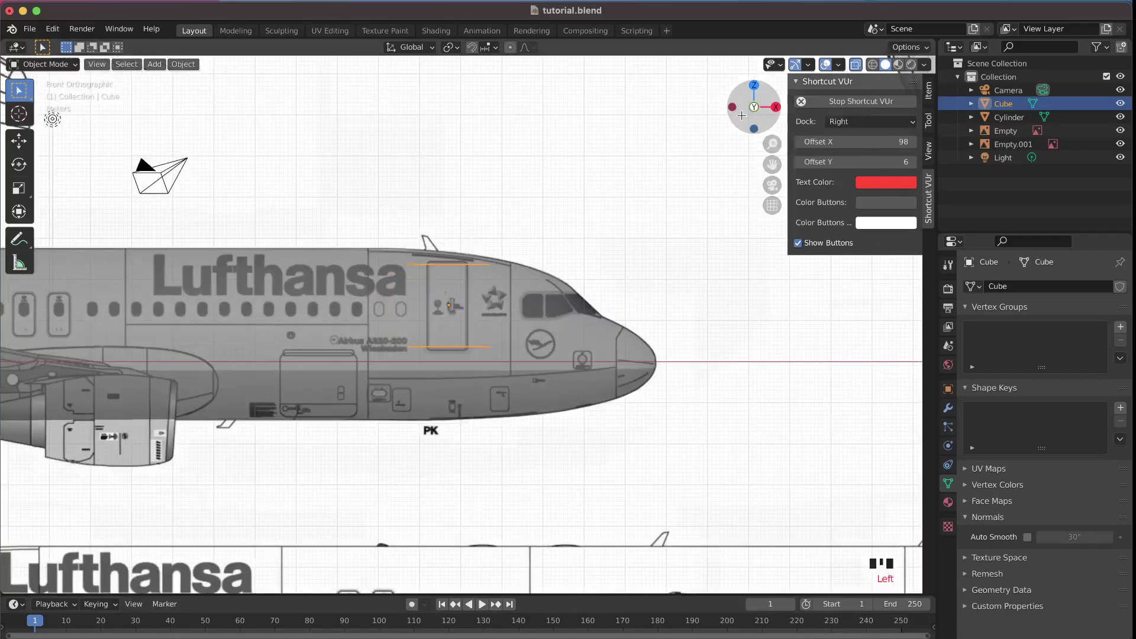
{"action": "key", "text": "Tab"}
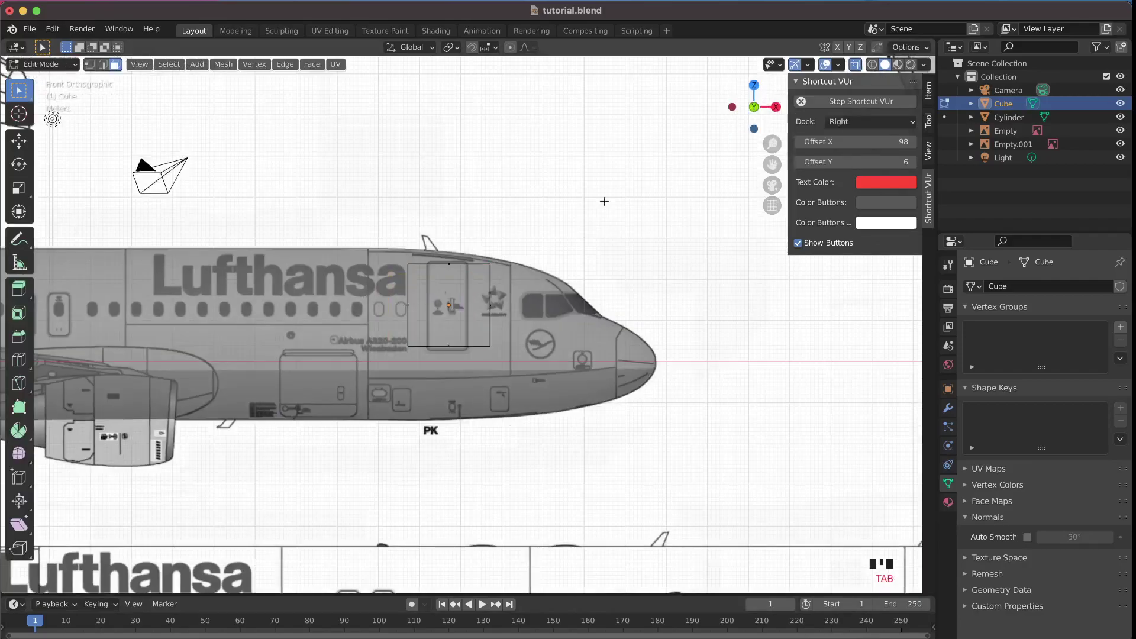
{"action": "scroll", "coordinate": [605, 201], "scroll_direction": "up", "scroll_amount": 5}
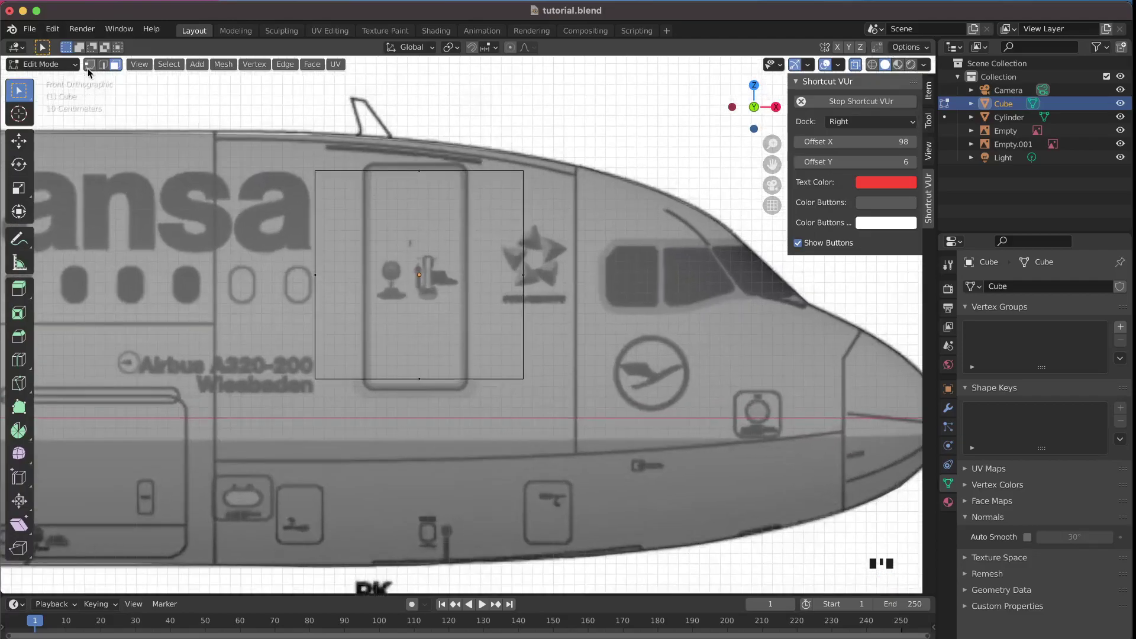
{"action": "left_click", "coordinate": [89, 67]}
{"action": "key", "text": "a"}
{"action": "key", "text": "s"}
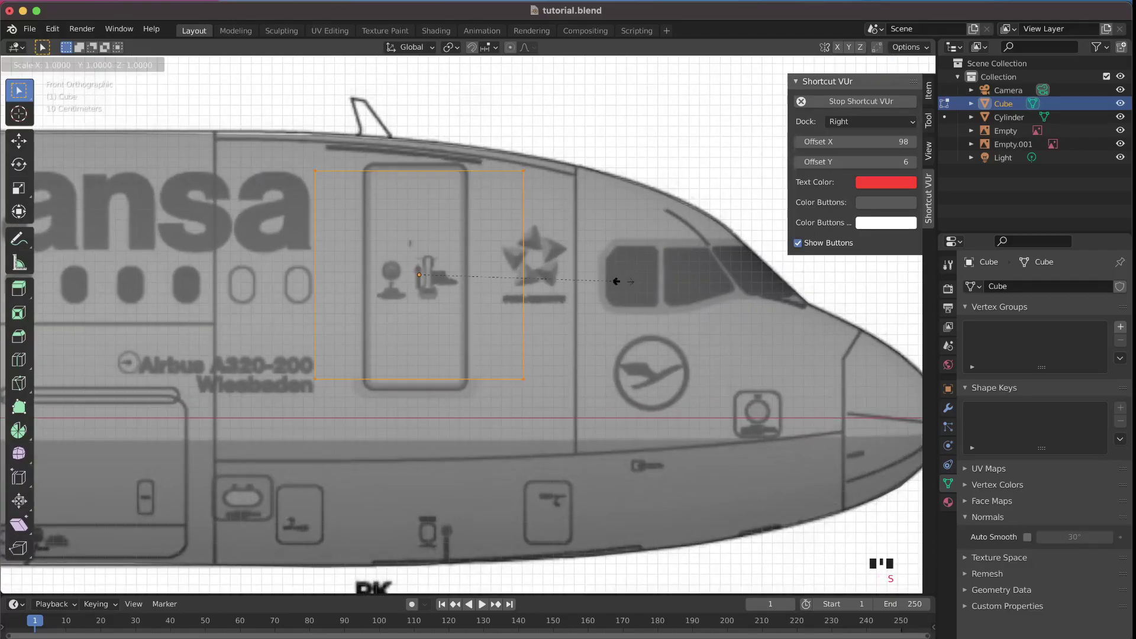
{"action": "key", "text": "x"}
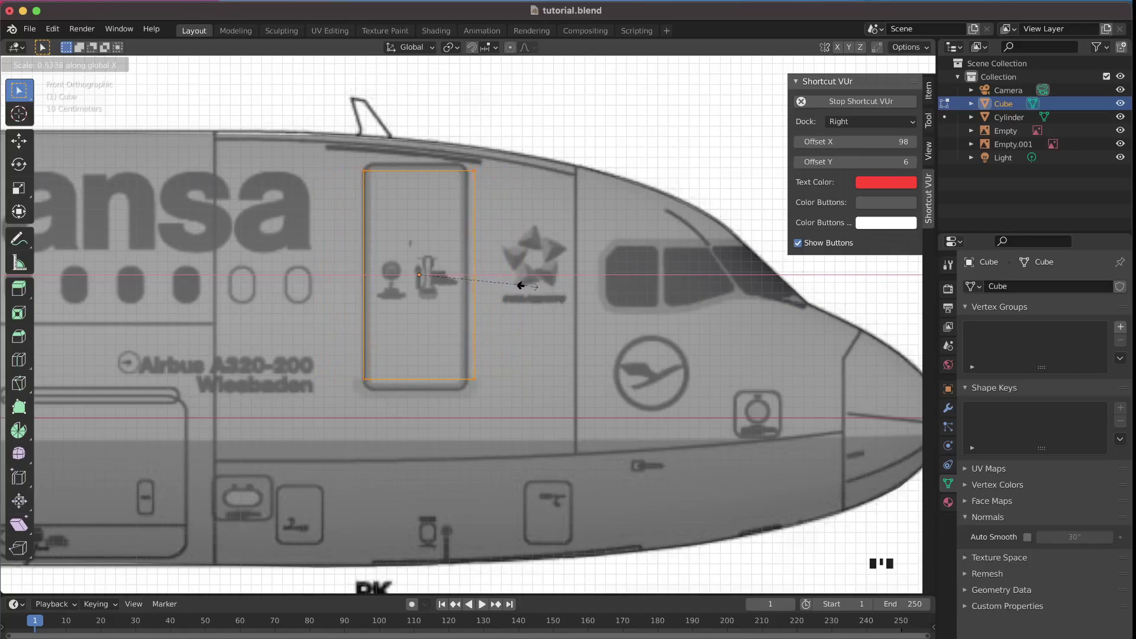
{"action": "left_click", "coordinate": [521, 285]}
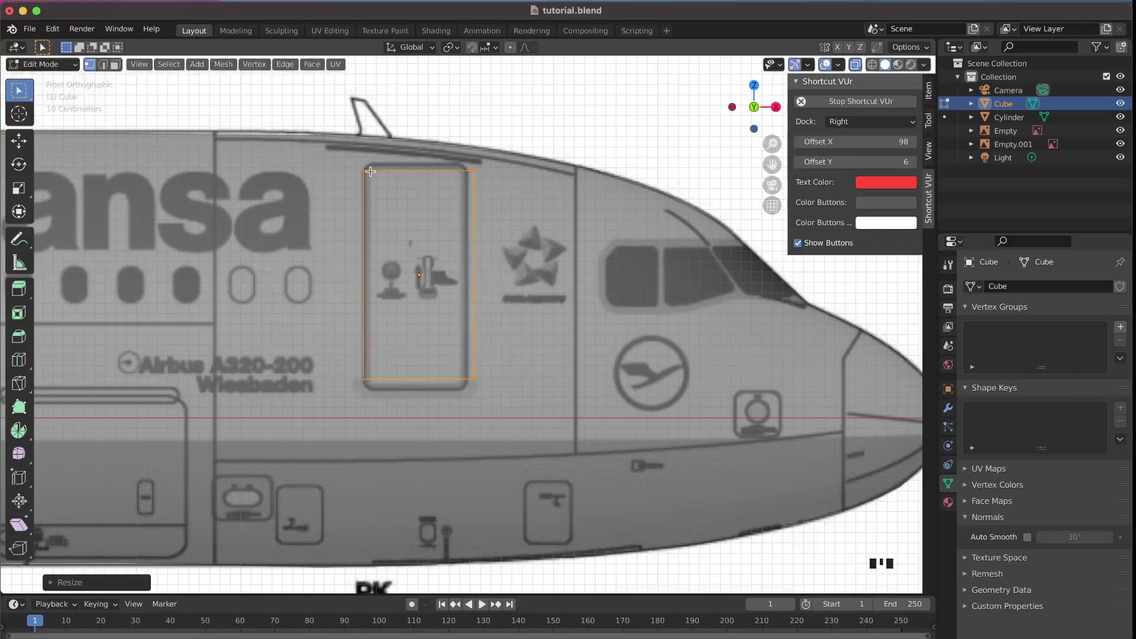
Step: Shift the frame slightly along X and scale it by about 0.95 along X to match the door's sides
{"action": "key", "text": "g"}
{"action": "key", "text": "x"}
{"action": "left_click", "coordinate": [705, 264]}
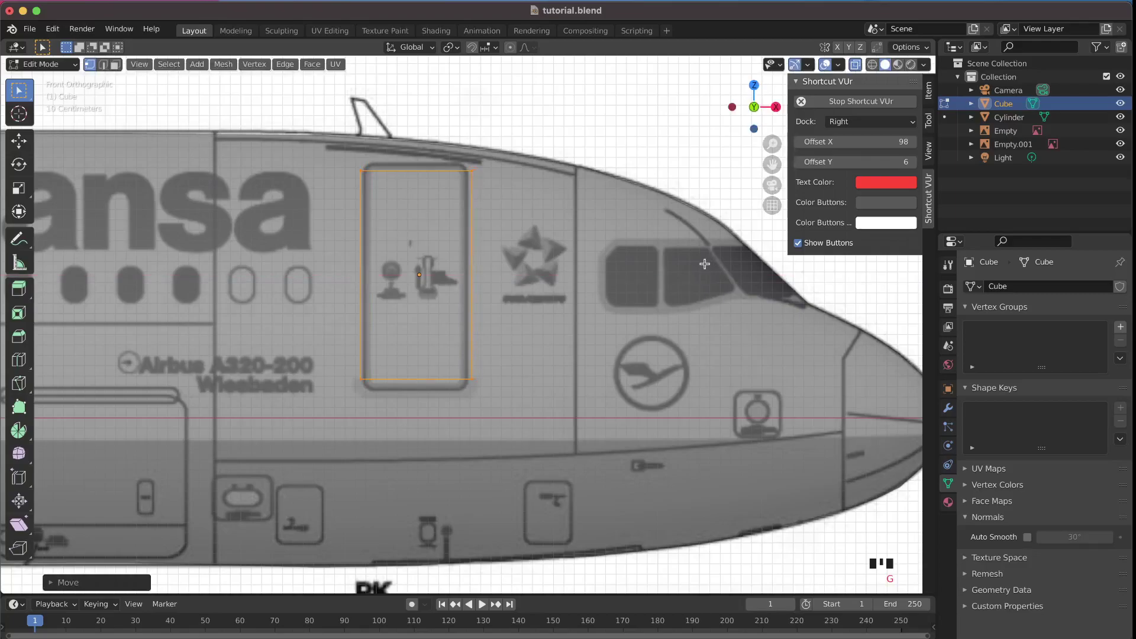
{"action": "key", "text": "s"}
{"action": "key", "text": "x"}
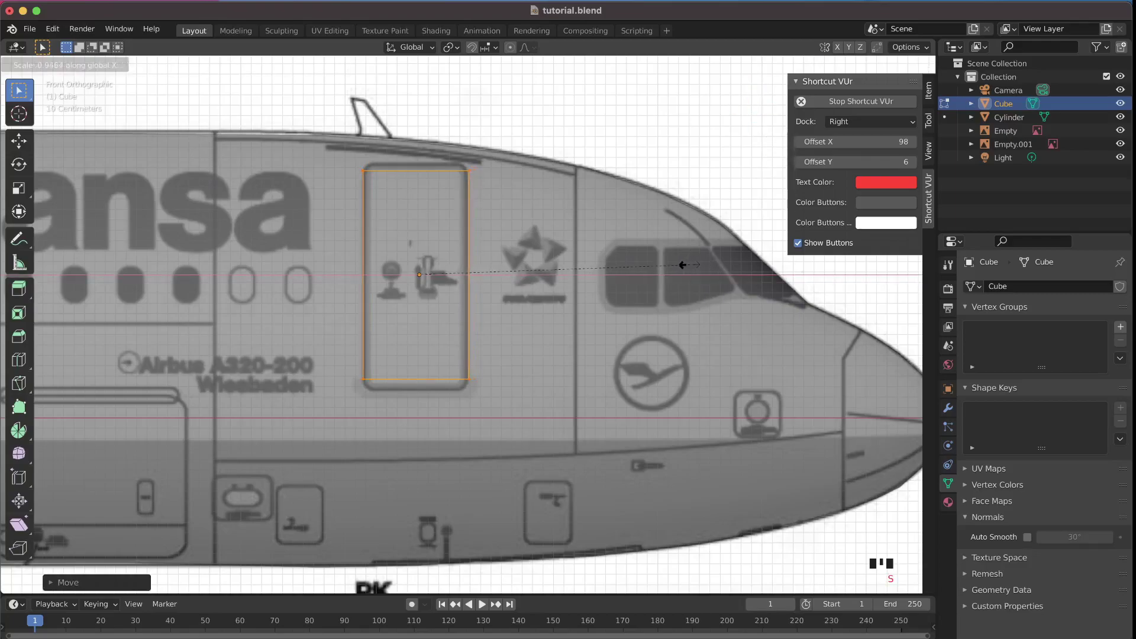
{"action": "left_click", "coordinate": [682, 265]}
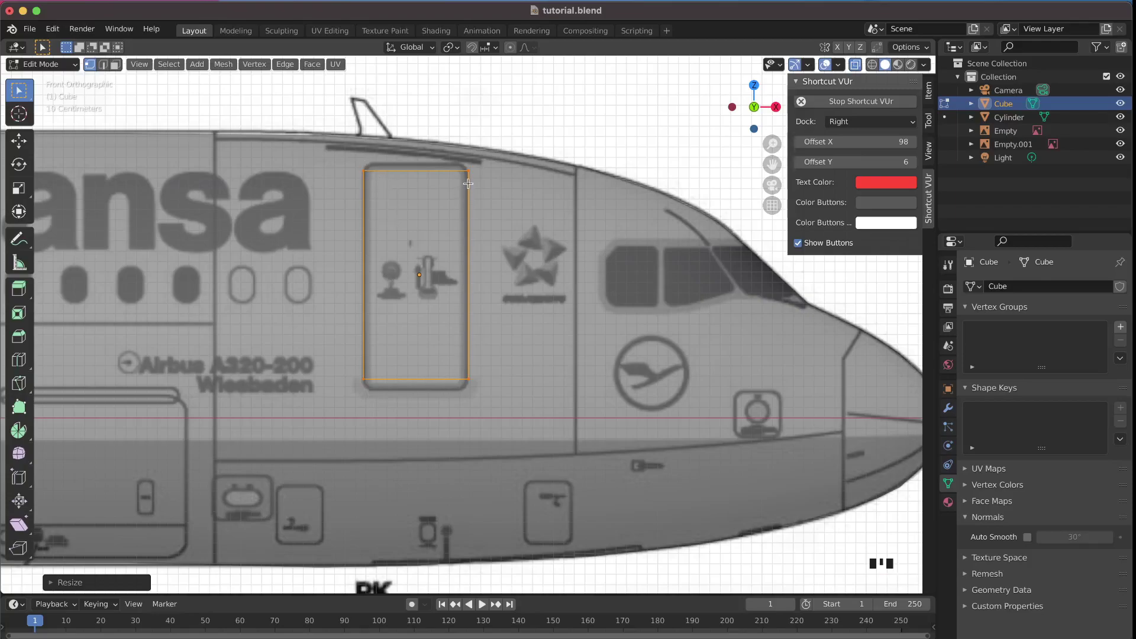
Step: Select the frame's top vertices and check its upper corner vertices in perspective, ending in front view
{"action": "left_click", "coordinate": [347, 166]}
{"action": "left_click_drag", "start_coordinate": [346, 163], "coordinate": [528, 202]}
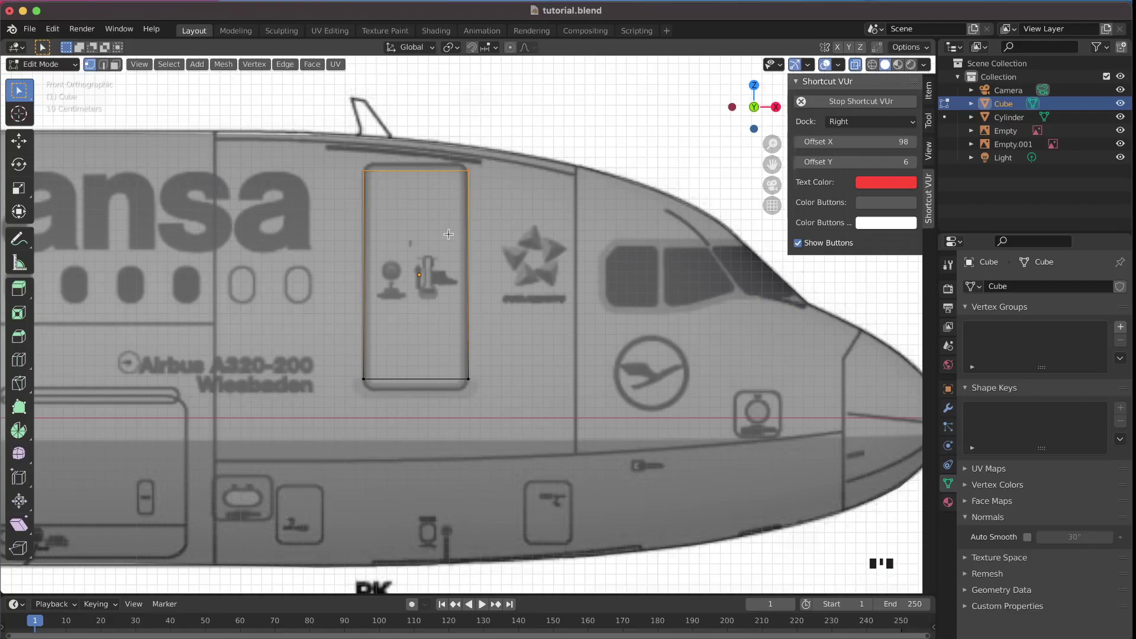
{"action": "scroll", "coordinate": [449, 234], "scroll_direction": "left", "scroll_amount": 10}
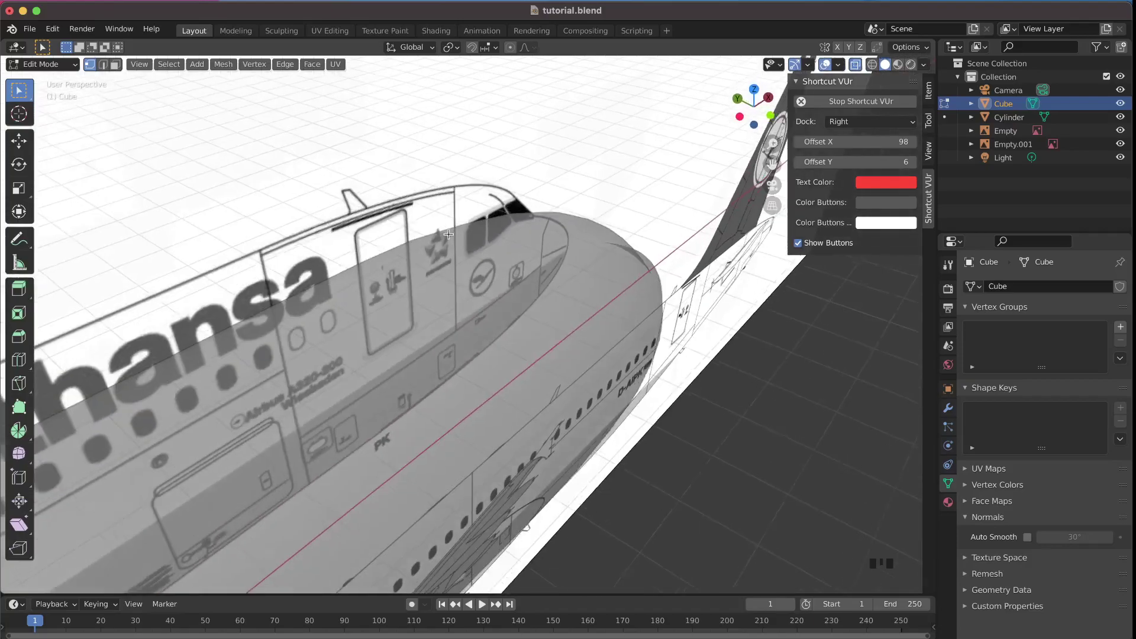
{"action": "scroll", "coordinate": [448, 235], "scroll_direction": "right", "scroll_amount": 5, "text": "shift"}
{"action": "scroll", "coordinate": [449, 234], "scroll_direction": "down", "scroll_amount": 5}
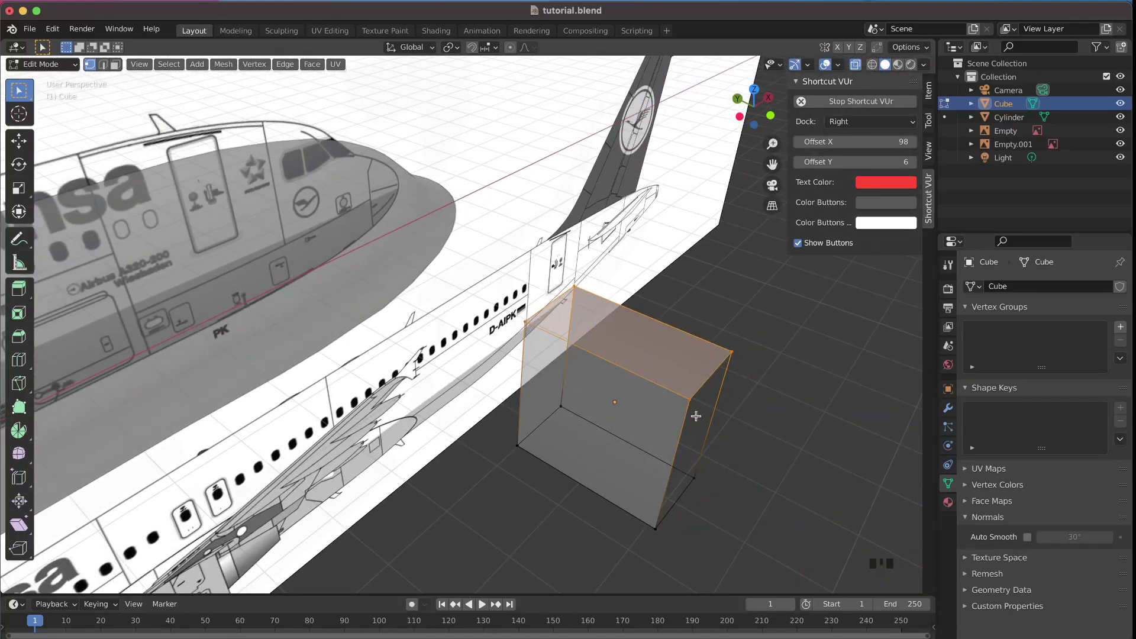
{"action": "scroll", "coordinate": [678, 368], "scroll_direction": "right", "scroll_amount": 5}
{"action": "left_click", "coordinate": [456, 242]}
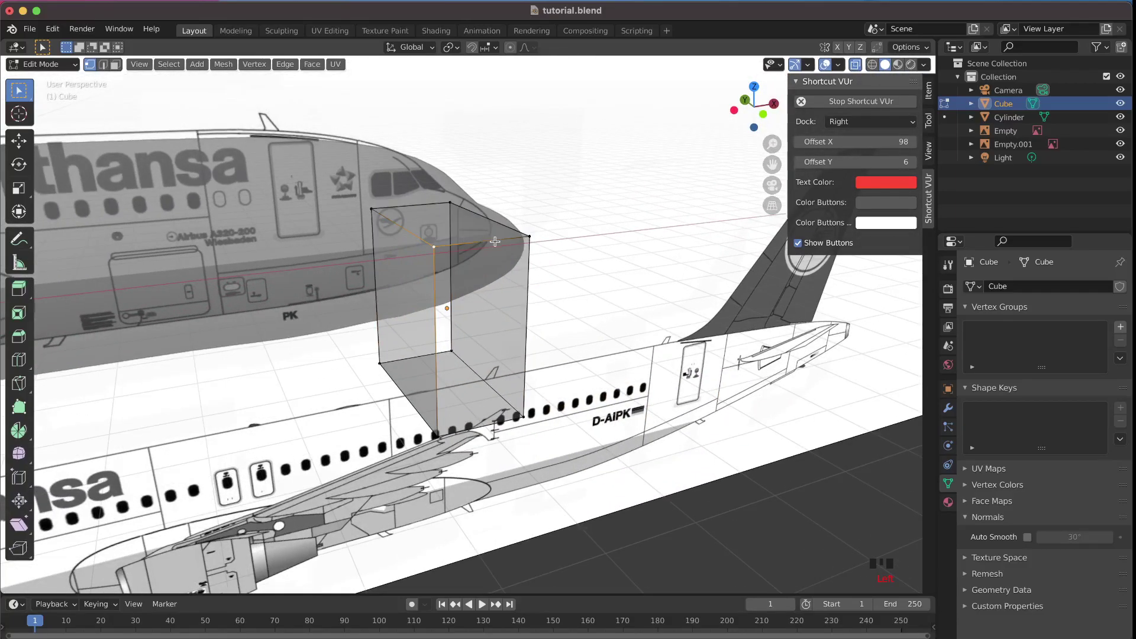
{"action": "left_click", "coordinate": [506, 241]}
{"action": "left_click", "coordinate": [764, 114]}
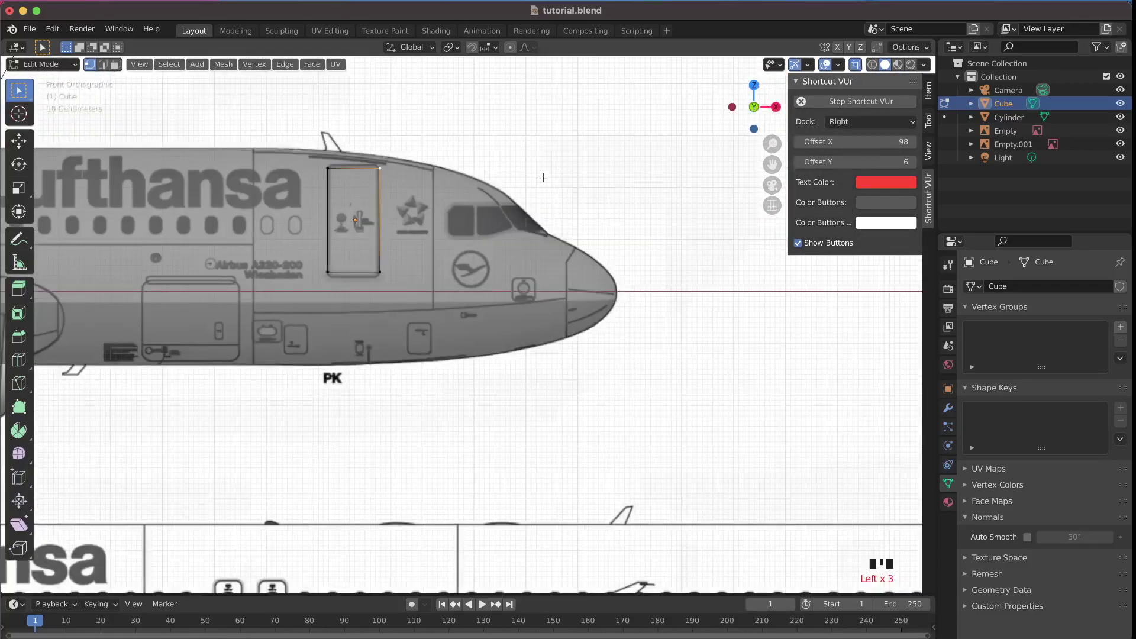
Step: Select all the frame's top vertices and bevel the upper corner edges to follow the door's rounded corners
{"action": "scroll", "coordinate": [543, 176], "scroll_direction": "up", "scroll_amount": 10}
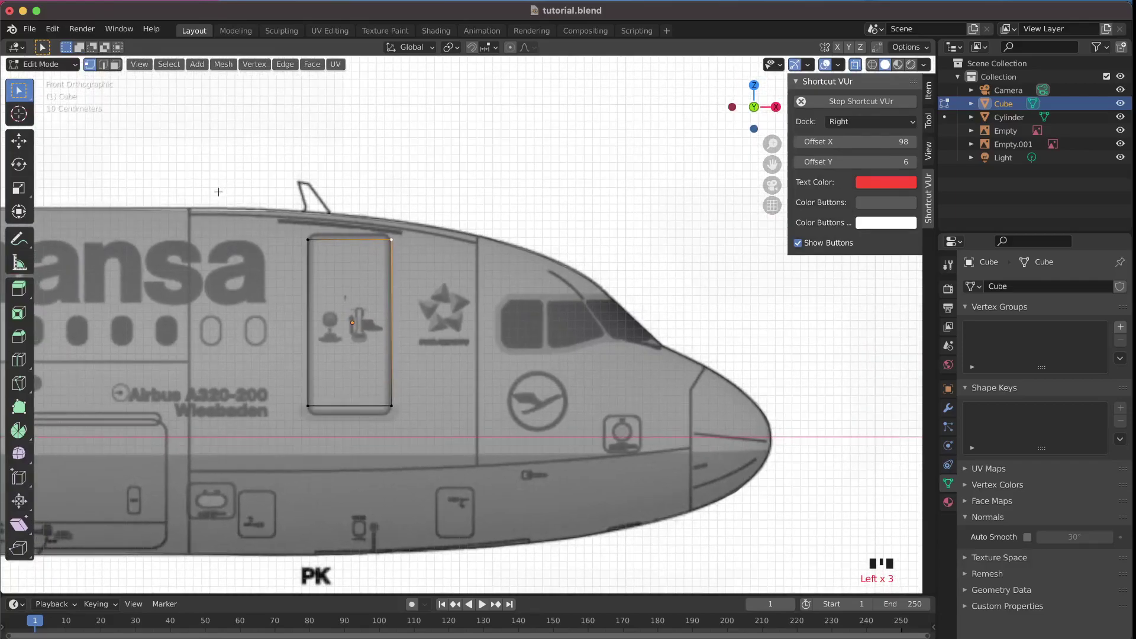
{"action": "left_click_drag", "start_coordinate": [219, 191], "coordinate": [514, 262]}
{"action": "key", "text": "super"}
{"action": "key", "text": "super+b"}
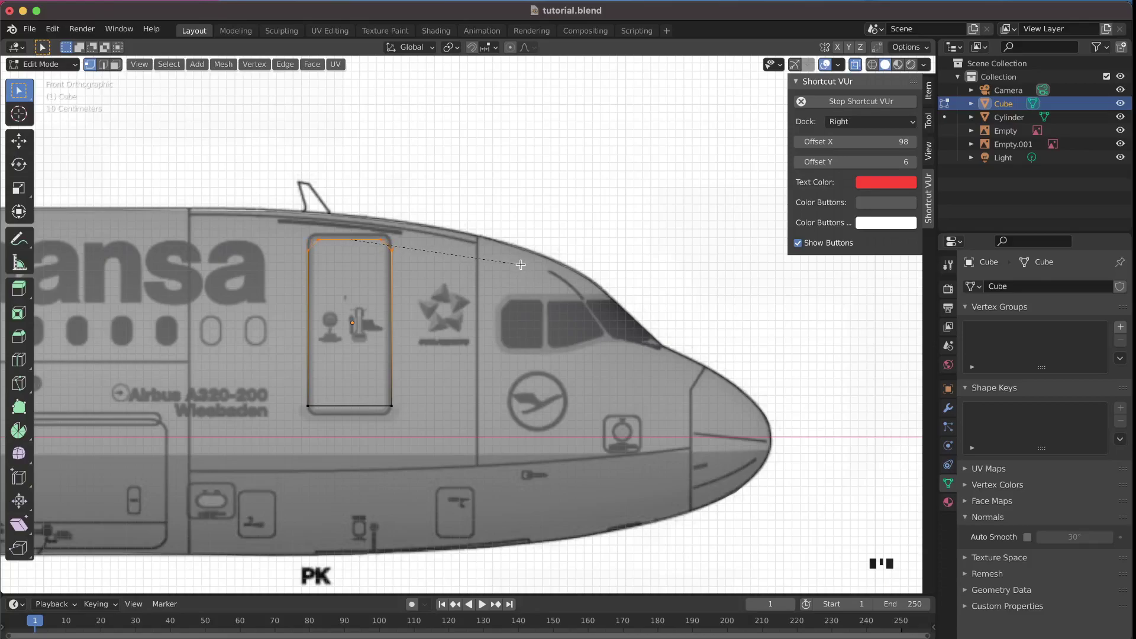
{"action": "left_click", "coordinate": [522, 265]}
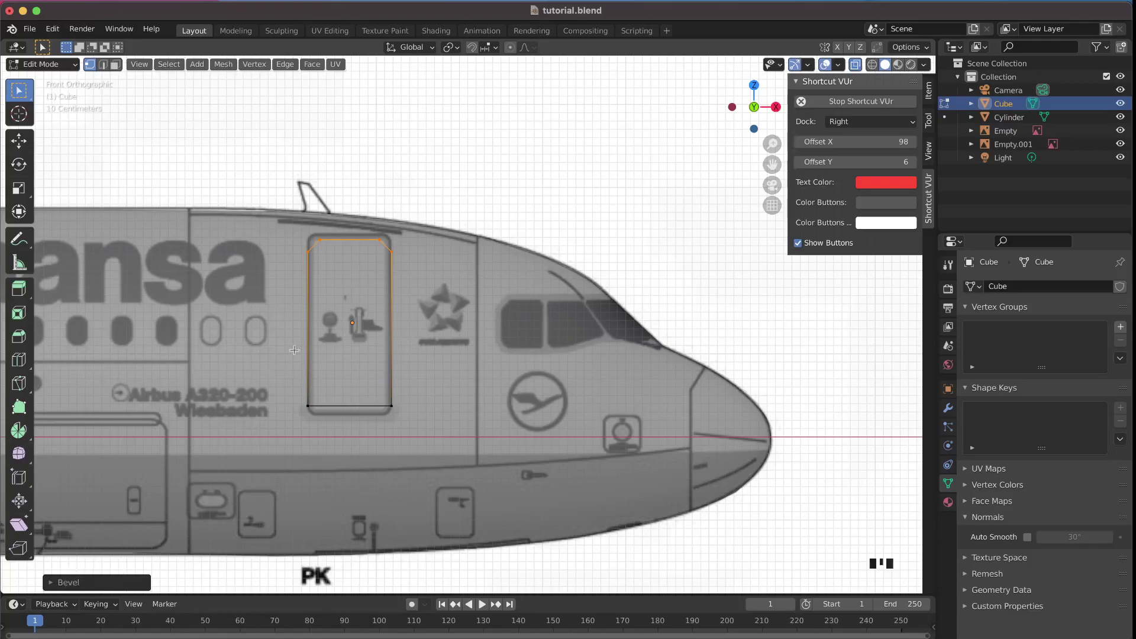
Step: Undo the upper corner bevel, reselect the frame's top vertices and bevel their edges by 0.128 m
{"action": "left_click", "coordinate": [507, 184]}
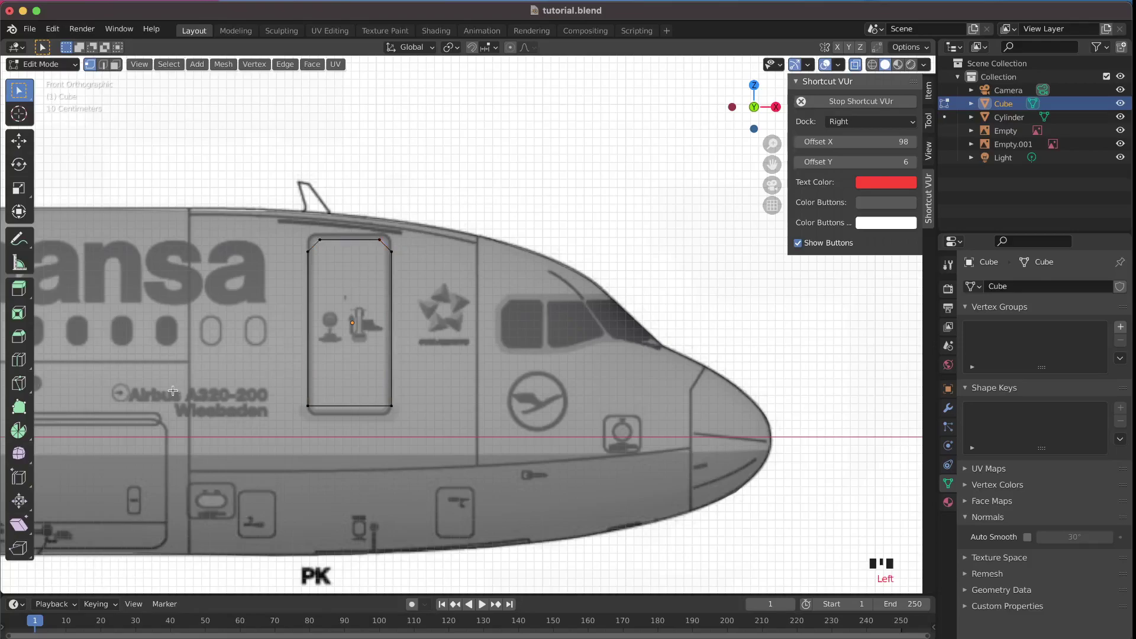
{"action": "key", "text": "super"}
{"action": "left_click_drag", "start_coordinate": [299, 295], "coordinate": [505, 180]}
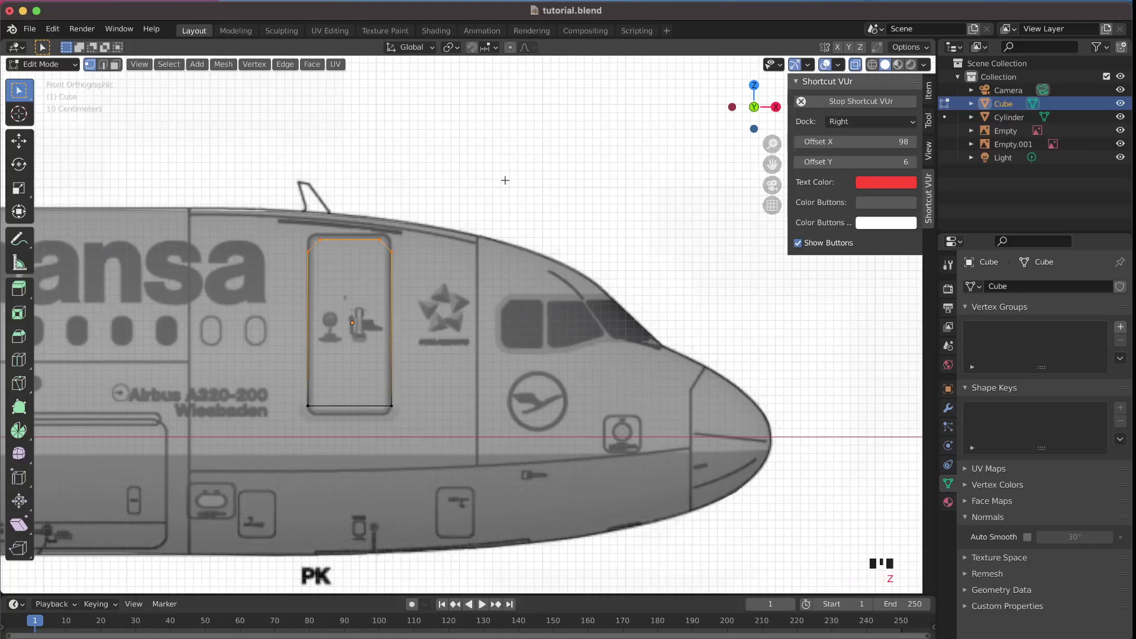
{"action": "key", "text": "ctrl+b"}
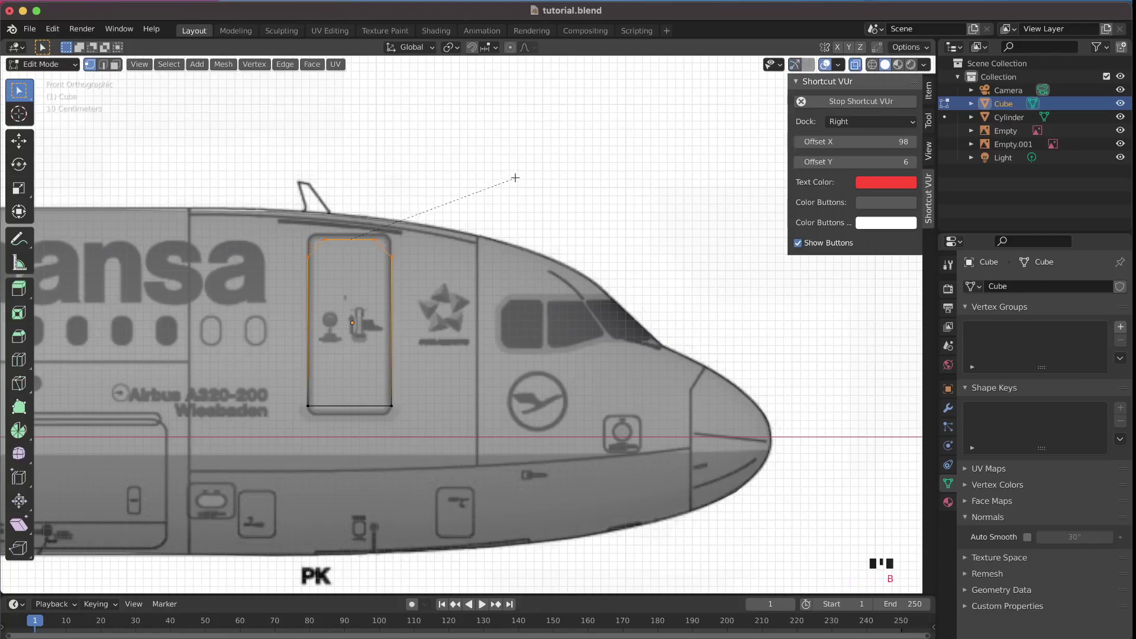
{"action": "left_click", "coordinate": [512, 178]}
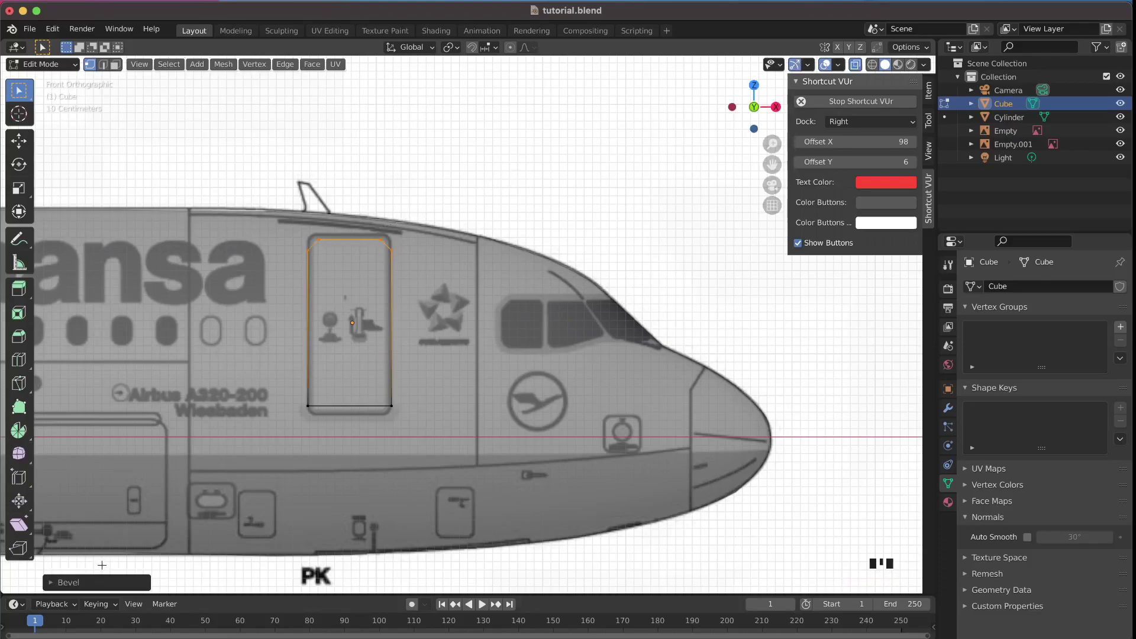
Step: Increase the upper corner bevel to 4 segments
{"action": "left_click", "coordinate": [104, 583]}
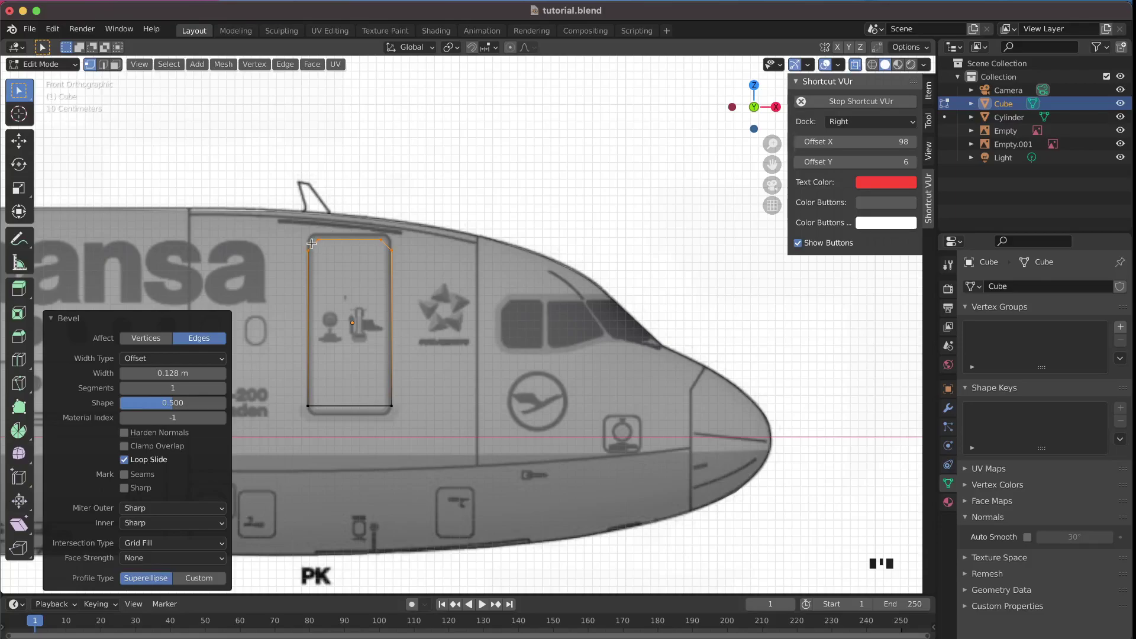
{"action": "left_click", "coordinate": [222, 385]}
{"action": "left_click", "coordinate": [222, 386]}
{"action": "left_click", "coordinate": [221, 385]}
{"action": "left_click", "coordinate": [286, 203]}
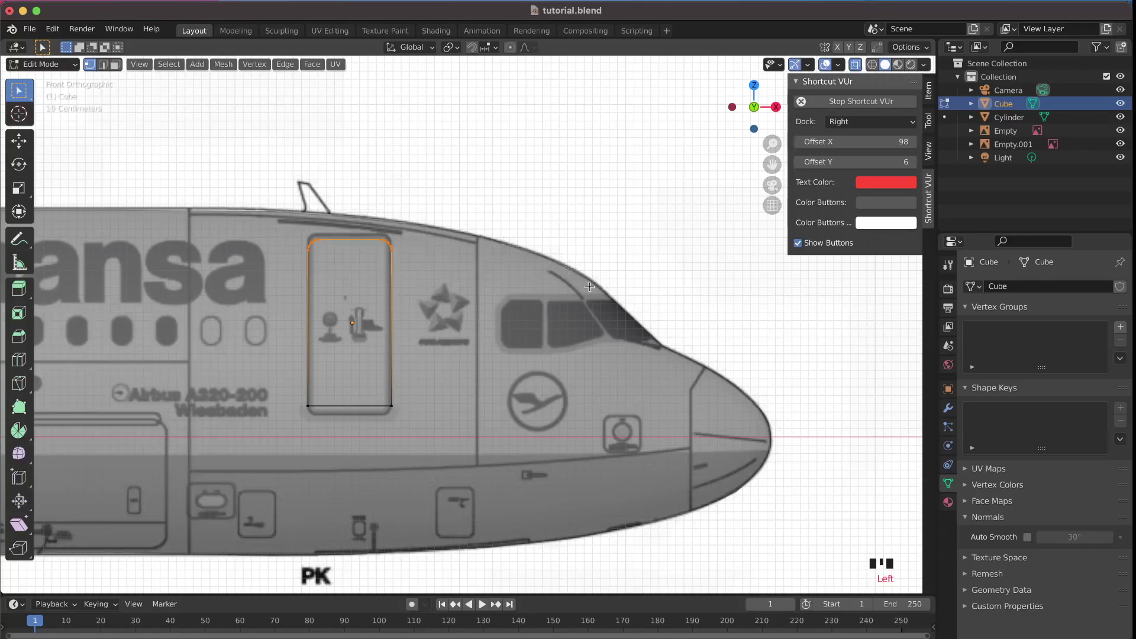
Step: Move the frame's rounded top vertices up along Z by about 0.065 m to meet the door's upper edge
{"action": "key", "text": "g"}
{"action": "key", "text": "z"}
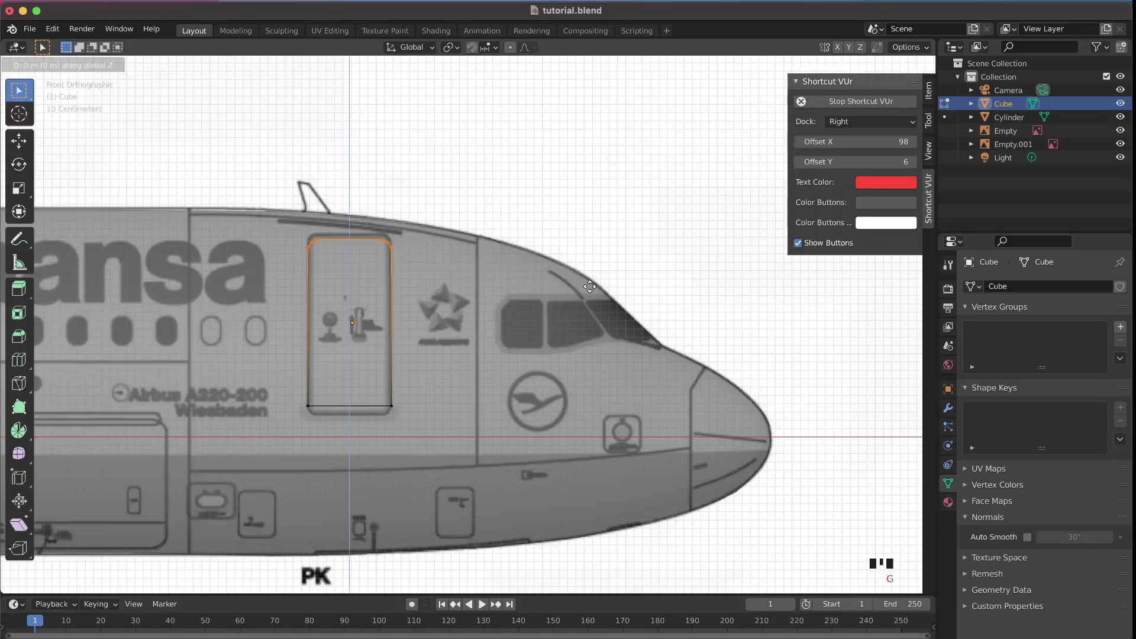
{"action": "left_click", "coordinate": [591, 281]}
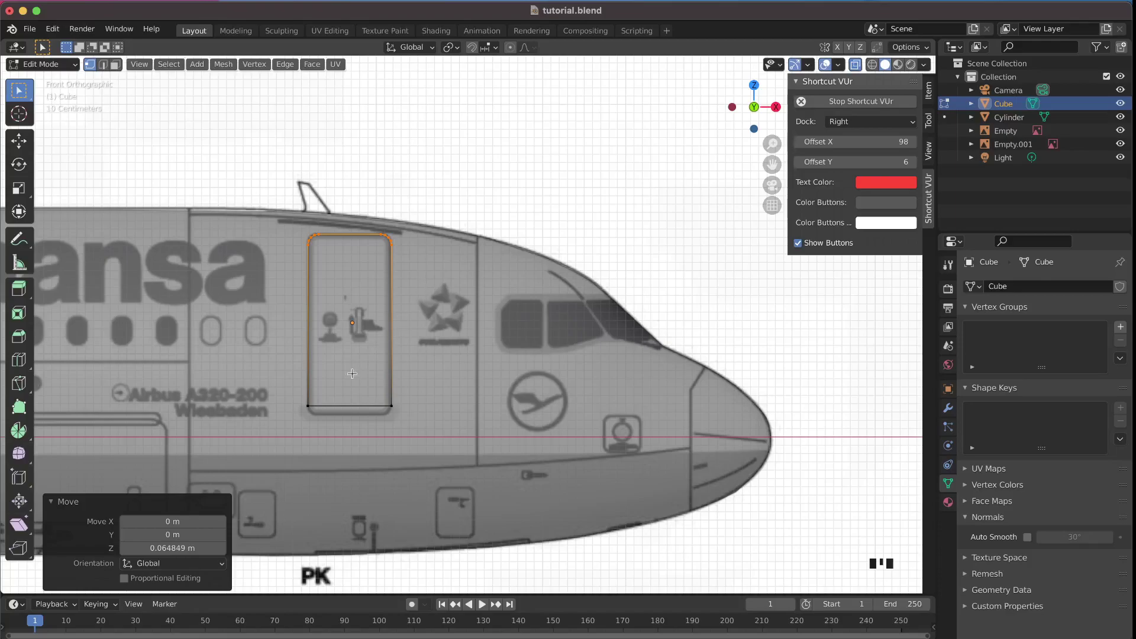
Step: Select the frame's bottom vertices and bevel their corner edges by about 0.141 m with 4 segments
{"action": "left_click_drag", "start_coordinate": [288, 378], "coordinate": [460, 442]}
{"action": "key", "text": "ctrl+b"}
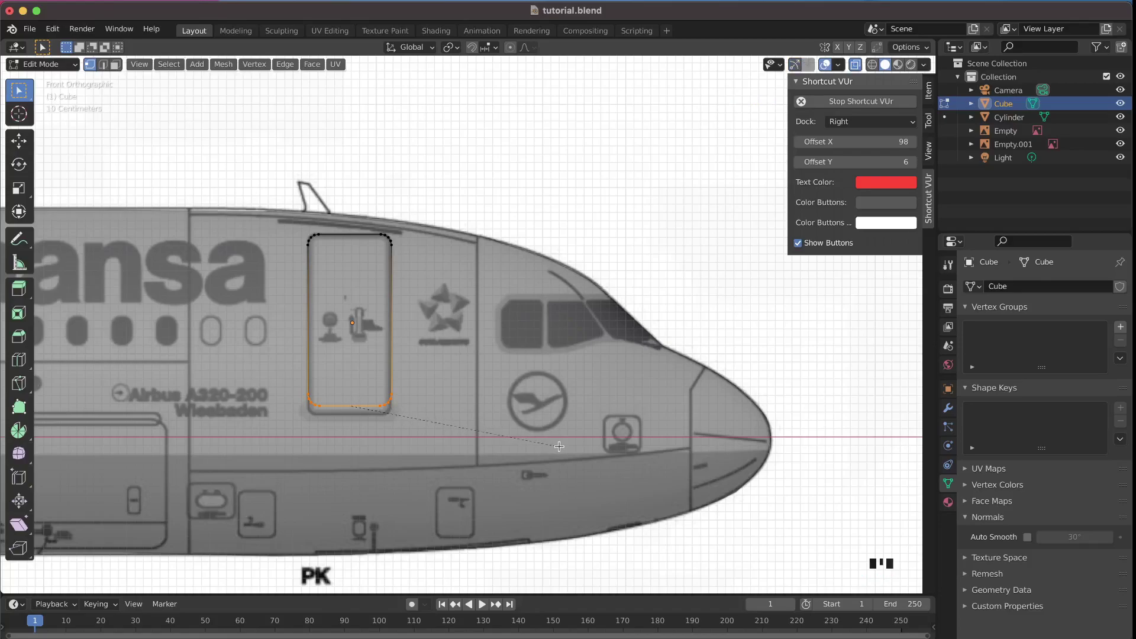
{"action": "left_click", "coordinate": [559, 447]}
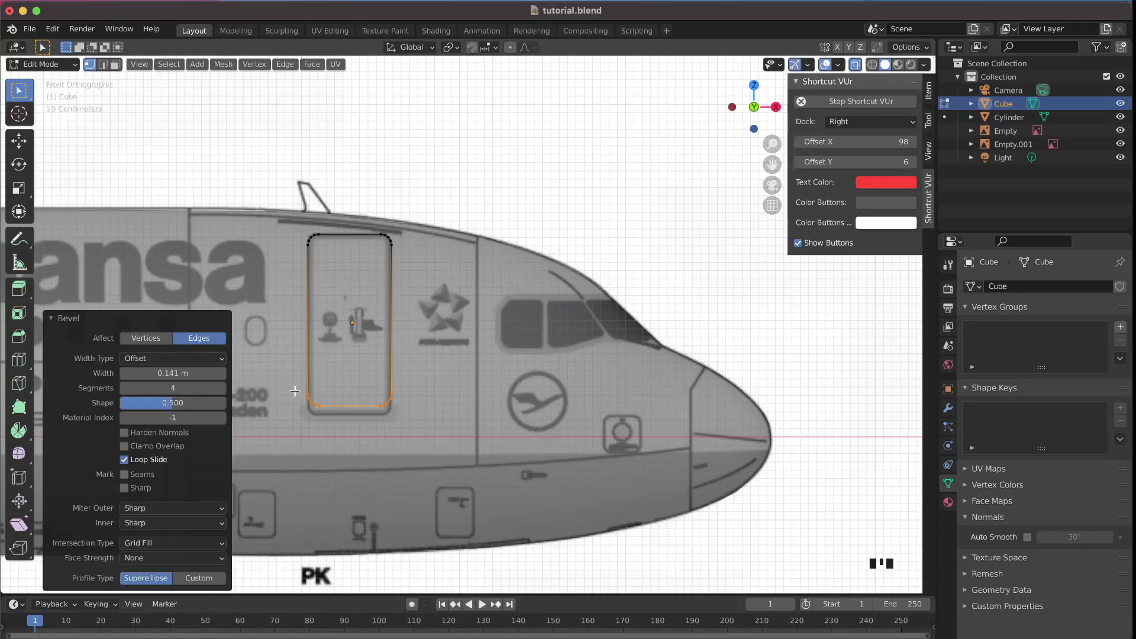
Step: Move the frame's rounded bottom vertices down along Z by about 0.081 m to meet the door's lower edge
{"action": "left_click_drag", "start_coordinate": [284, 379], "coordinate": [512, 448]}
{"action": "key", "text": "v"}
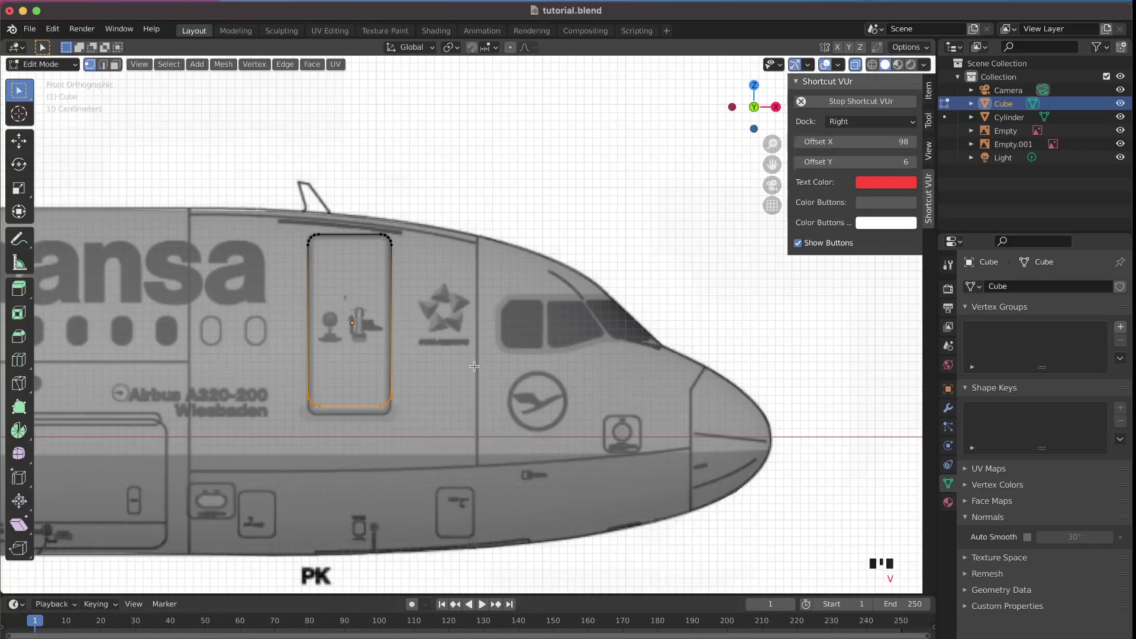
{"action": "key", "text": "g"}
{"action": "key", "text": "z"}
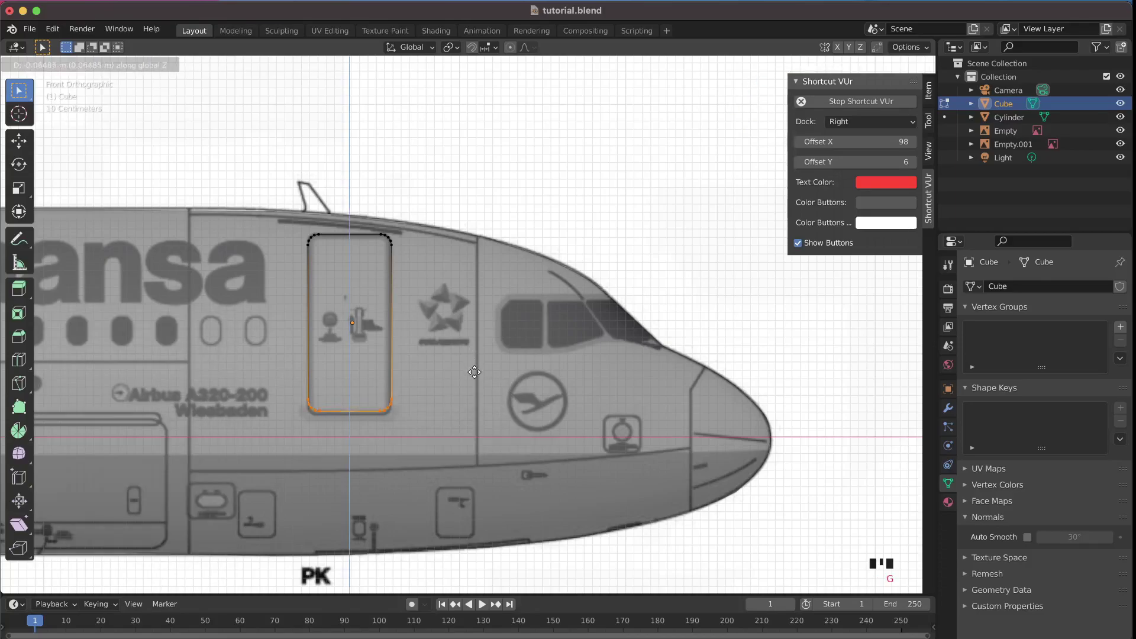
{"action": "left_click", "coordinate": [475, 373]}
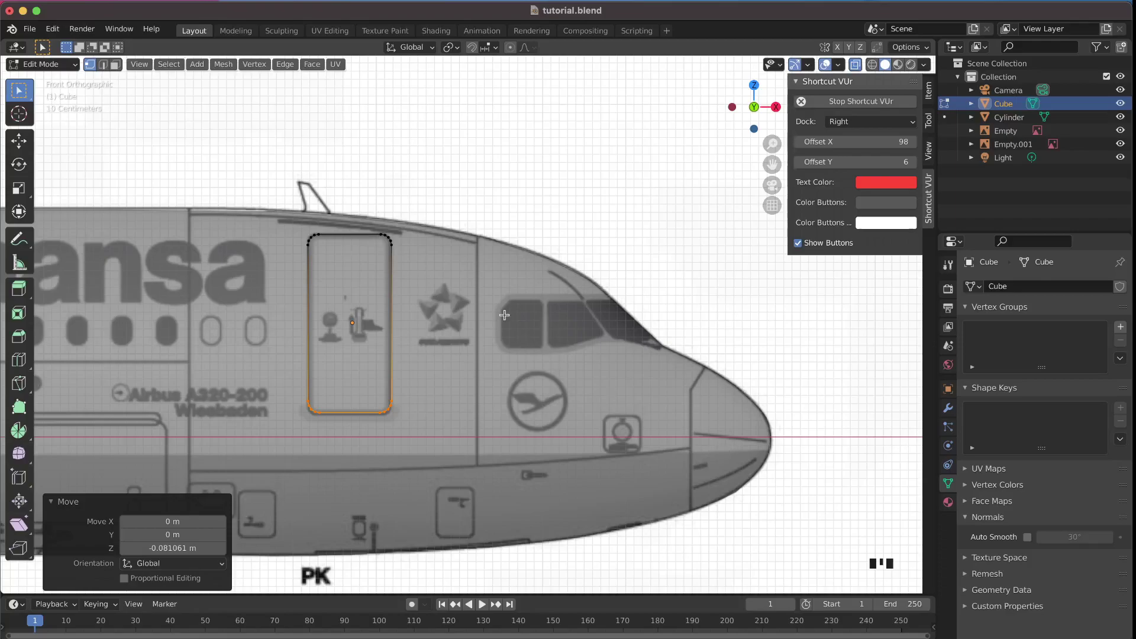
Step: Leave Edit Mode, add the fuselage cylinder to the selection with the door-frame cube as active object, and return to front view
{"action": "key", "text": "Tab"}
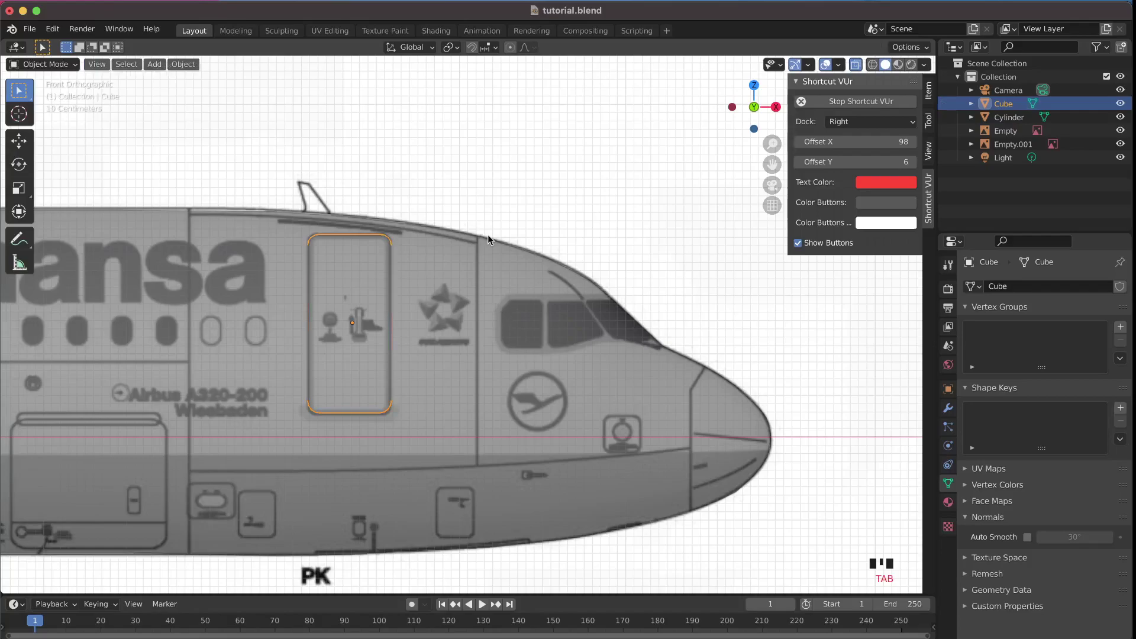
{"action": "middle_click_drag", "start_coordinate": [488, 234], "coordinate": [488, 234]}
{"action": "scroll", "coordinate": [488, 234], "scroll_direction": "left", "scroll_amount": 5}
{"action": "left_click", "coordinate": [645, 322]}
{"action": "scroll", "coordinate": [646, 322], "scroll_direction": "right", "scroll_amount": 5}
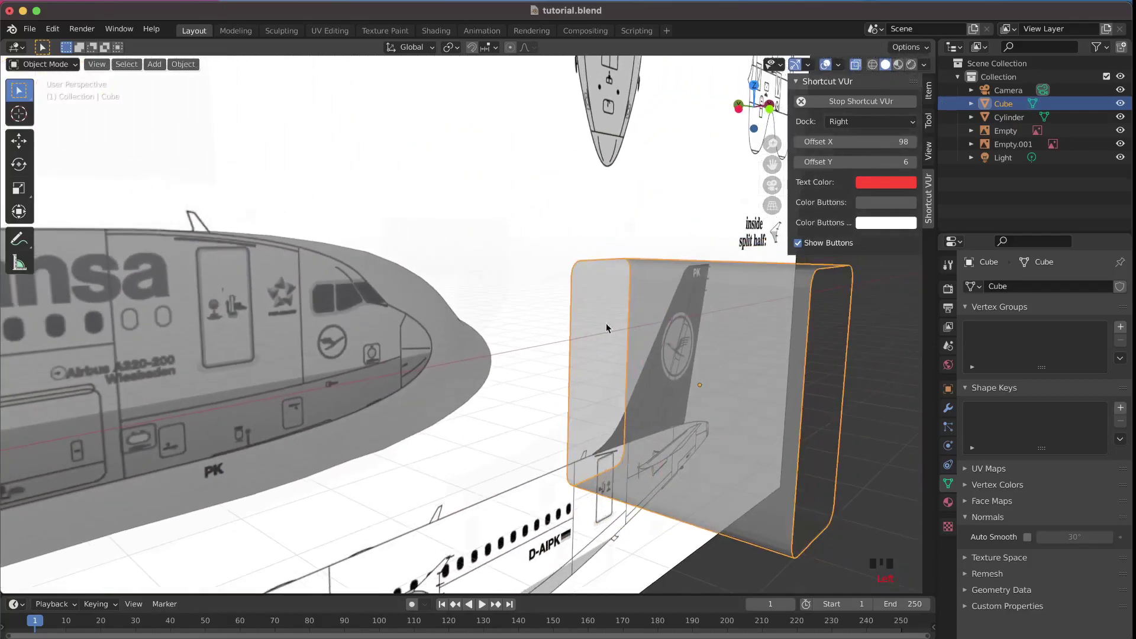
{"action": "left_click", "coordinate": [451, 344], "text": "shift"}
{"action": "scroll", "coordinate": [451, 343], "scroll_direction": "left", "scroll_amount": 5}
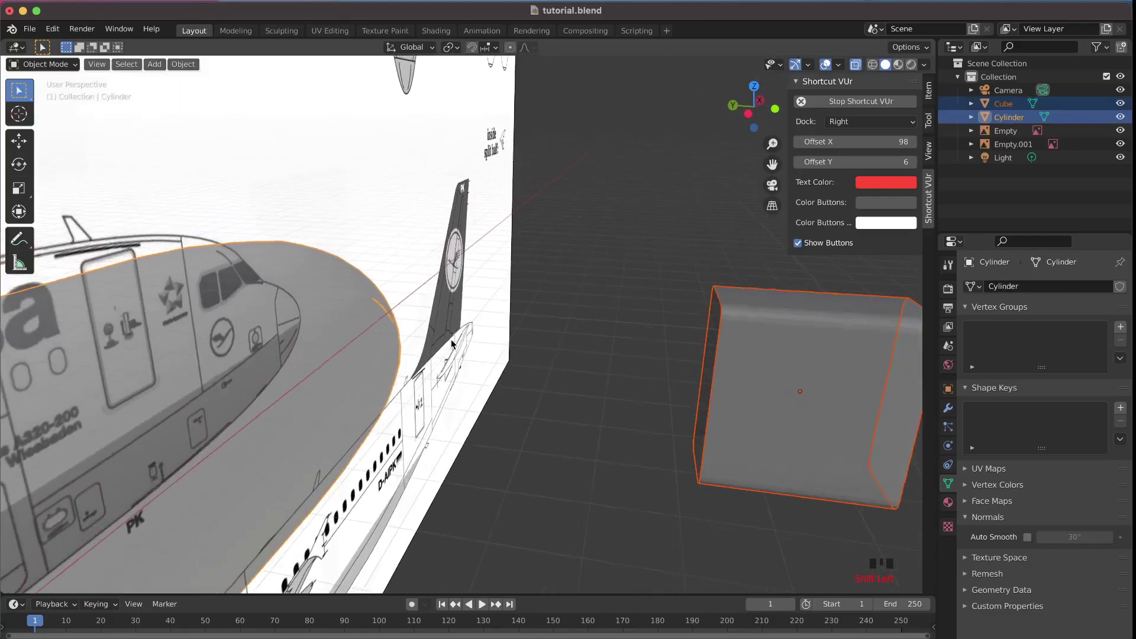
{"action": "scroll", "coordinate": [451, 340], "scroll_direction": "right", "scroll_amount": 5}
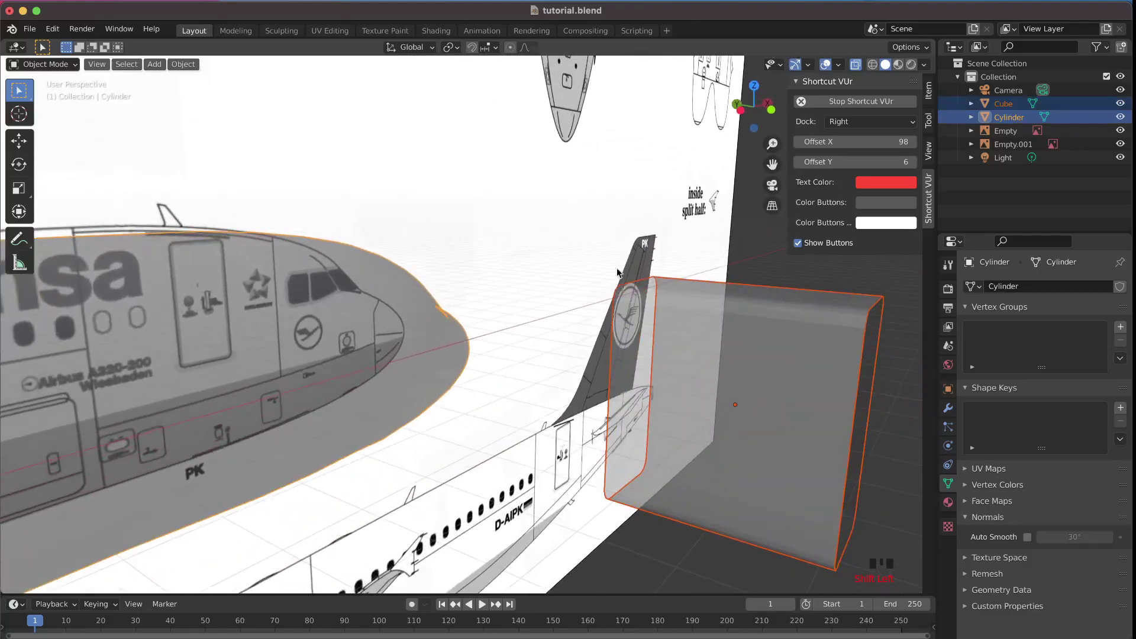
{"action": "left_click", "coordinate": [770, 107]}
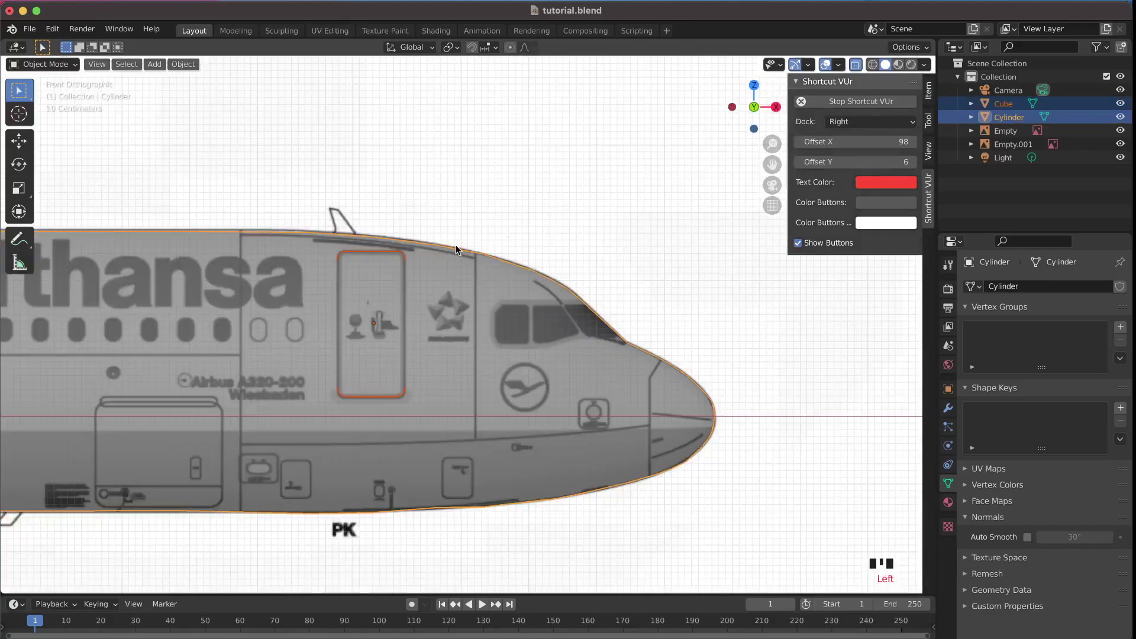
Step: Select all geometry in Edit Mode and knife-project the door frame onto the fuselage in front view with Cut through enabled
{"action": "key", "text": "Tab"}
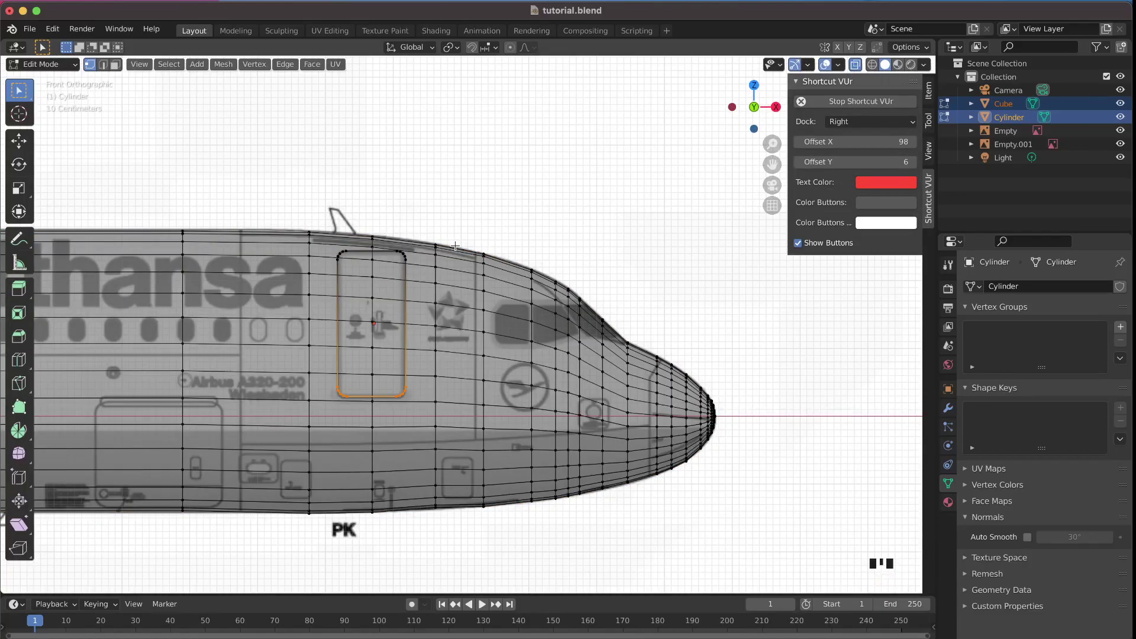
{"action": "key", "text": "a"}
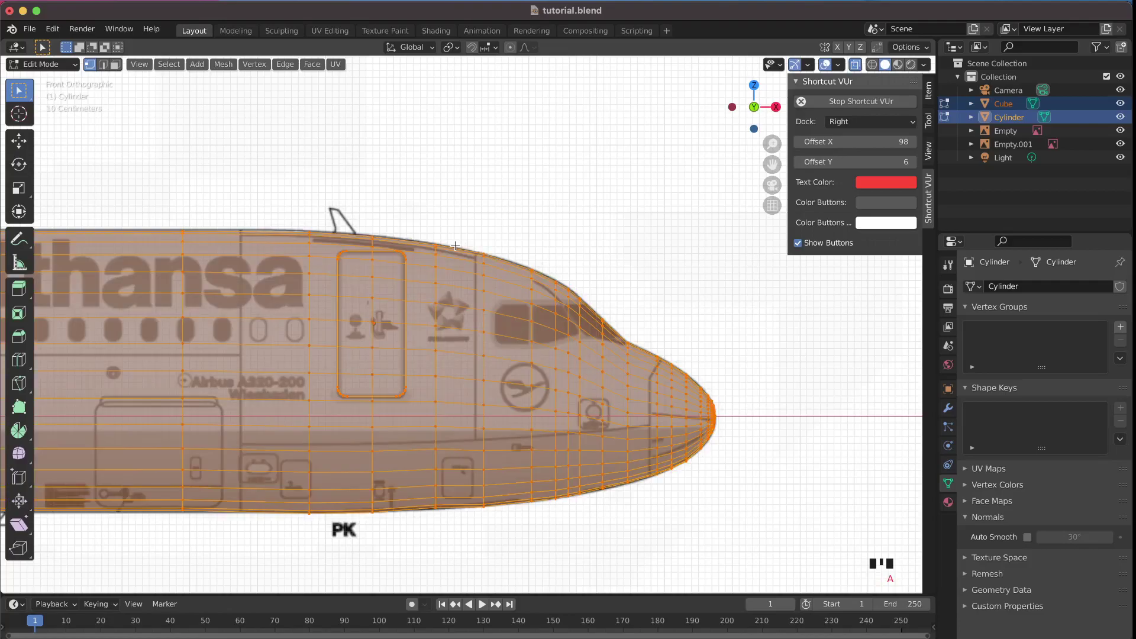
{"action": "middle_click_drag", "start_coordinate": [455, 245], "coordinate": [468, 269]}
{"action": "left_click", "coordinate": [754, 110]}
{"action": "left_click", "coordinate": [223, 64]}
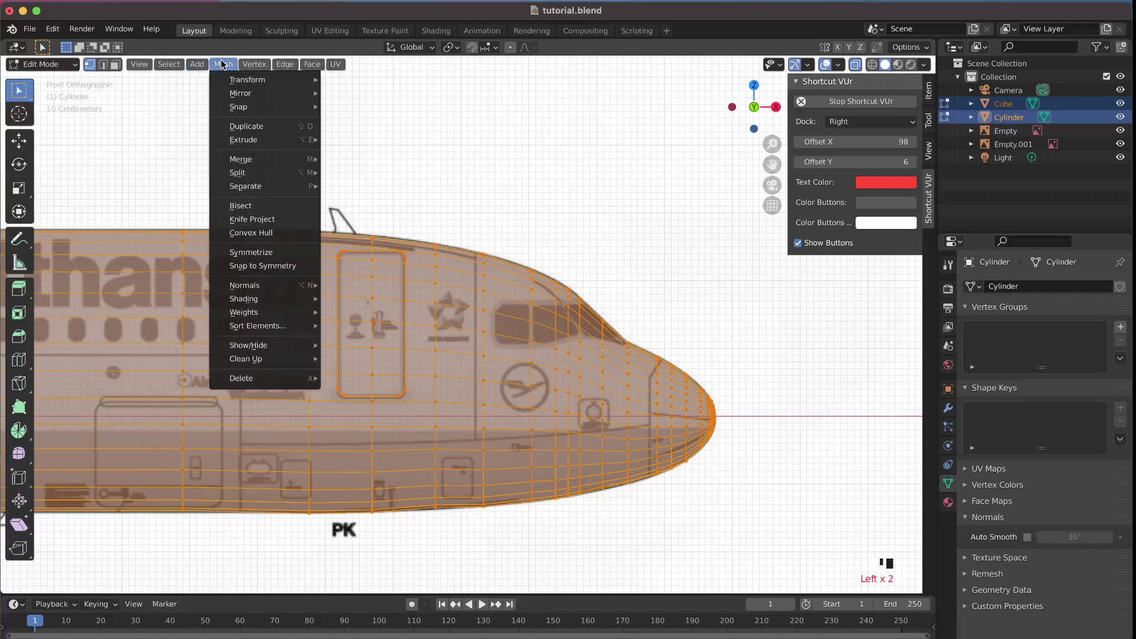
{"action": "left_click", "coordinate": [223, 64]}
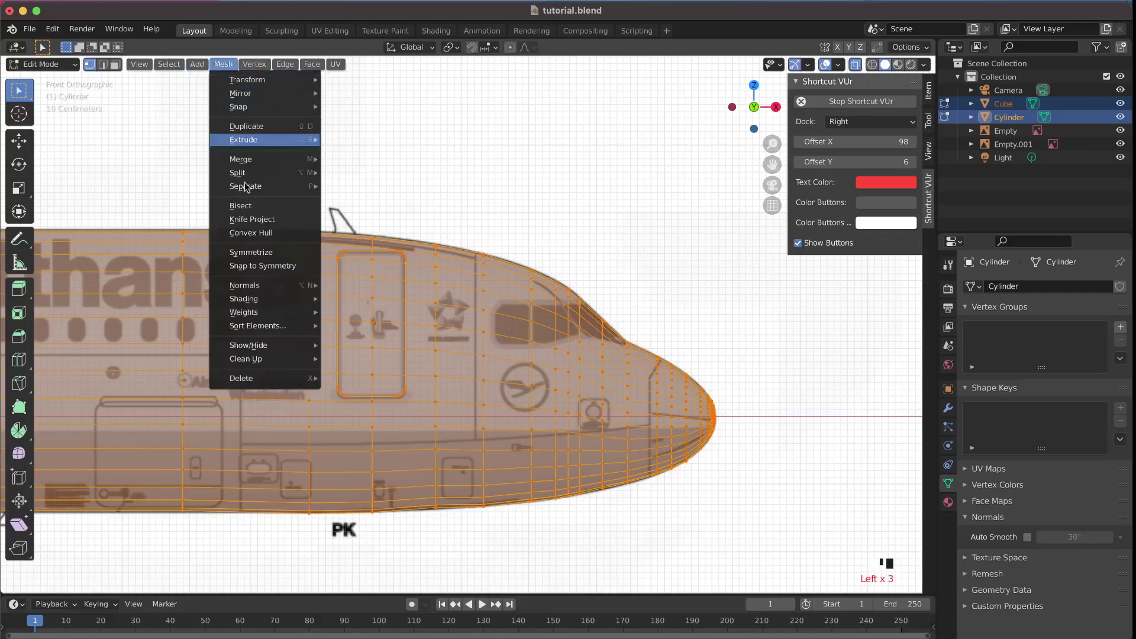
{"action": "left_click", "coordinate": [247, 219]}
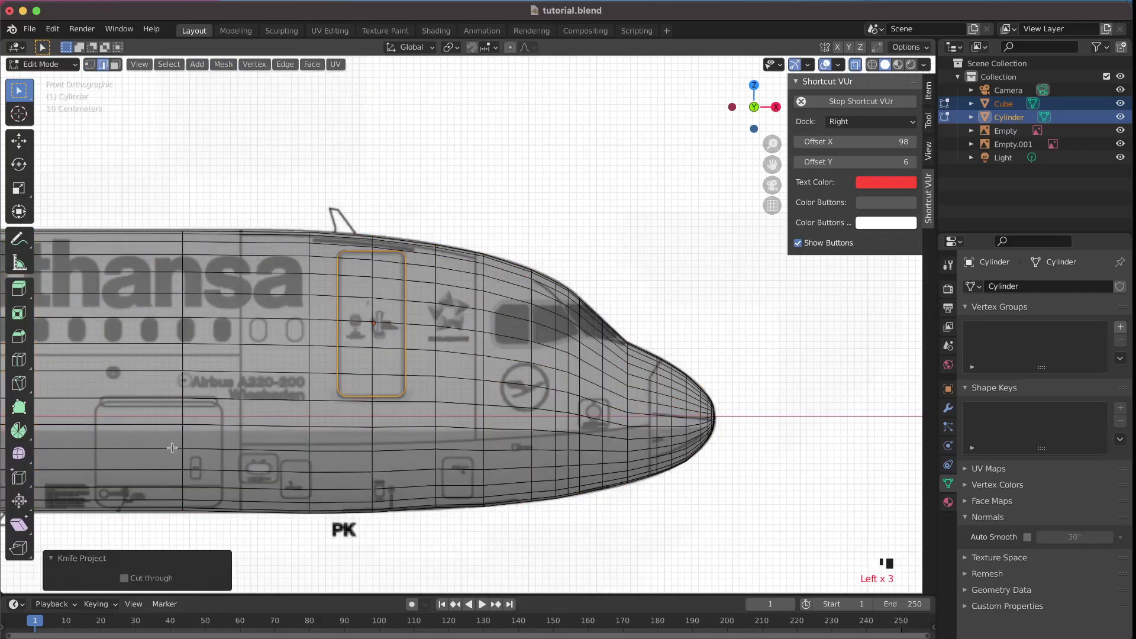
{"action": "left_click", "coordinate": [125, 578]}
Step: Check the knife-projected fuselage in perspective, leave Edit Mode and select only the door-frame cube in front view
{"action": "scroll", "coordinate": [267, 460], "scroll_direction": "left", "scroll_amount": 10}
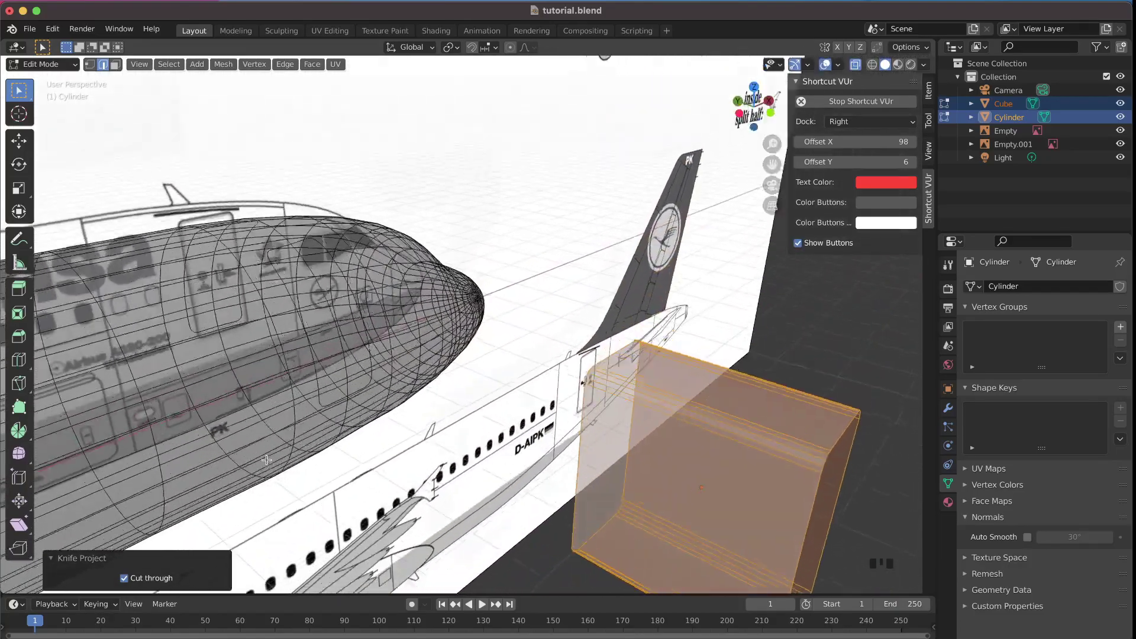
{"action": "middle_click_drag", "start_coordinate": [267, 460], "coordinate": [301, 404]}
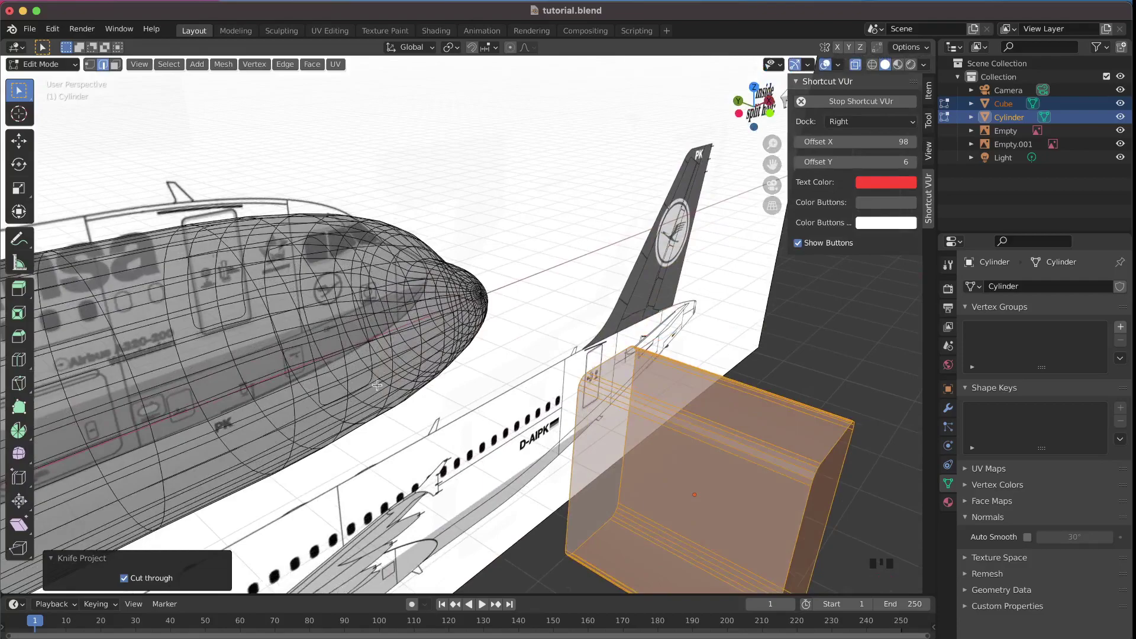
{"action": "middle_click_drag", "start_coordinate": [384, 384], "coordinate": [390, 382]}
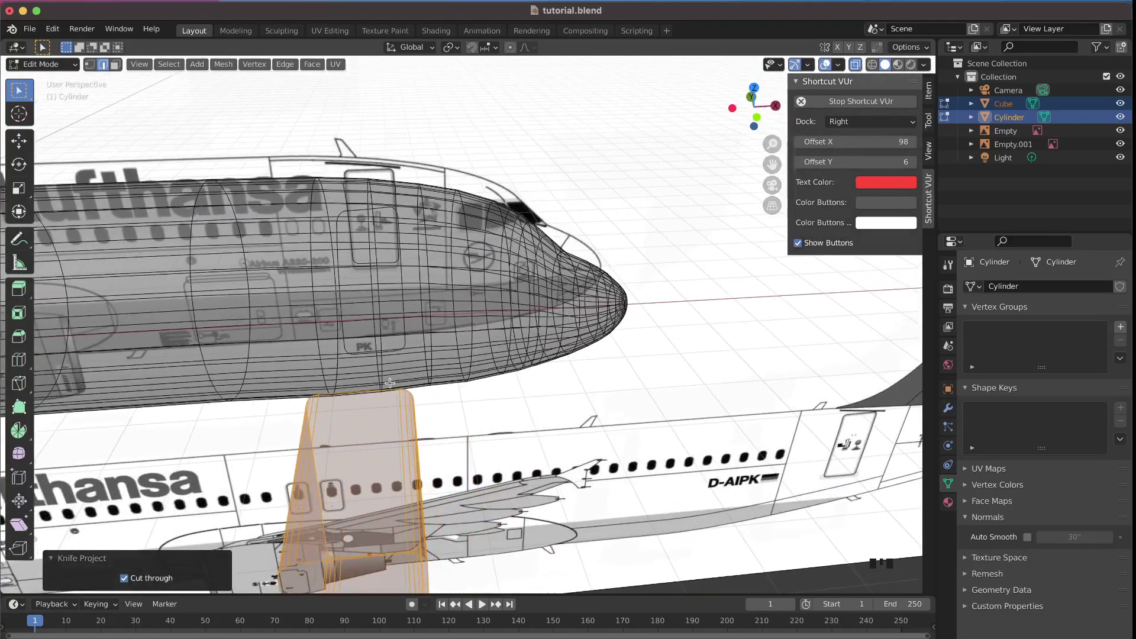
{"action": "middle_click_drag", "start_coordinate": [397, 279], "coordinate": [439, 229]}
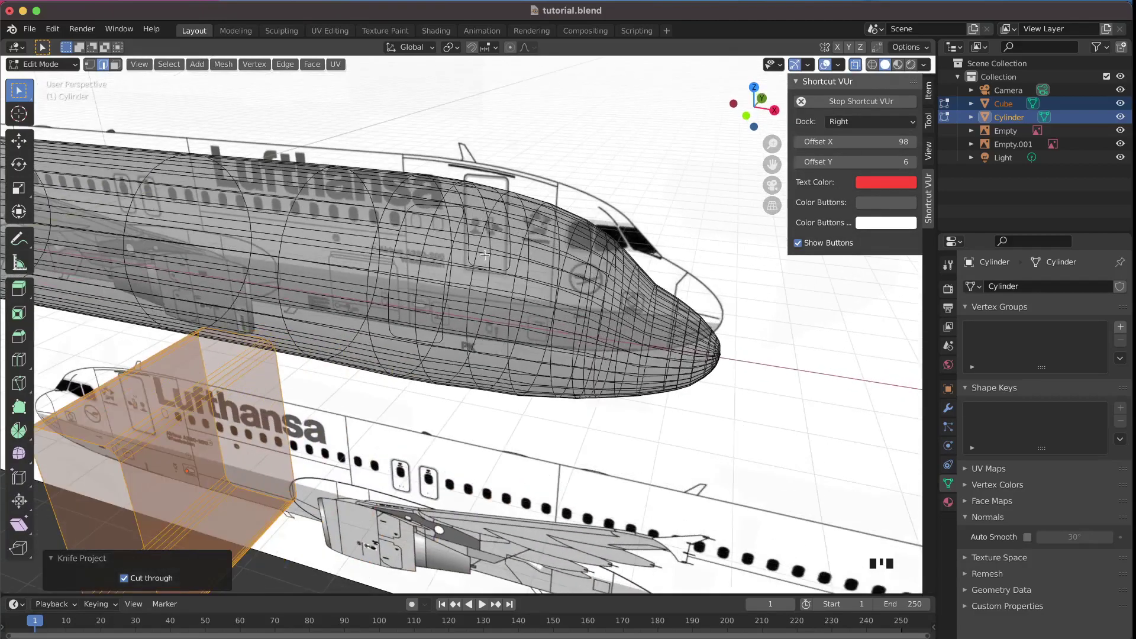
{"action": "scroll", "coordinate": [700, 176], "scroll_direction": "down", "scroll_amount": 5}
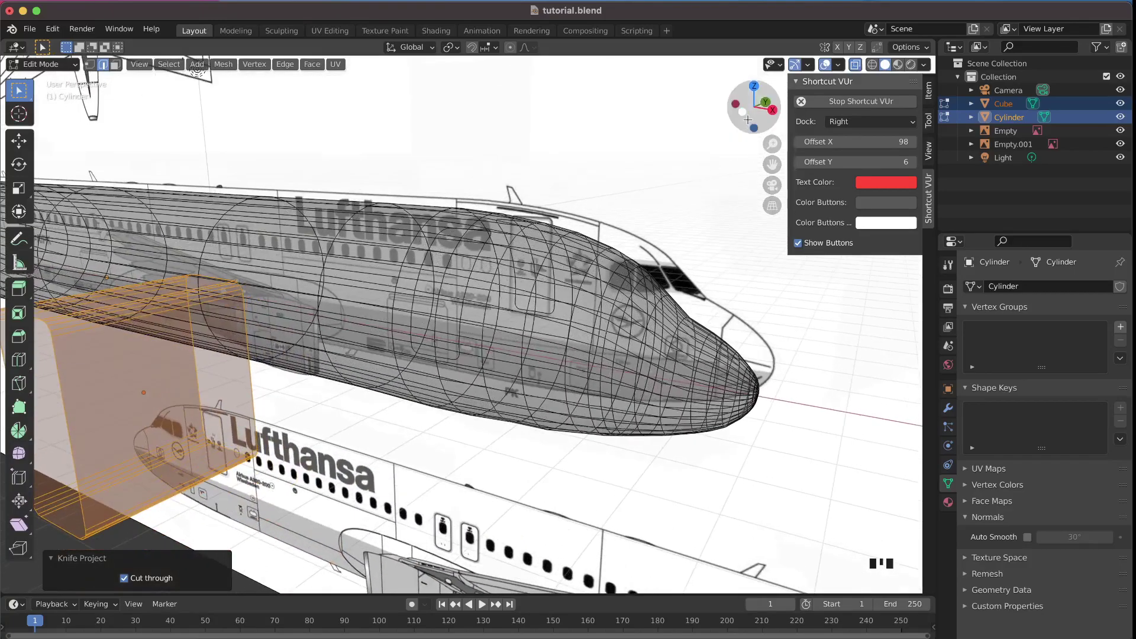
{"action": "key", "text": "Tab"}
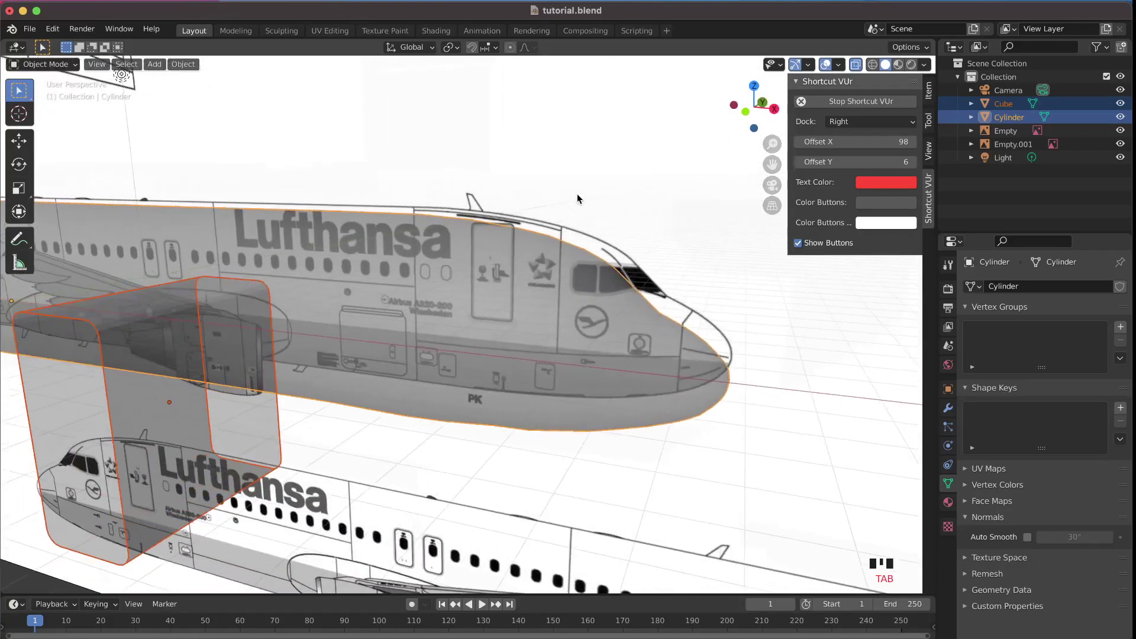
{"action": "left_click", "coordinate": [746, 111]}
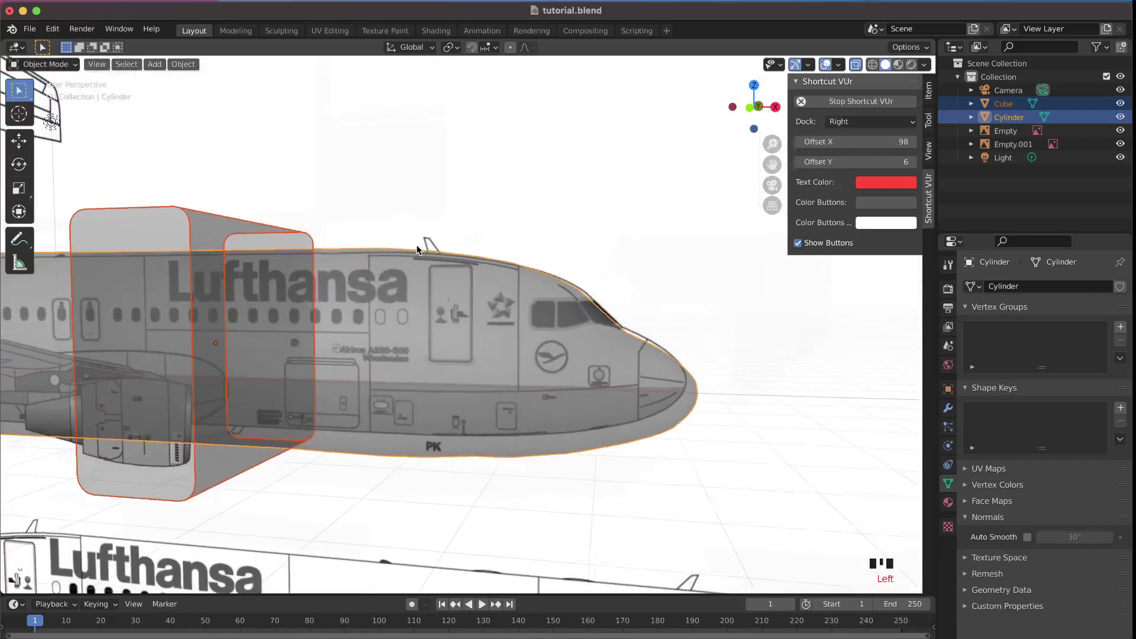
{"action": "left_click", "coordinate": [257, 274]}
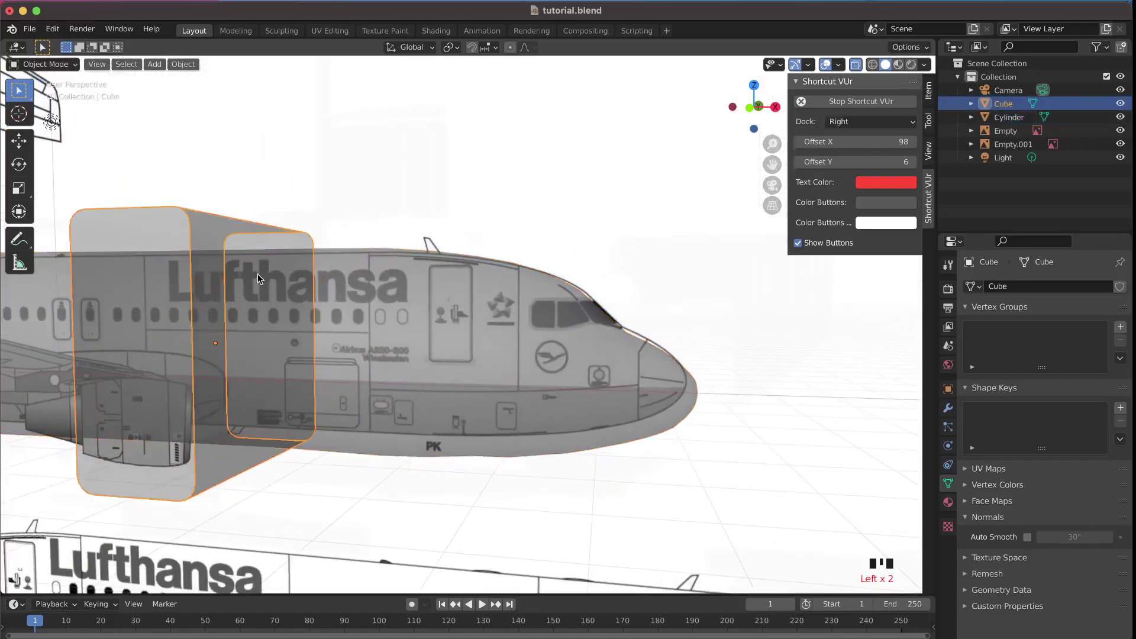
{"action": "left_click", "coordinate": [237, 234]}
{"action": "left_click", "coordinate": [236, 233]}
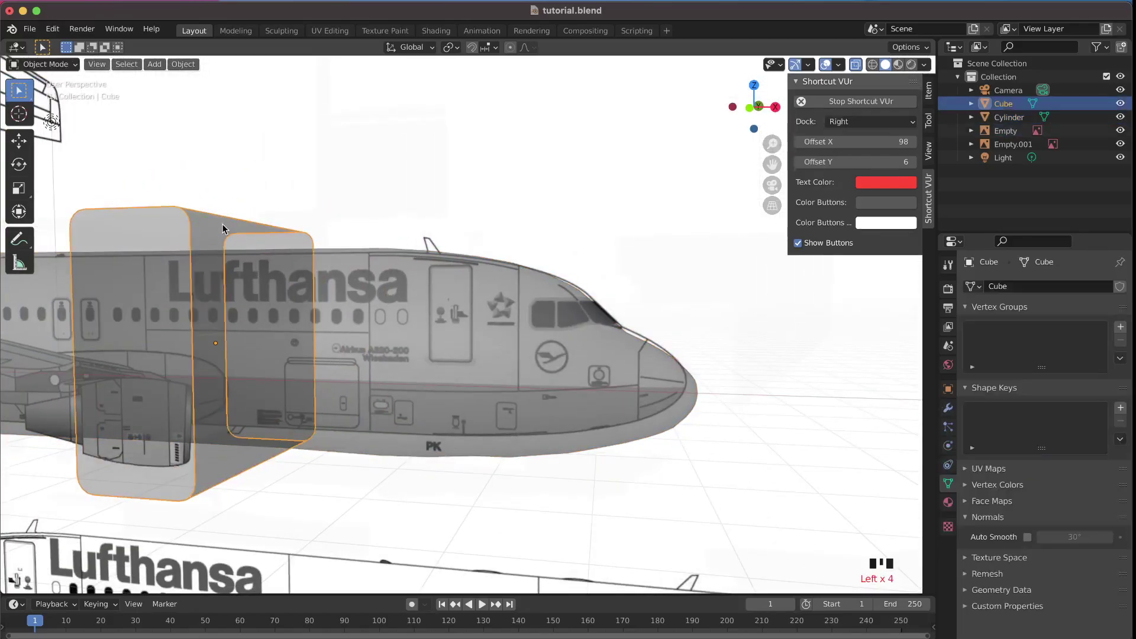
{"action": "left_click", "coordinate": [748, 109]}
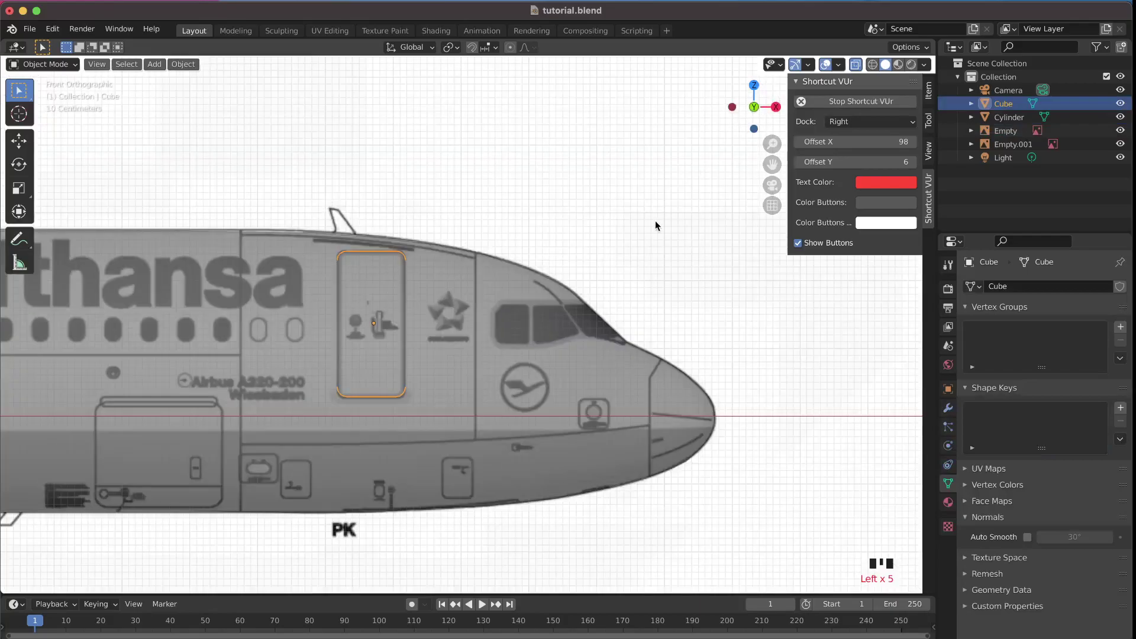
Step: Scale the door-frame cube's geometry uniformly to about 0.953 in Edit Mode and return to Object Mode
{"action": "key", "text": "Tab"}
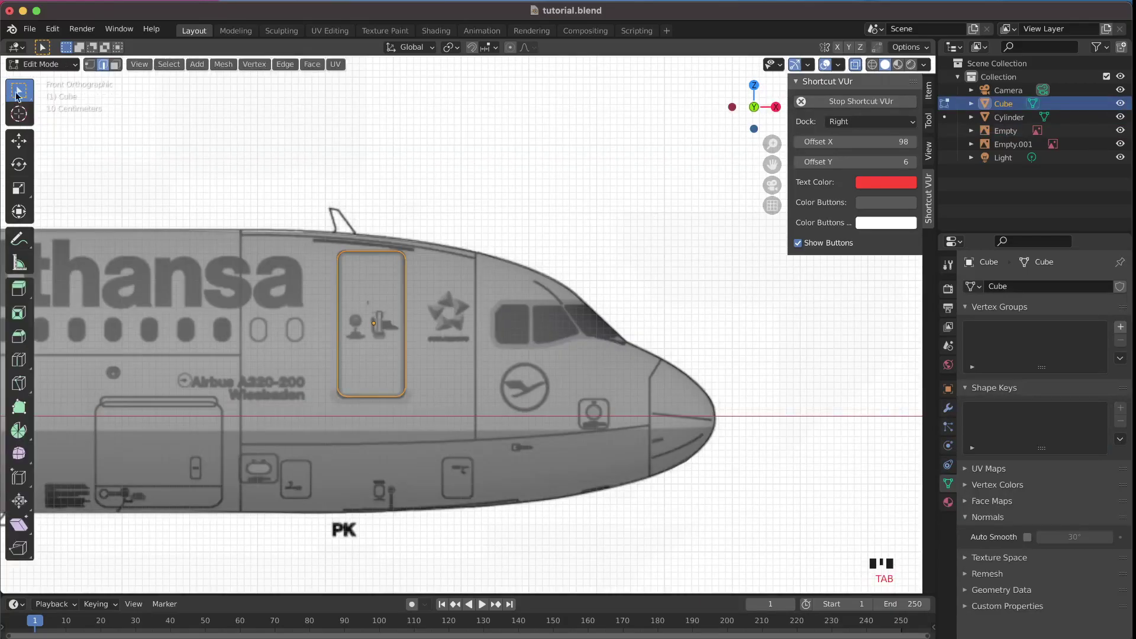
{"action": "left_click", "coordinate": [90, 63]}
{"action": "key", "text": "s"}
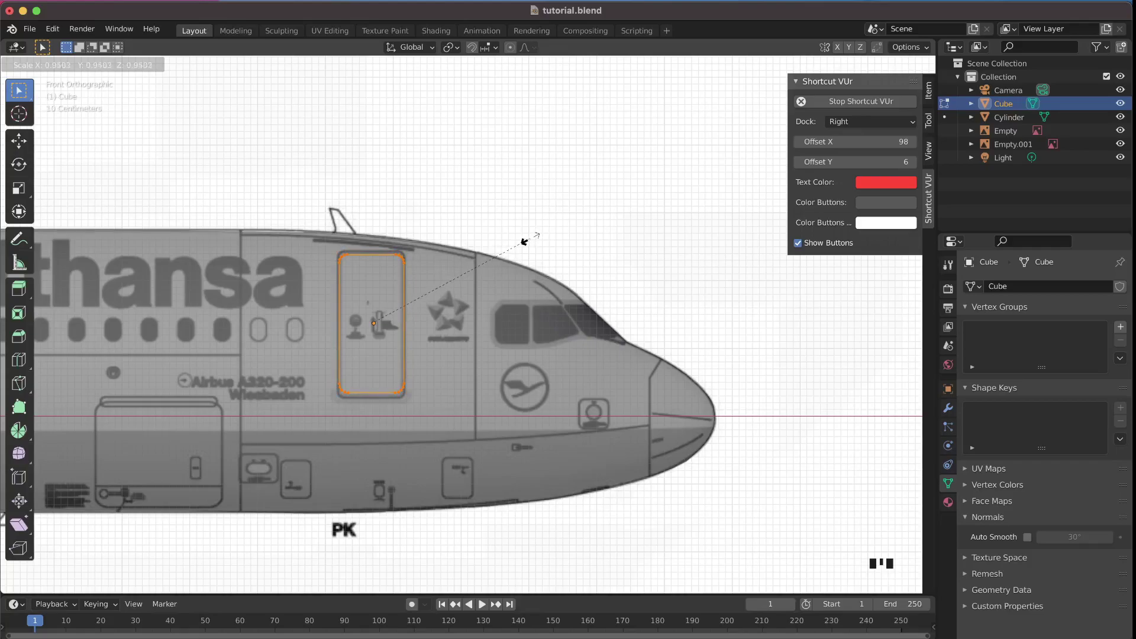
{"action": "left_click", "coordinate": [526, 241]}
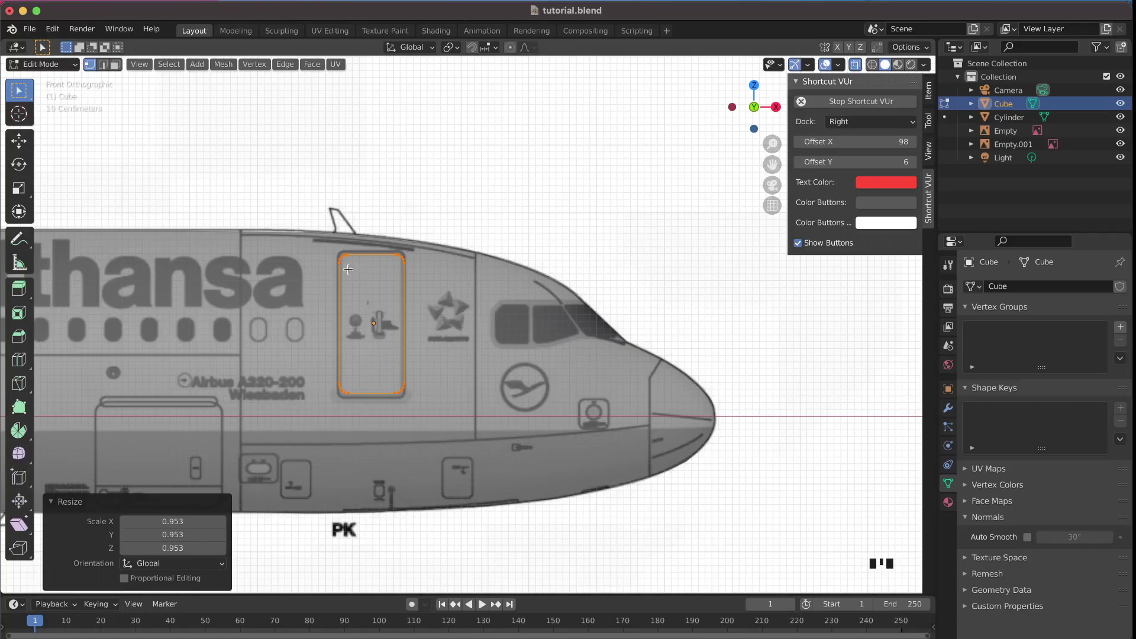
{"action": "key", "text": "Tab"}
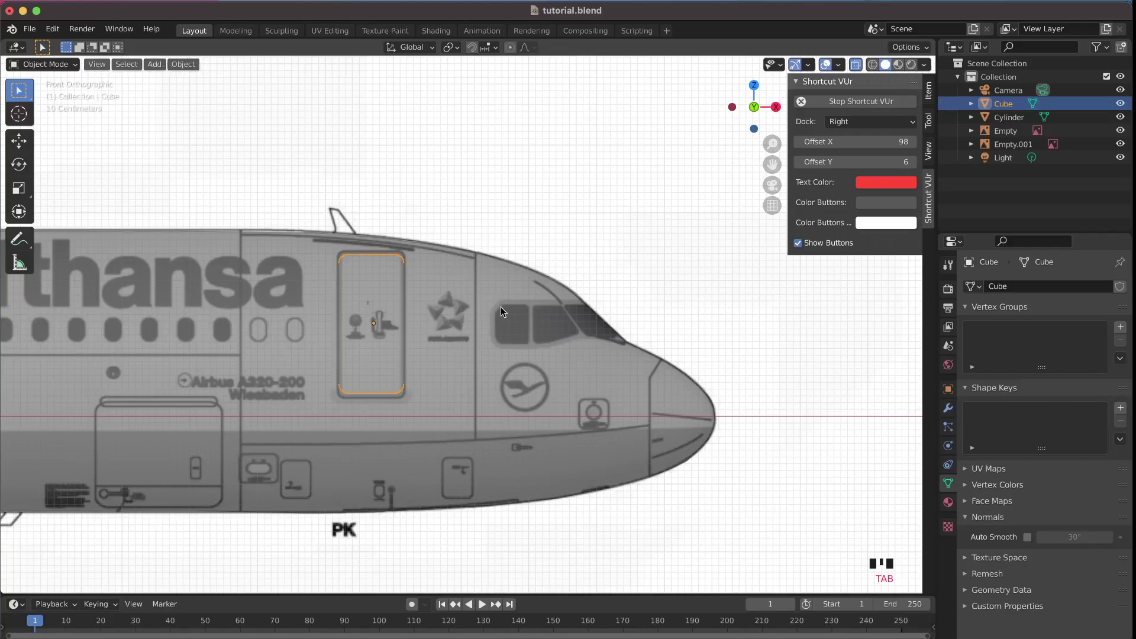
Step: Add the fuselage cylinder to the selection as active object, enter Edit Mode and return to front view
{"action": "middle_click_drag", "start_coordinate": [501, 307], "coordinate": [502, 325]}
{"action": "left_click", "coordinate": [502, 325], "text": "shift"}
{"action": "key", "text": "Tab"}
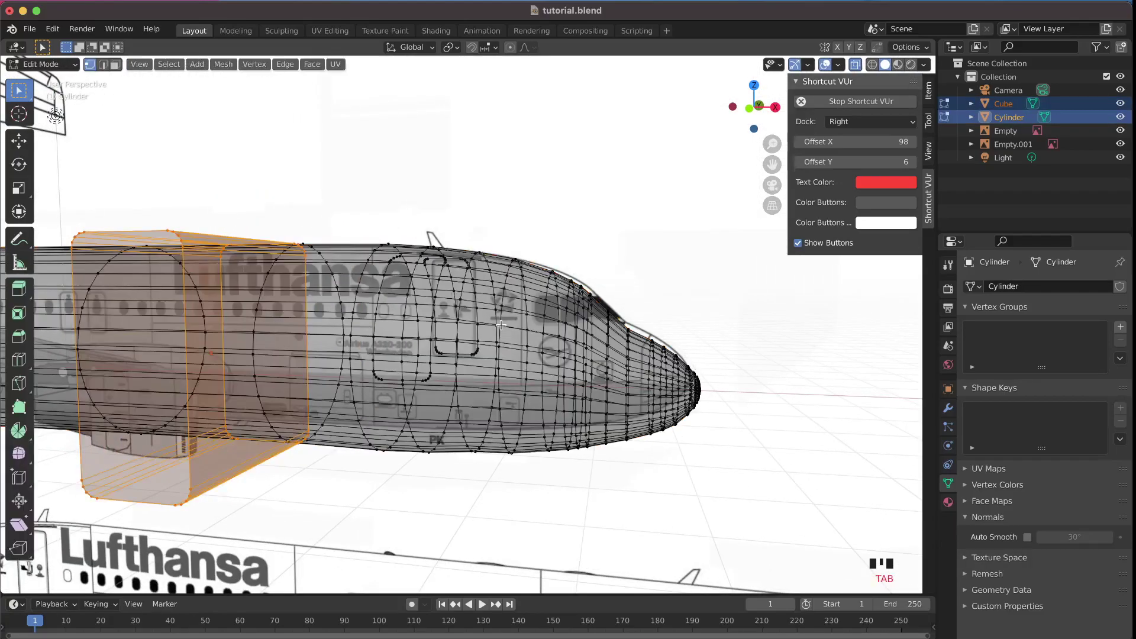
{"action": "left_click", "coordinate": [796, 81]}
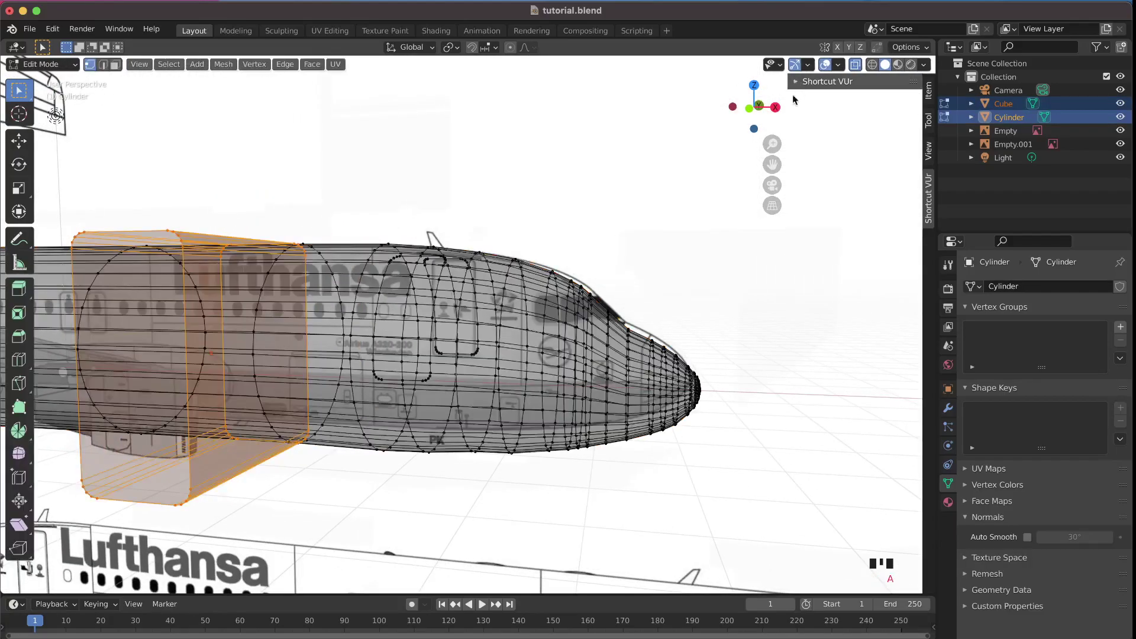
{"action": "left_click", "coordinate": [752, 109]}
Step: Select all geometry, knife-project the smaller door frame onto the fuselage with Cut through enabled, and leave Edit Mode
{"action": "key", "text": "a"}
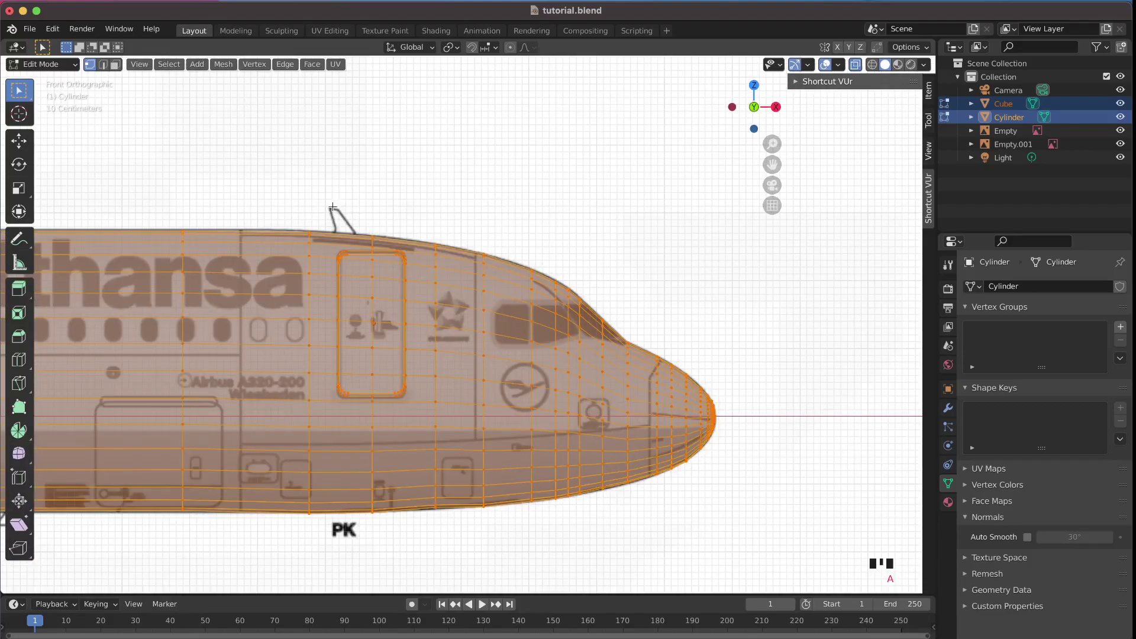
{"action": "left_click", "coordinate": [228, 66]}
{"action": "left_click", "coordinate": [238, 220]}
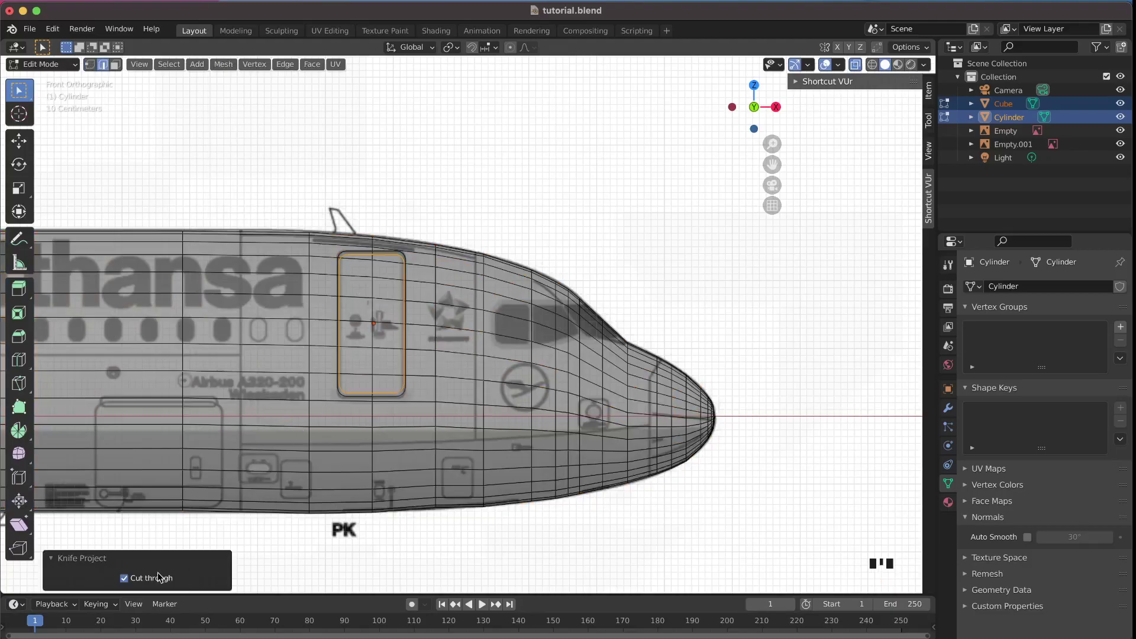
{"action": "scroll", "coordinate": [317, 418], "scroll_direction": "left", "scroll_amount": 10}
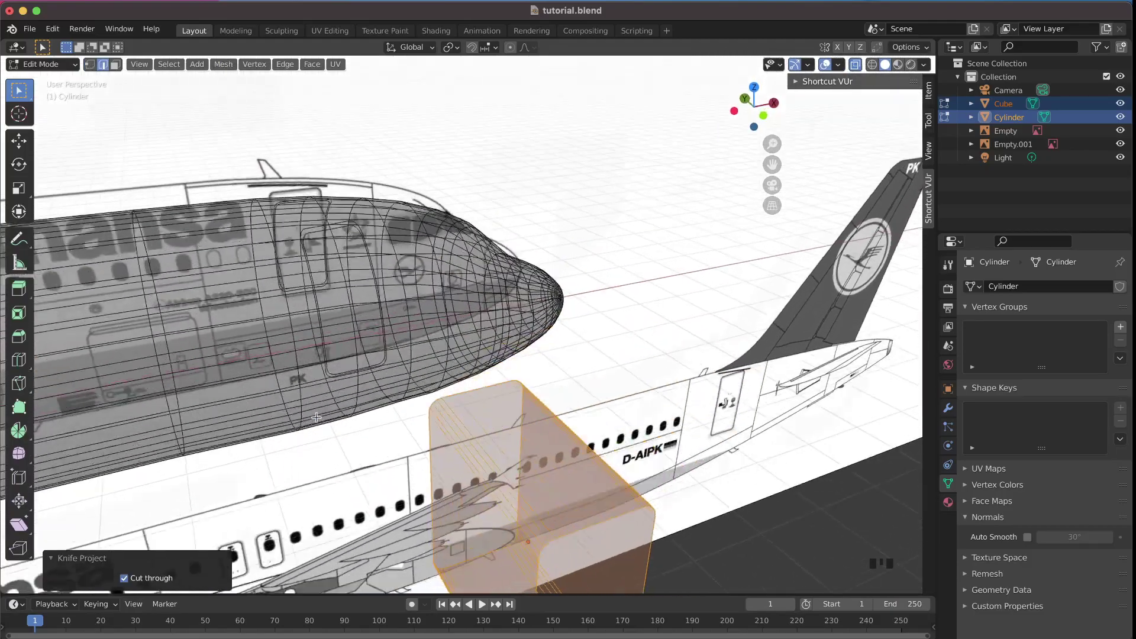
{"action": "middle_click_drag", "start_coordinate": [316, 417], "coordinate": [316, 418]}
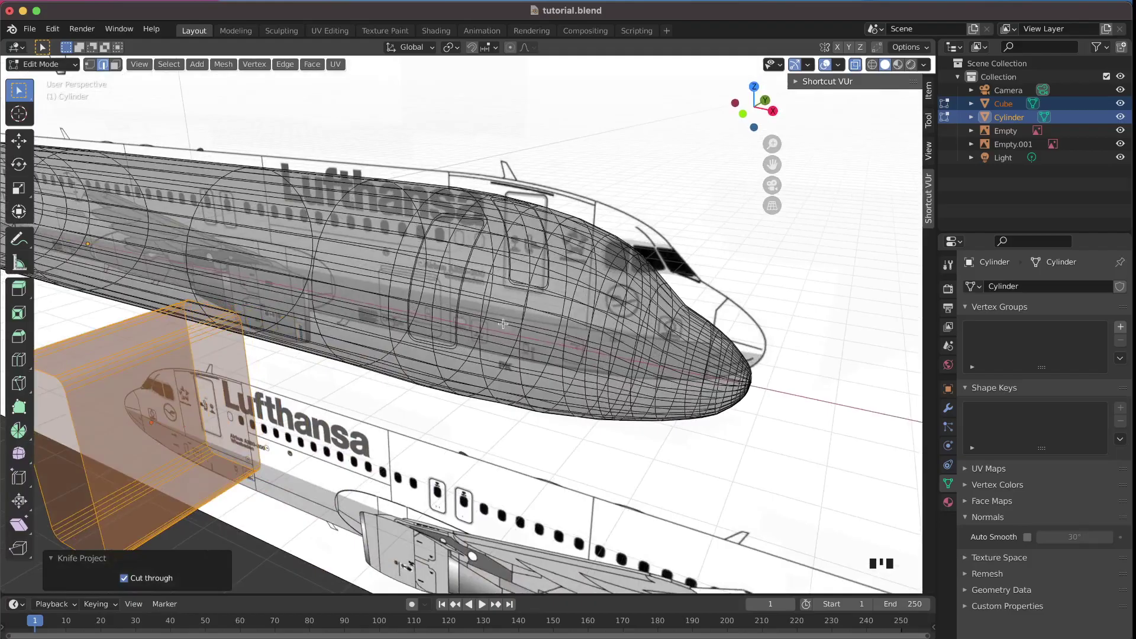
{"action": "middle_click_drag", "start_coordinate": [503, 324], "coordinate": [503, 324]}
{"action": "key", "text": "Tab"}
Step: Delete the door-frame cube and undo the deletion
{"action": "left_click", "coordinate": [744, 394]}
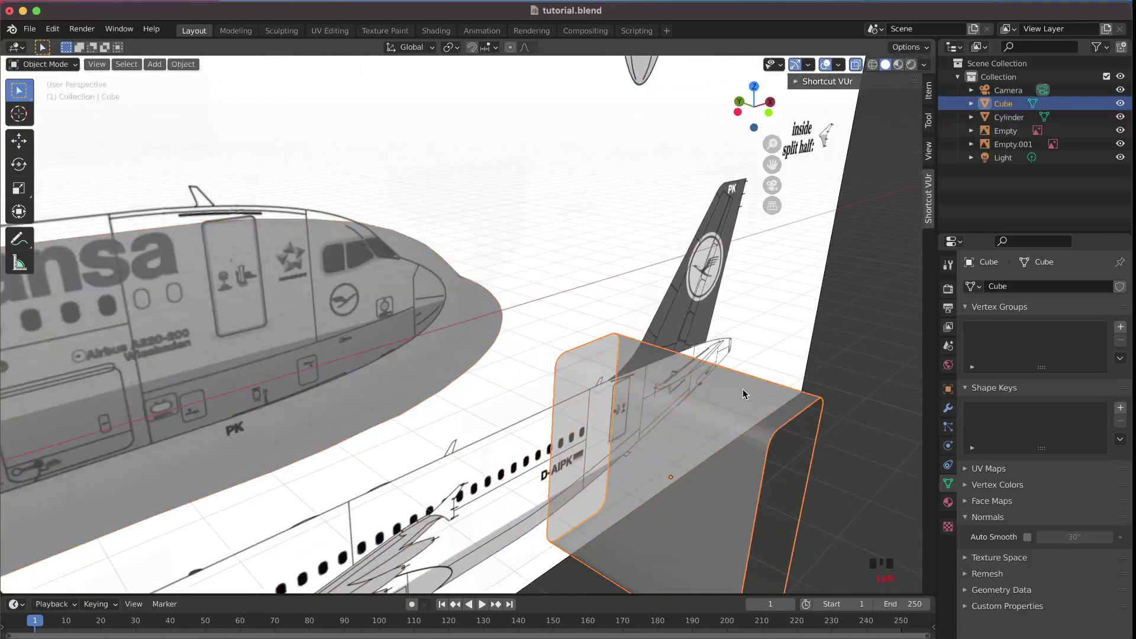
{"action": "key", "text": "x"}
{"action": "left_click", "coordinate": [745, 394]}
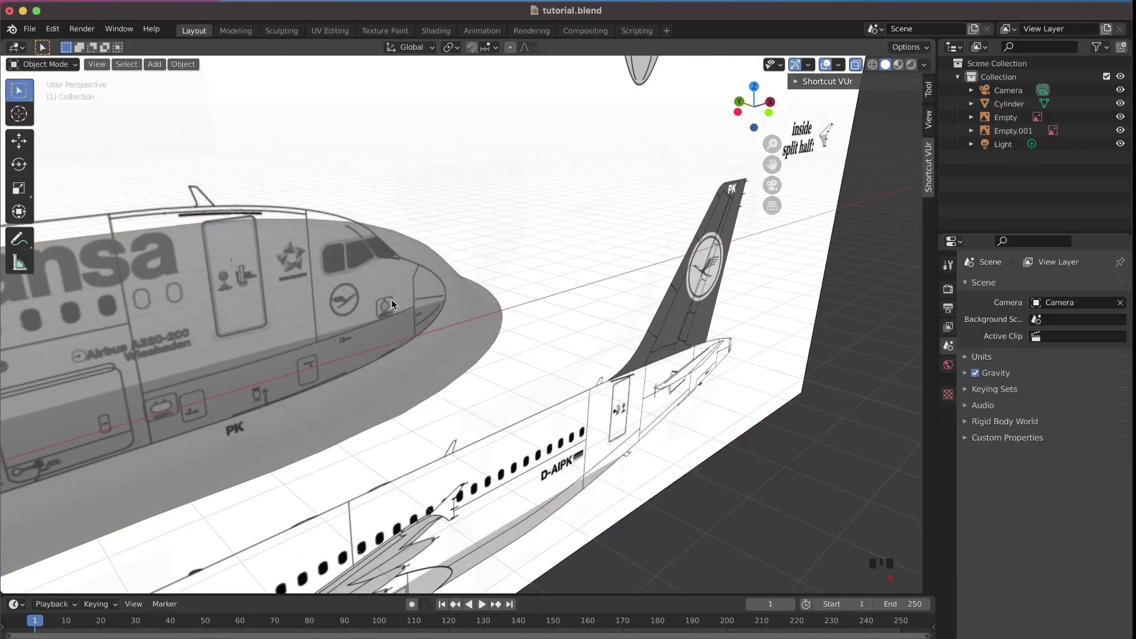
{"action": "key", "text": "ctrl+z"}
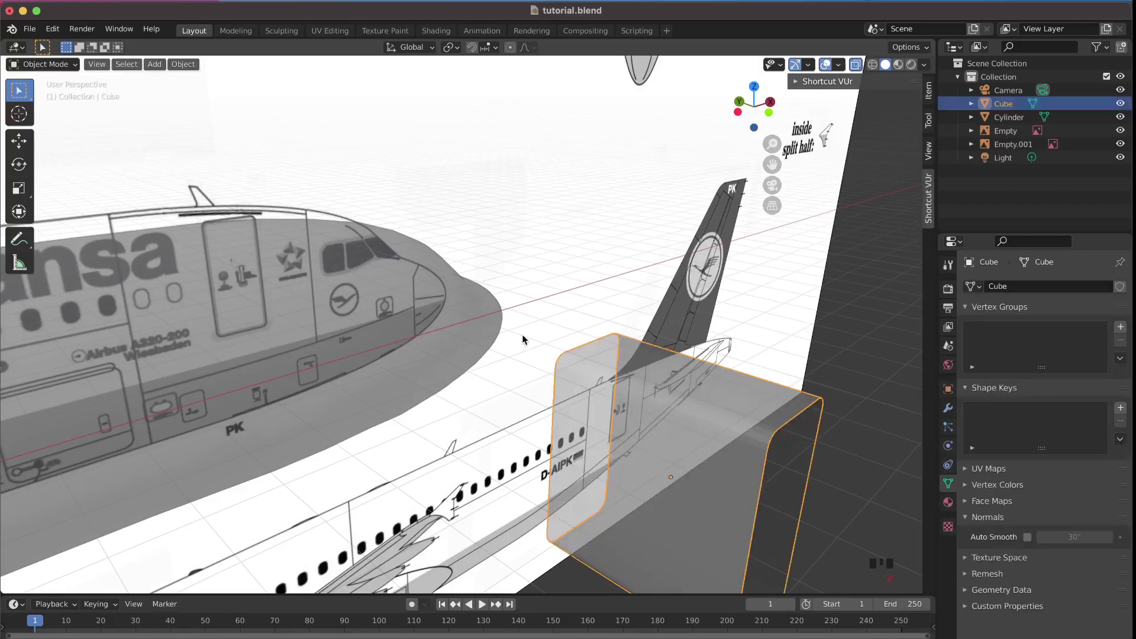
Step: Examine the fuselage against the side blueprint from the nose to the aft passenger door
{"action": "middle_click_drag", "start_coordinate": [523, 339], "coordinate": [391, 385]}
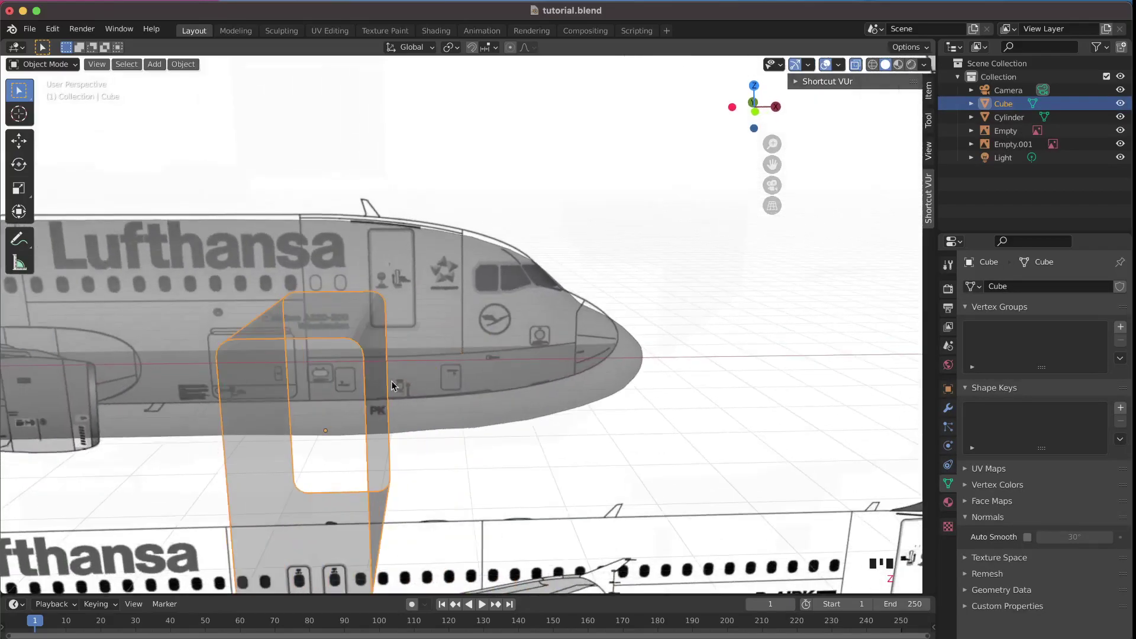
{"action": "scroll", "coordinate": [381, 365], "scroll_direction": "left", "scroll_amount": 20, "text": "shift"}
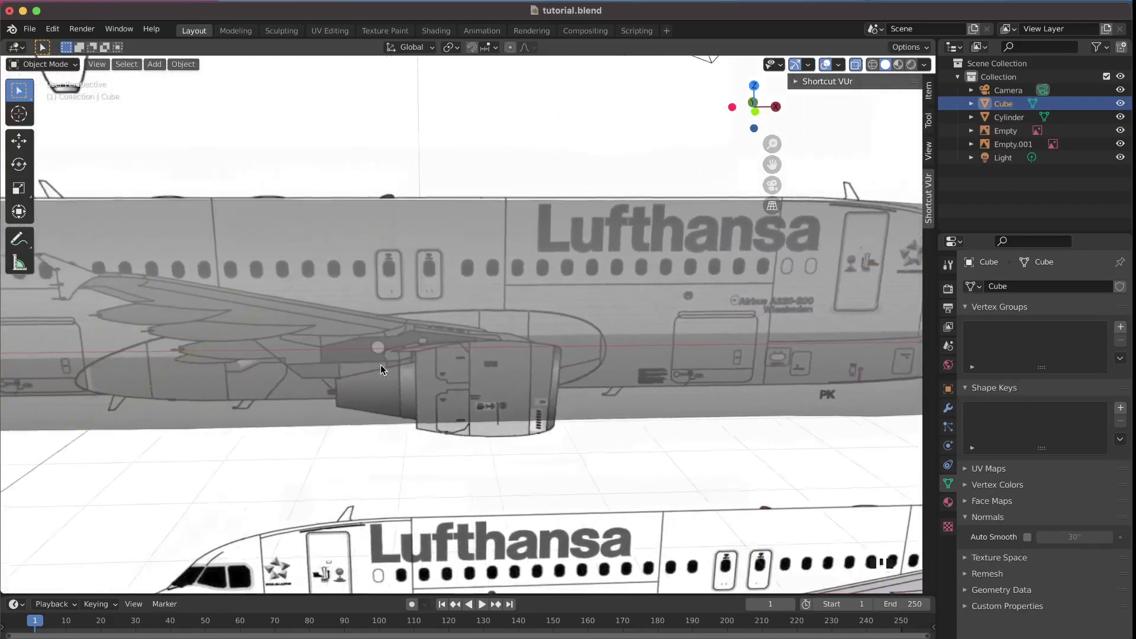
{"action": "scroll", "coordinate": [381, 365], "scroll_direction": "down", "scroll_amount": 12, "text": "ctrl"}
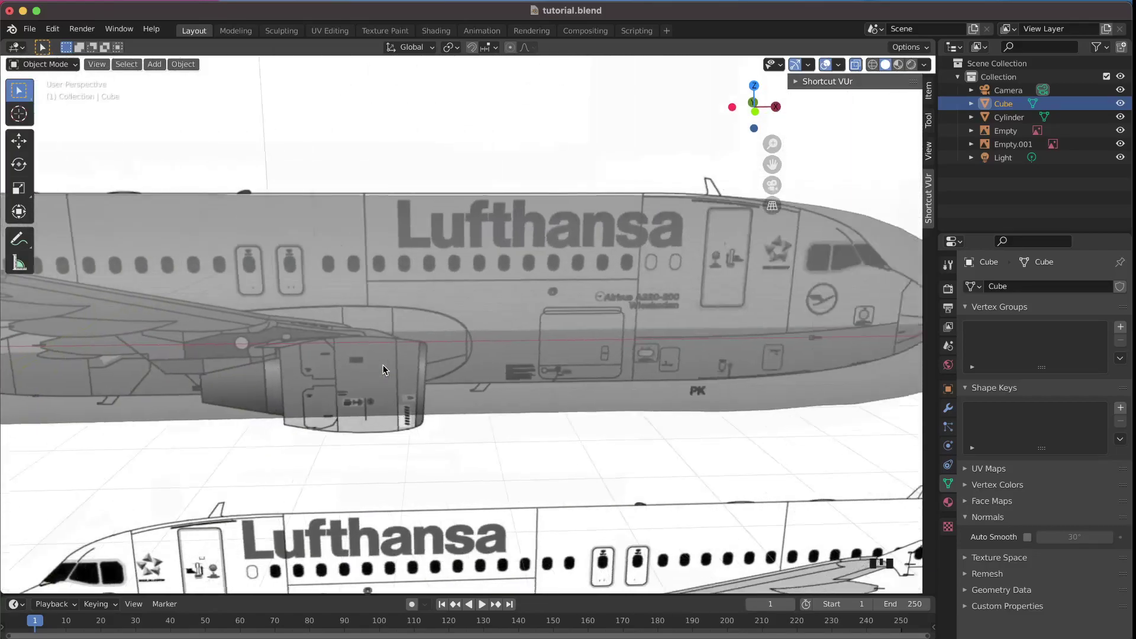
{"action": "scroll", "coordinate": [594, 317], "scroll_direction": "up", "scroll_amount": 15, "text": "ctrl"}
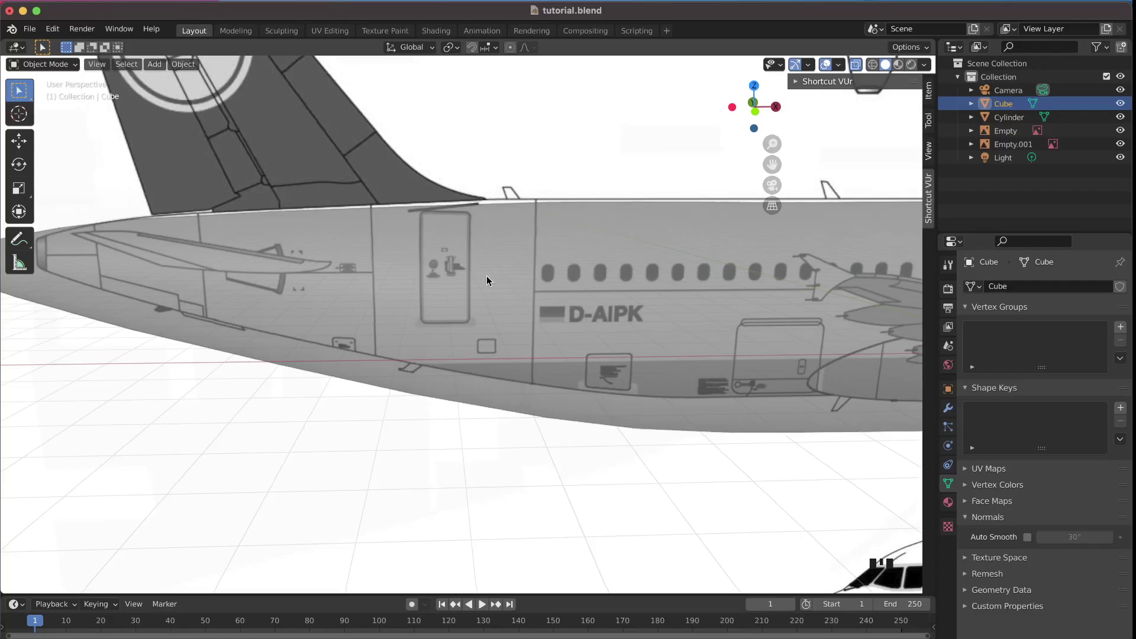
{"action": "scroll", "coordinate": [487, 277], "scroll_direction": "down", "scroll_amount": 12, "text": "ctrl"}
{"action": "scroll", "coordinate": [486, 280], "scroll_direction": "down", "scroll_amount": 5, "text": "ctrl"}
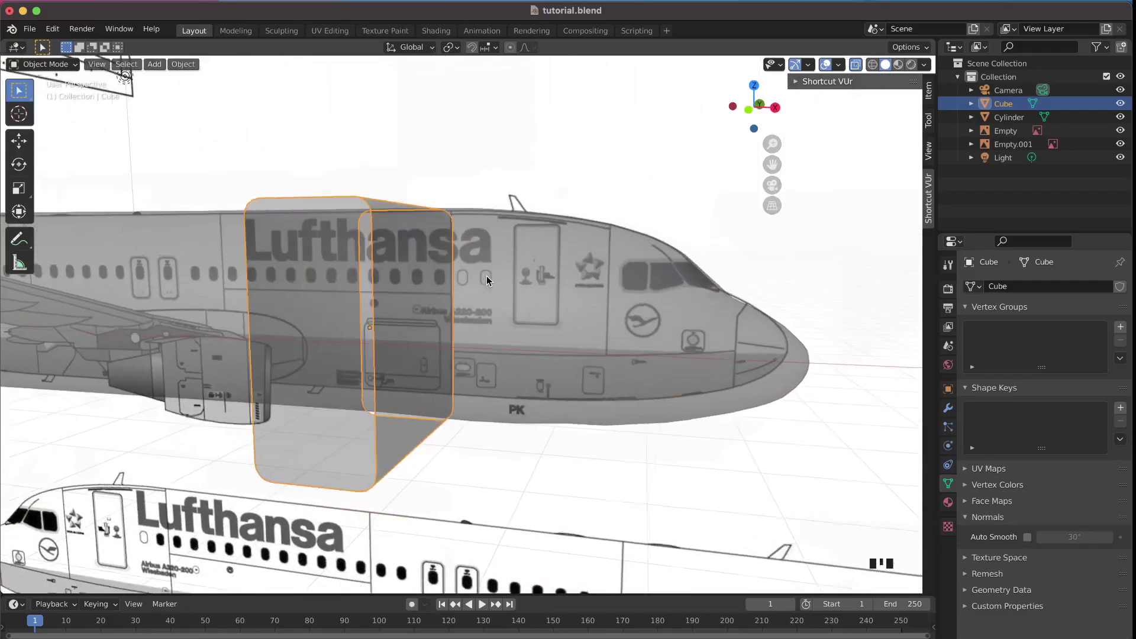
{"action": "left_click", "coordinate": [548, 279]}
{"action": "scroll", "coordinate": [588, 273], "scroll_direction": "up", "scroll_amount": 8, "text": "ctrl"}
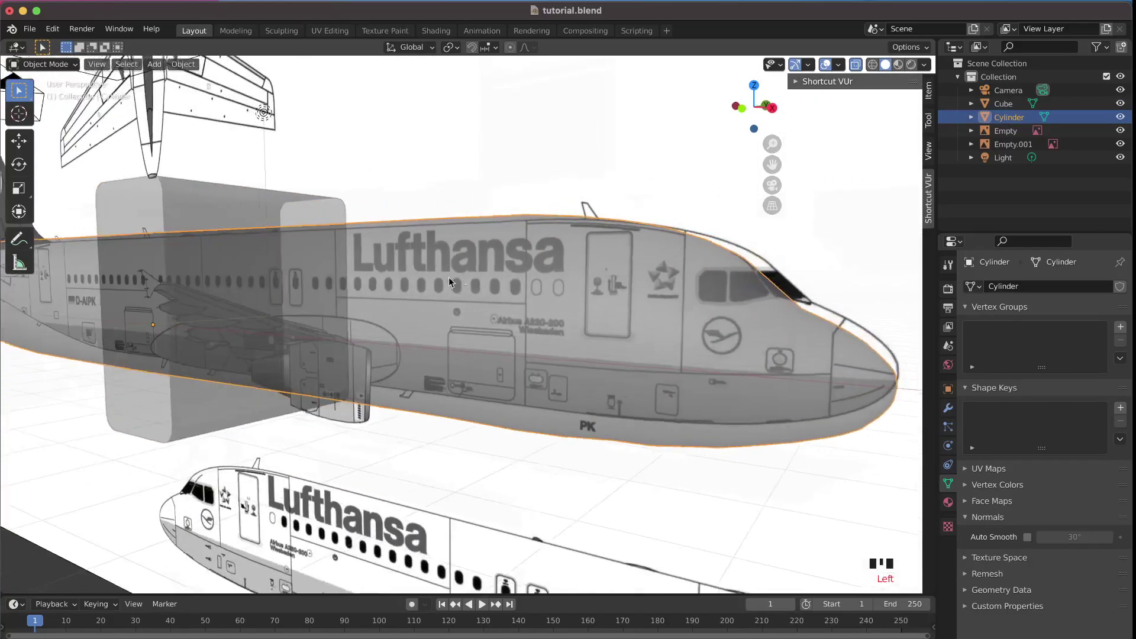
Step: Select the door-frame cube and hide it, demonstrating how to reveal it again before hiding it once more
{"action": "left_click", "coordinate": [195, 306]}
{"action": "key", "text": "h"}
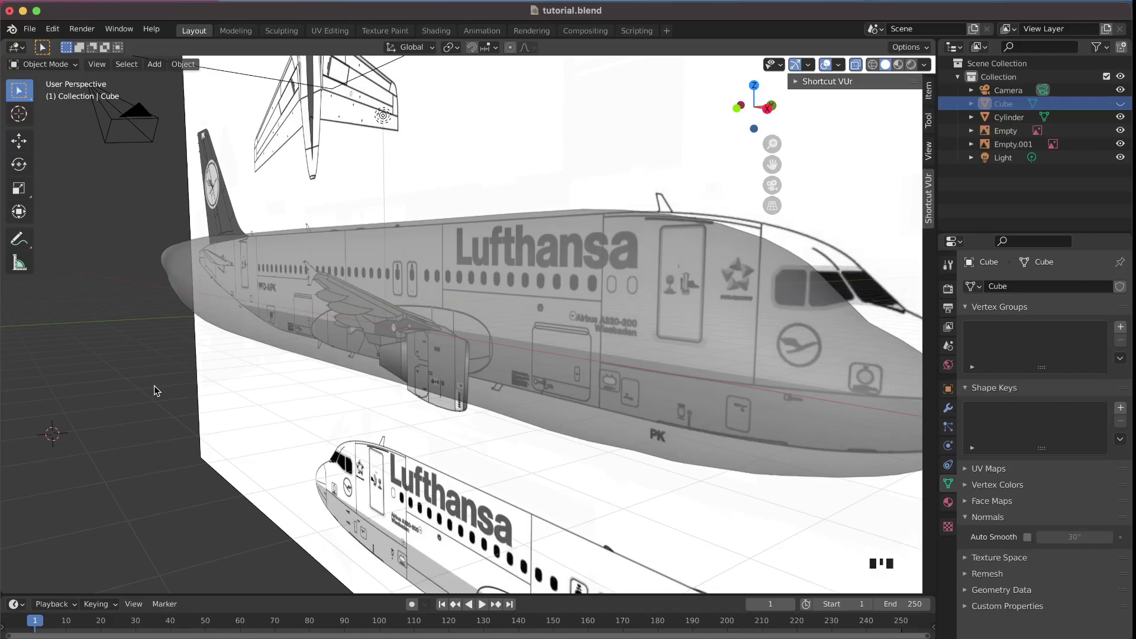
{"action": "key", "text": "alt+h"}
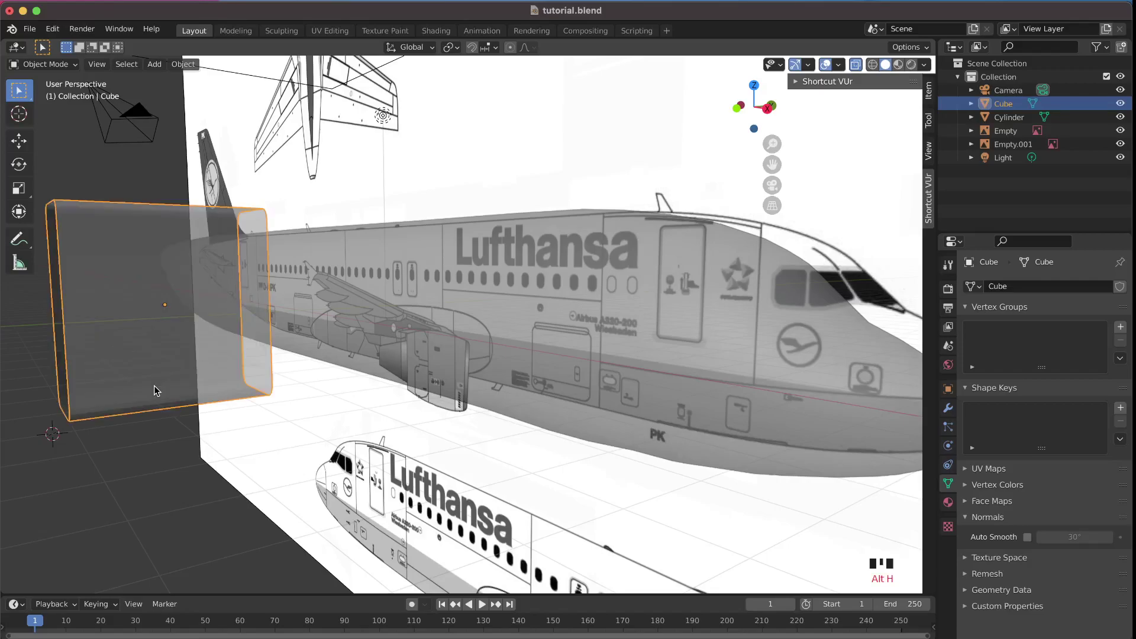
{"action": "key", "text": "h"}
Step: Select the fuselage cylinder, enter Edit Mode, turn off X-ray and switch to face selection
{"action": "scroll", "coordinate": [521, 364], "scroll_direction": "up", "scroll_amount": 5}
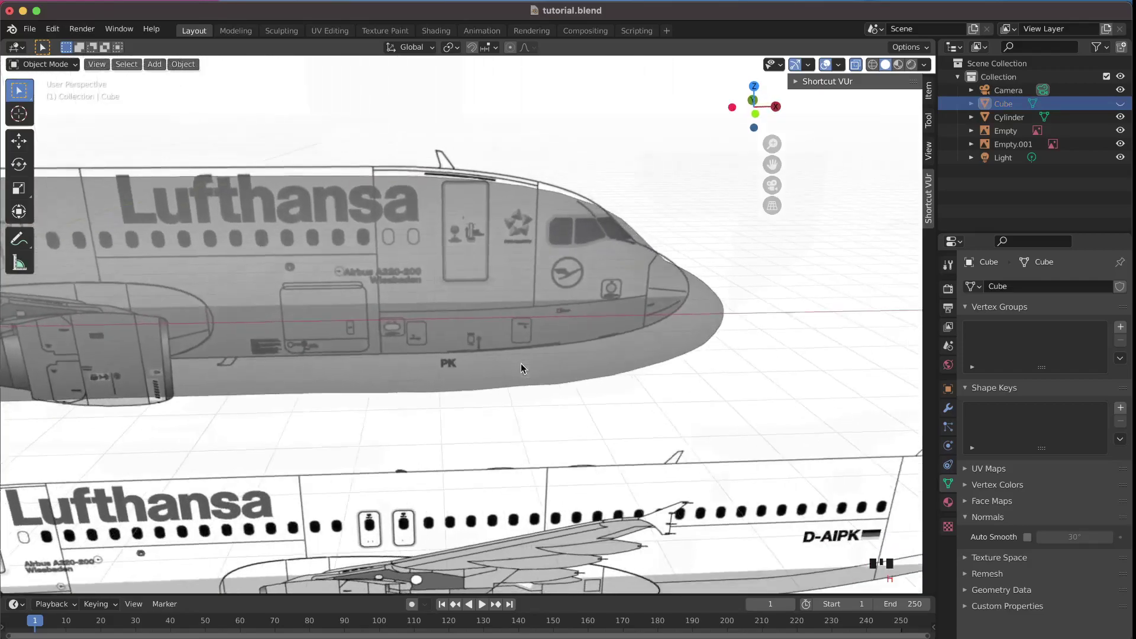
{"action": "scroll", "coordinate": [597, 200], "scroll_direction": "up", "scroll_amount": 5}
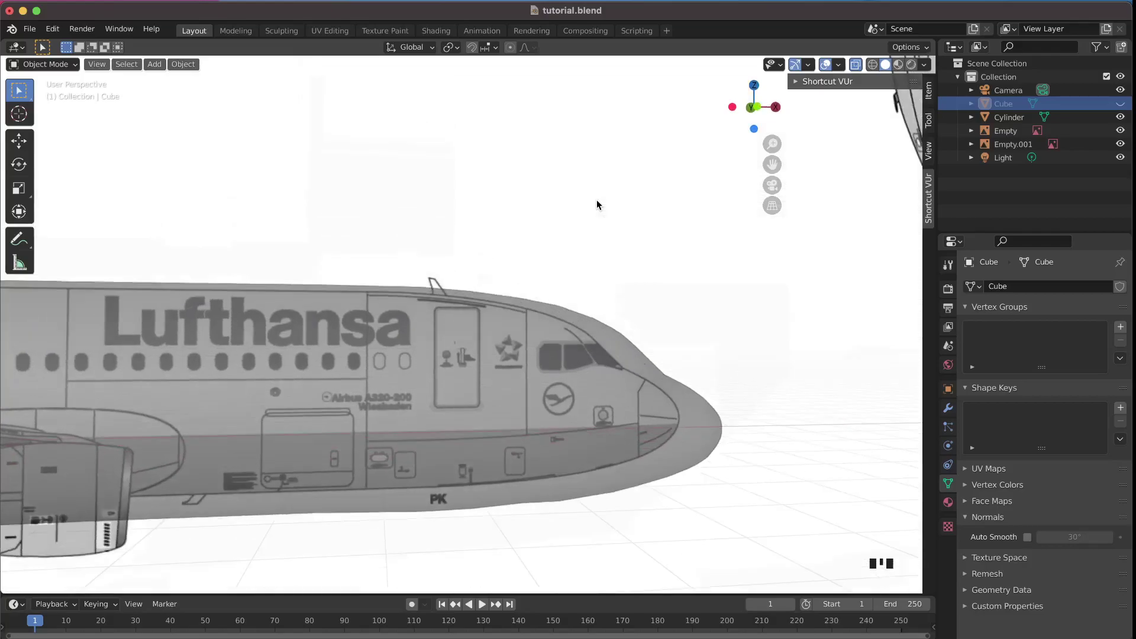
{"action": "scroll", "coordinate": [587, 179], "scroll_direction": "up", "scroll_amount": 2}
{"action": "left_click", "coordinate": [538, 351]}
{"action": "scroll", "coordinate": [538, 350], "scroll_direction": "right", "scroll_amount": 5}
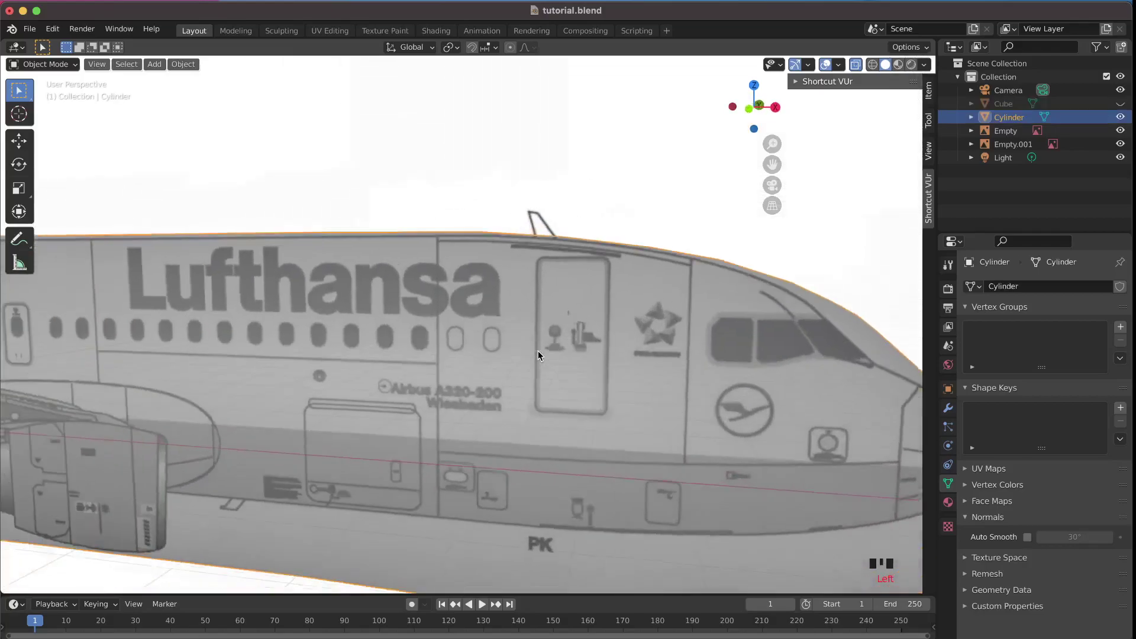
{"action": "scroll", "coordinate": [254, 353], "scroll_direction": "left", "scroll_amount": 5}
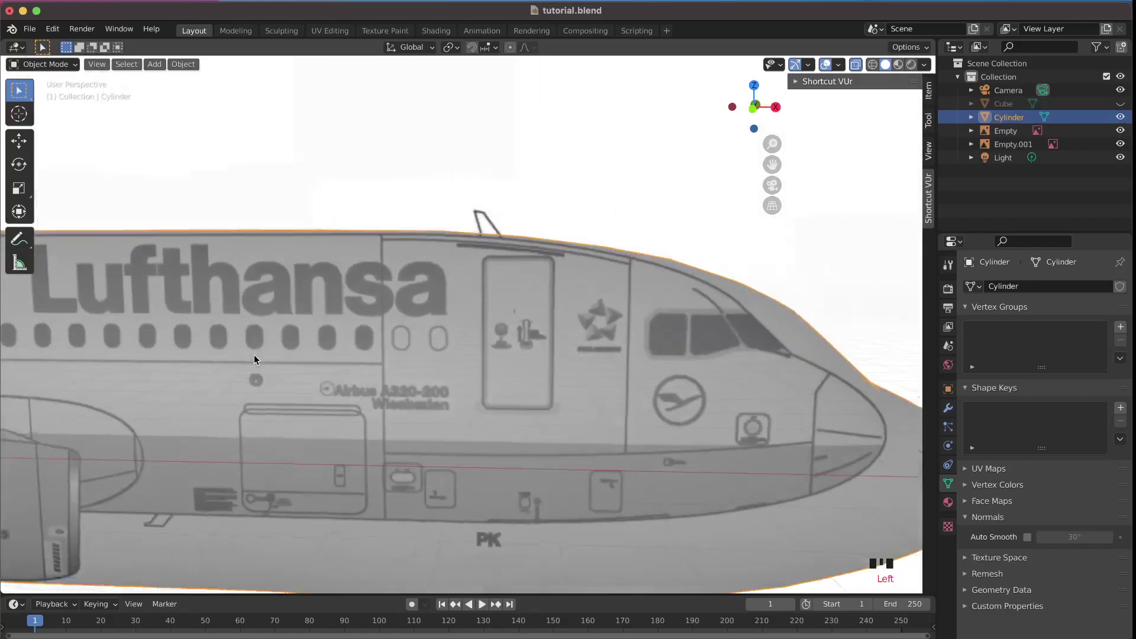
{"action": "scroll", "coordinate": [254, 354], "scroll_direction": "right", "scroll_amount": 2}
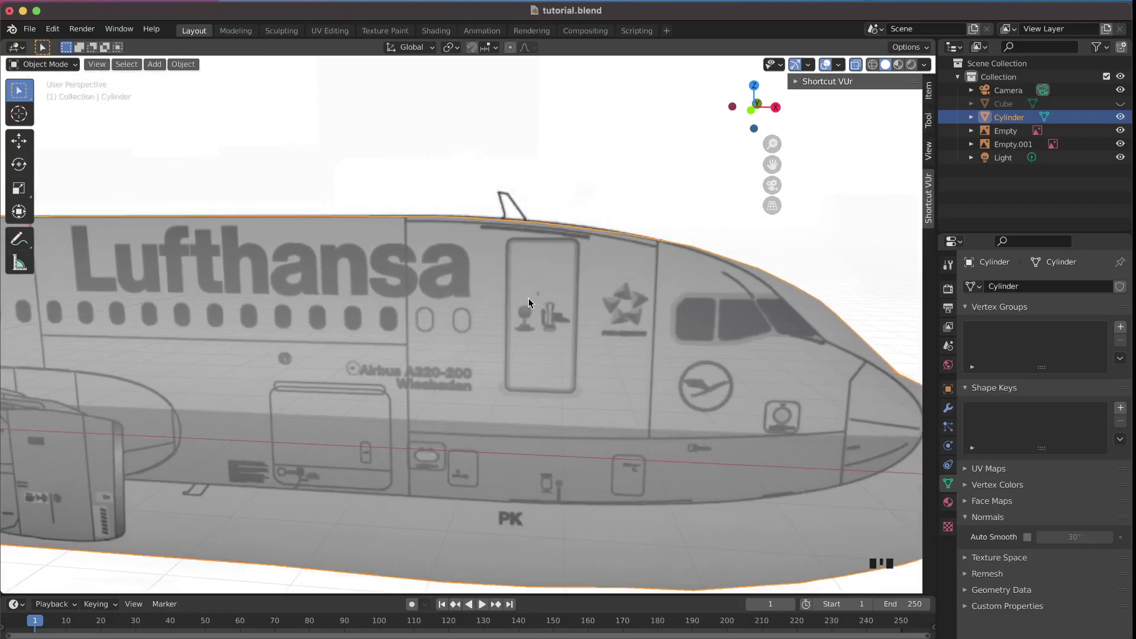
{"action": "key", "text": "Tab"}
{"action": "scroll", "coordinate": [529, 297], "scroll_direction": "left", "scroll_amount": 3}
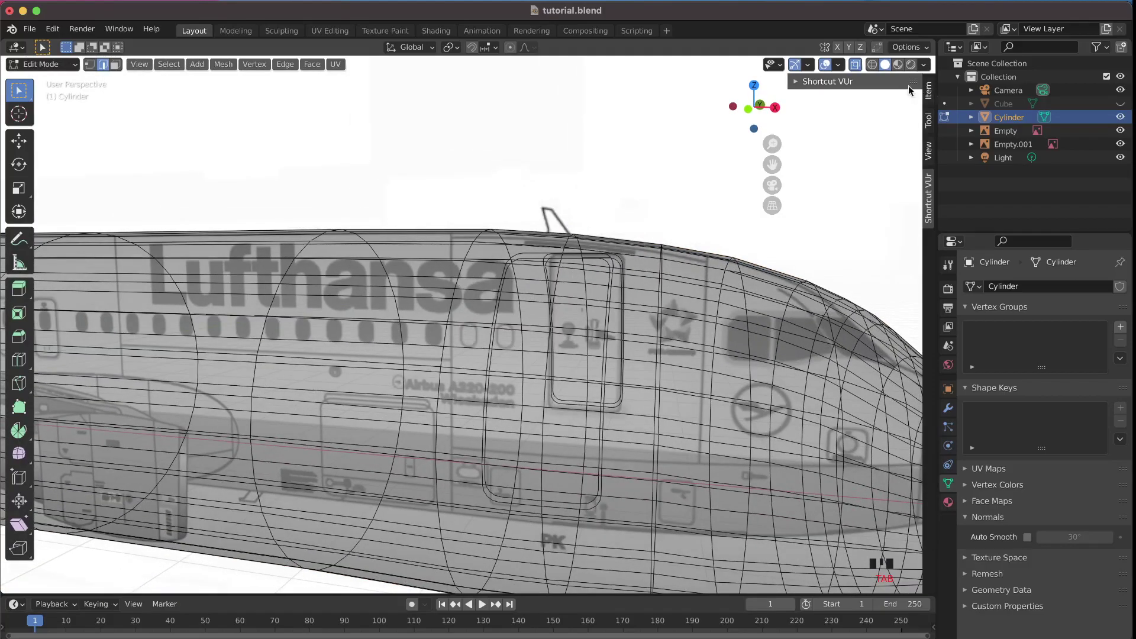
{"action": "left_click", "coordinate": [857, 64]}
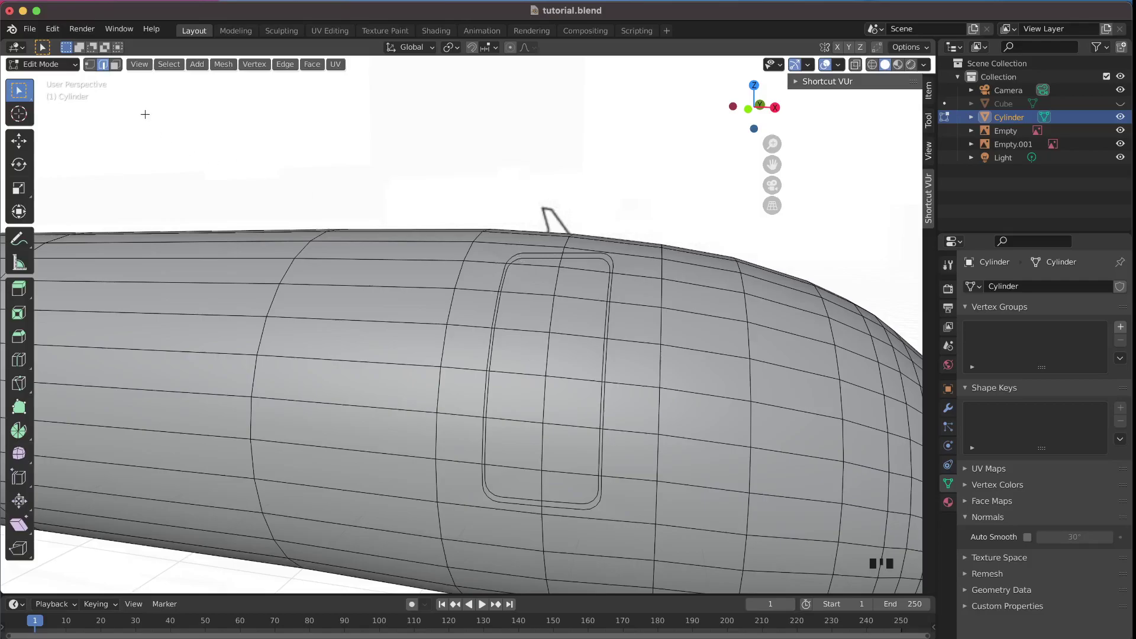
{"action": "left_click", "coordinate": [115, 64]}
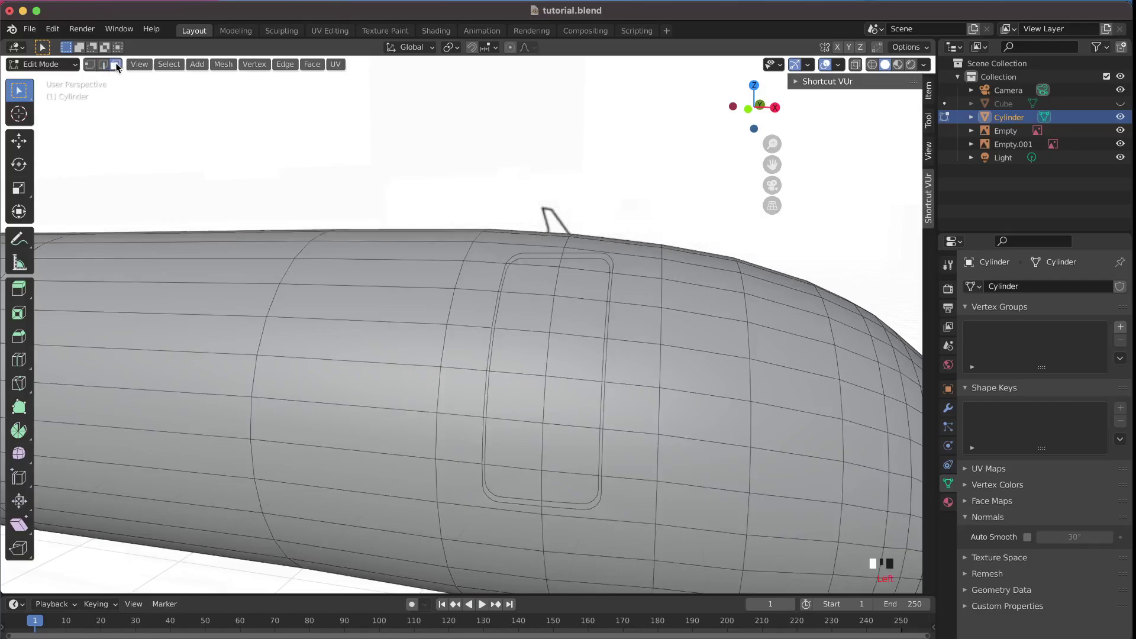
Step: Try selecting the narrow faces between the two door outlines one by one, and clear the selection
{"action": "left_click", "coordinate": [523, 256]}
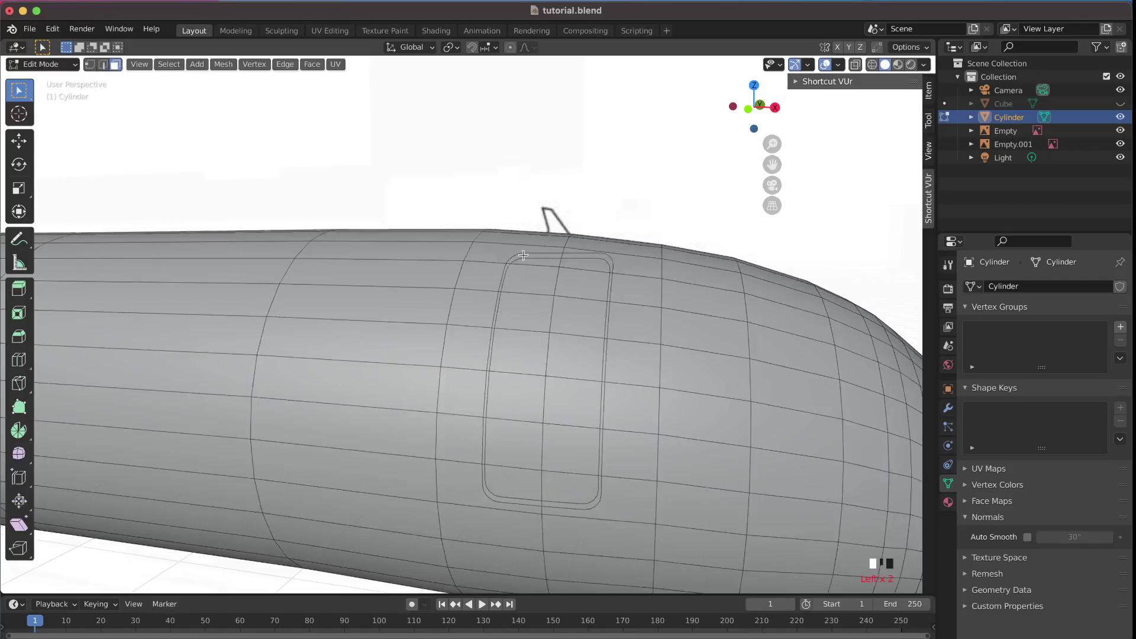
{"action": "left_click", "coordinate": [580, 258], "text": "shift"}
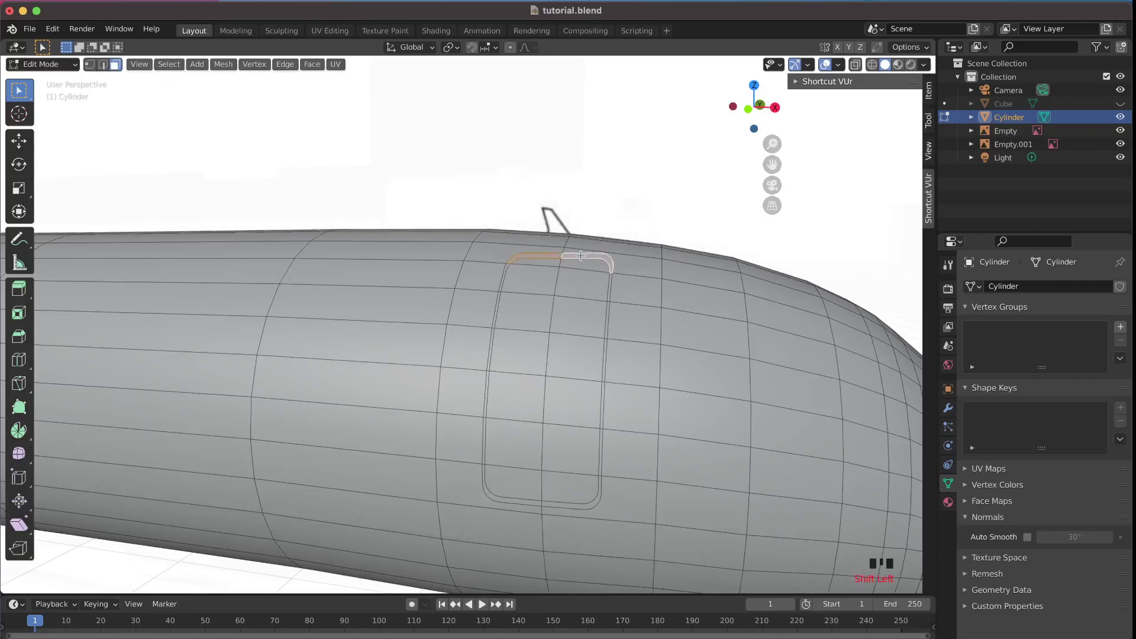
{"action": "left_click", "coordinate": [611, 287], "text": "shift"}
{"action": "left_click", "coordinate": [608, 310], "text": "shift"}
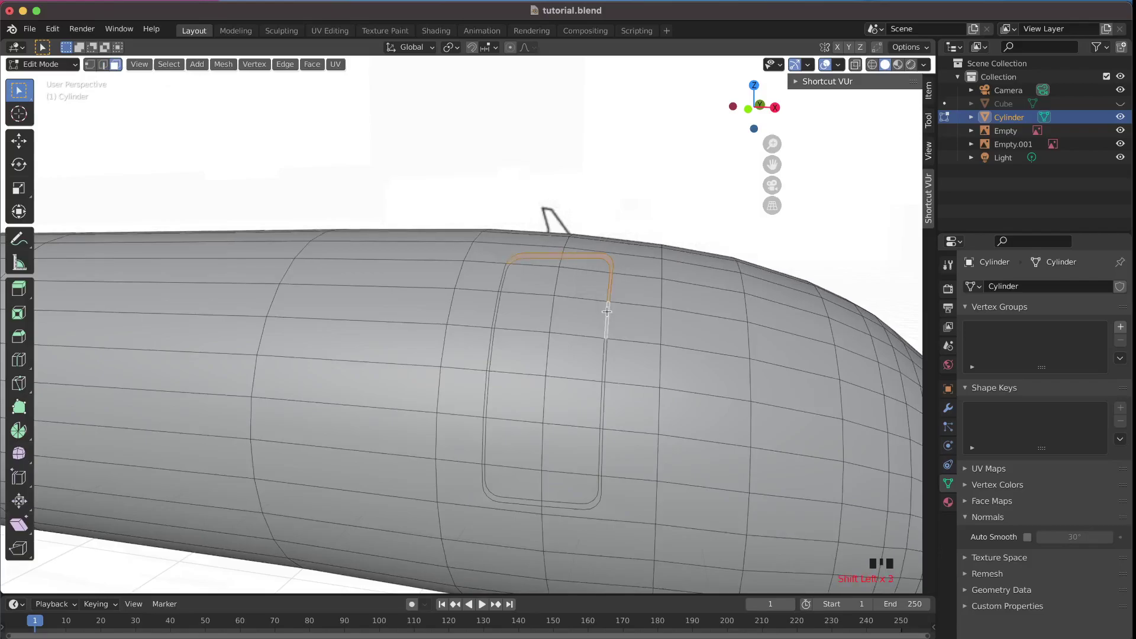
{"action": "left_click", "coordinate": [602, 348], "text": "shift"}
{"action": "left_click", "coordinate": [597, 354], "text": "shift"}
{"action": "left_click", "coordinate": [604, 359], "text": "shift"}
{"action": "left_click", "coordinate": [603, 406], "text": "shift"}
{"action": "left_click", "coordinate": [600, 442], "text": "shift"}
{"action": "left_click", "coordinate": [604, 498], "text": "shift"}
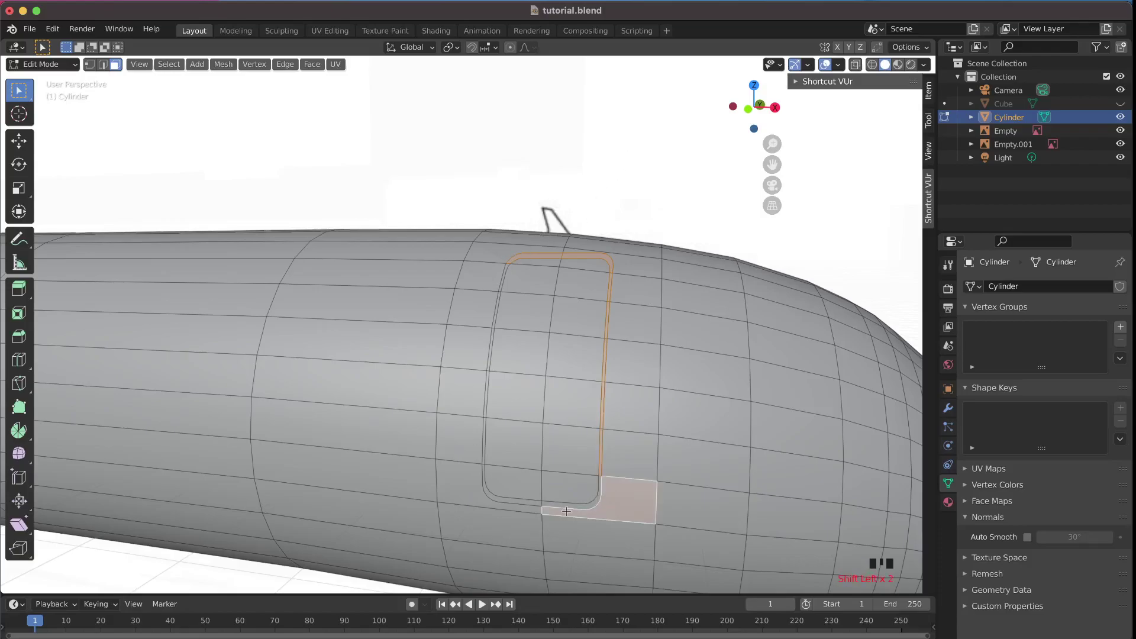
{"action": "left_click", "coordinate": [603, 498], "text": "shift"}
{"action": "left_click", "coordinate": [488, 478], "text": "shift"}
{"action": "left_click", "coordinate": [557, 442], "text": "shift"}
{"action": "left_click", "coordinate": [523, 509], "text": "shift"}
{"action": "left_click", "coordinate": [552, 337], "text": "shift"}
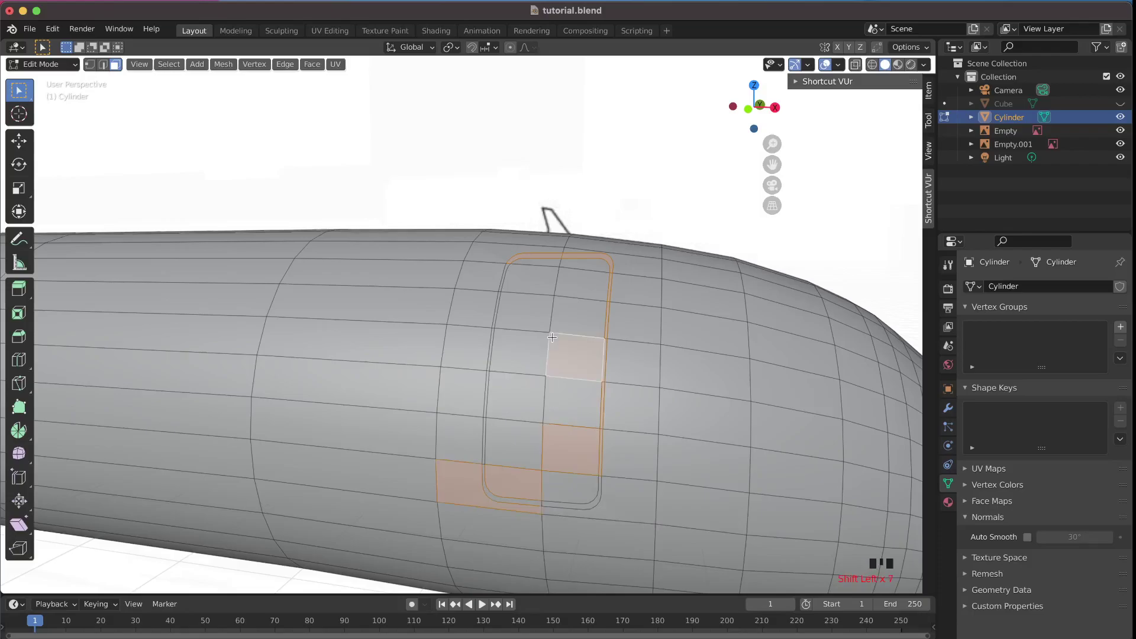
{"action": "left_click", "coordinate": [585, 203]}
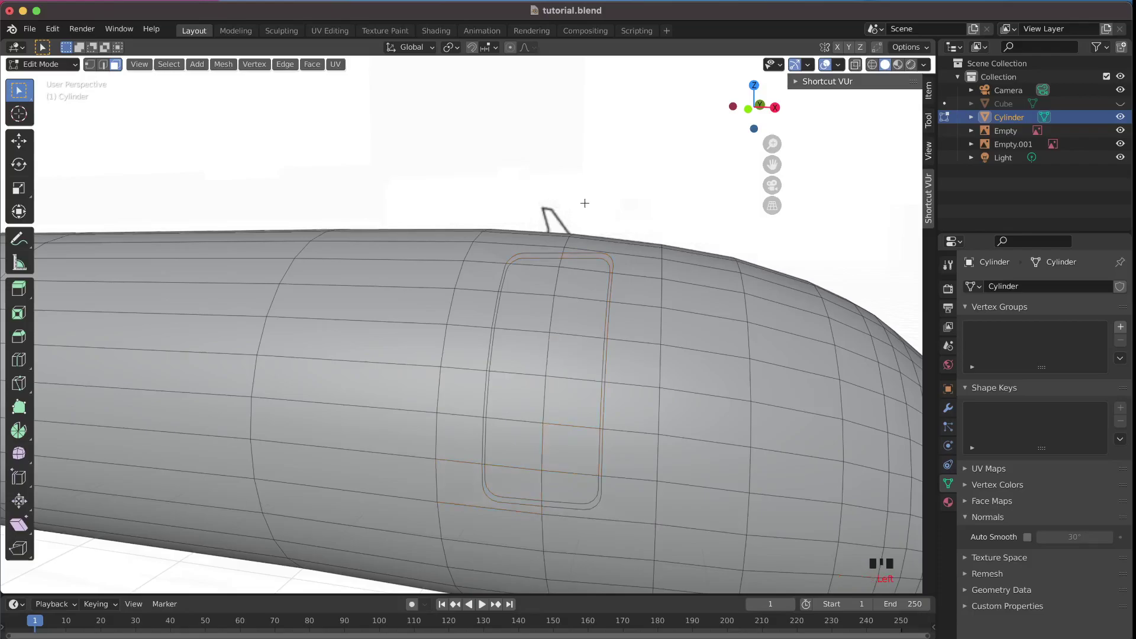
Step: Try selecting the ring of faces between the two door outlines with loop selection
{"action": "left_click", "coordinate": [529, 253]}
{"action": "left_click", "coordinate": [529, 253], "text": "alt"}
{"action": "left_click", "coordinate": [571, 255], "text": "alt"}
{"action": "left_click", "coordinate": [546, 255], "text": "alt"}
{"action": "left_click", "coordinate": [546, 255], "text": "alt"}
{"action": "left_click", "coordinate": [546, 254], "text": "alt"}
{"action": "left_click", "coordinate": [610, 283], "text": "alt"}
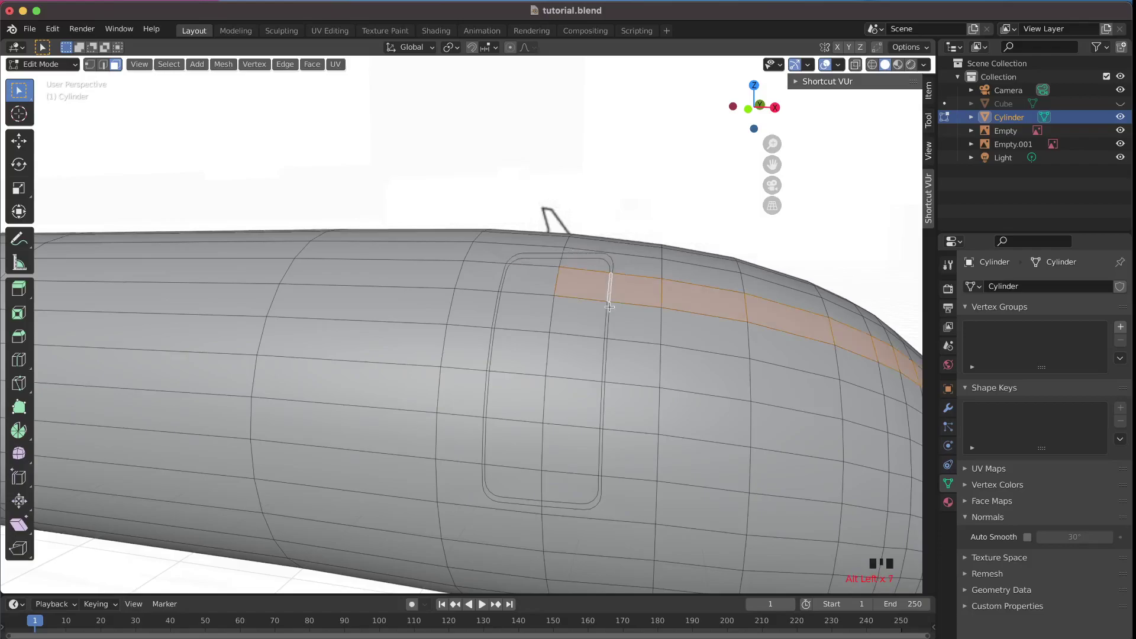
Step: Select the narrow faces between the two door outlines along the door's forward side and upper edge
{"action": "left_click", "coordinate": [610, 309], "text": "alt"}
{"action": "left_click", "coordinate": [608, 323], "text": "alt"}
{"action": "left_click", "coordinate": [608, 349], "text": "alt"}
{"action": "left_click", "coordinate": [602, 380], "text": "alt"}
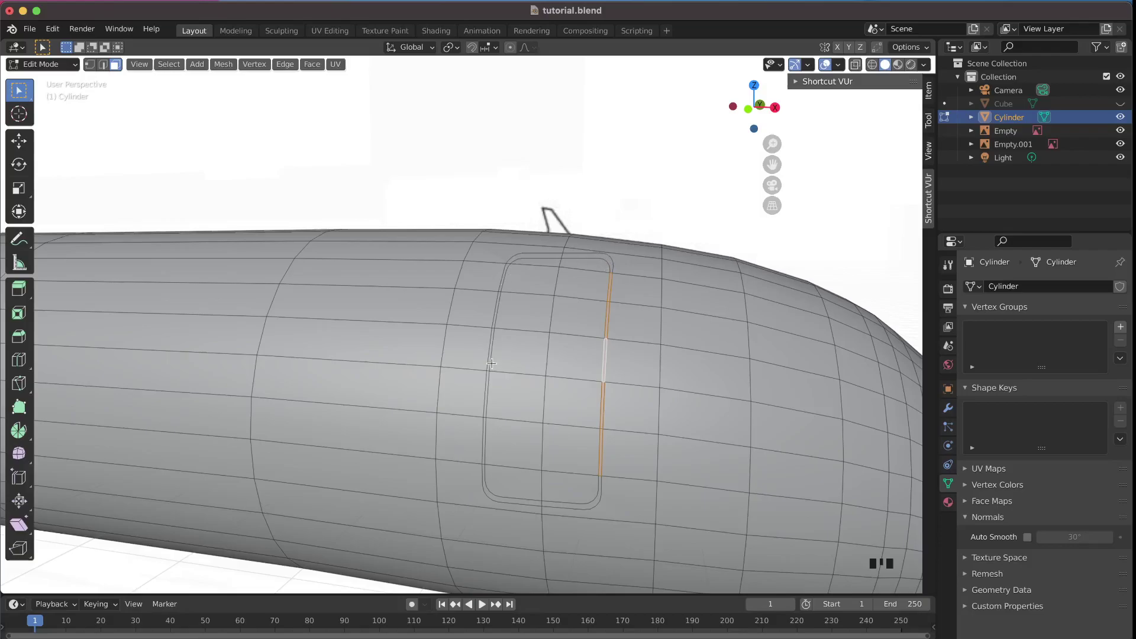
{"action": "left_click", "coordinate": [543, 256], "text": "shift"}
{"action": "left_click", "coordinate": [571, 256], "text": "shift"}
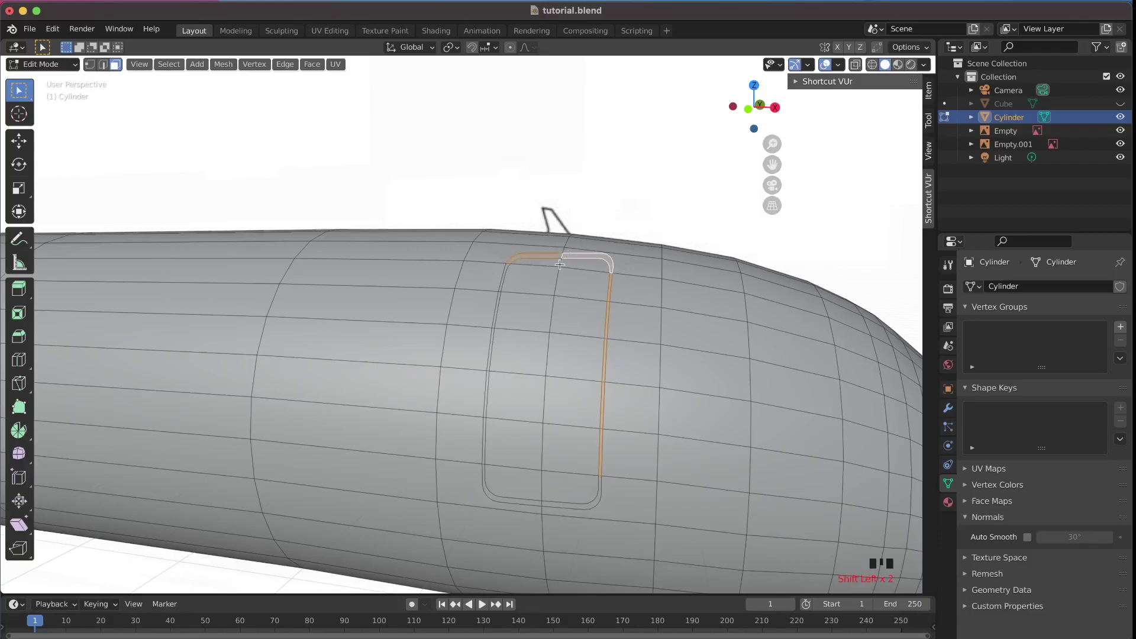
Step: Add the narrow faces along the door's aft side and lower edge to the selection, completing the ring
{"action": "left_click", "coordinate": [503, 277], "text": "shift"}
{"action": "left_click", "coordinate": [496, 309], "text": "shift"}
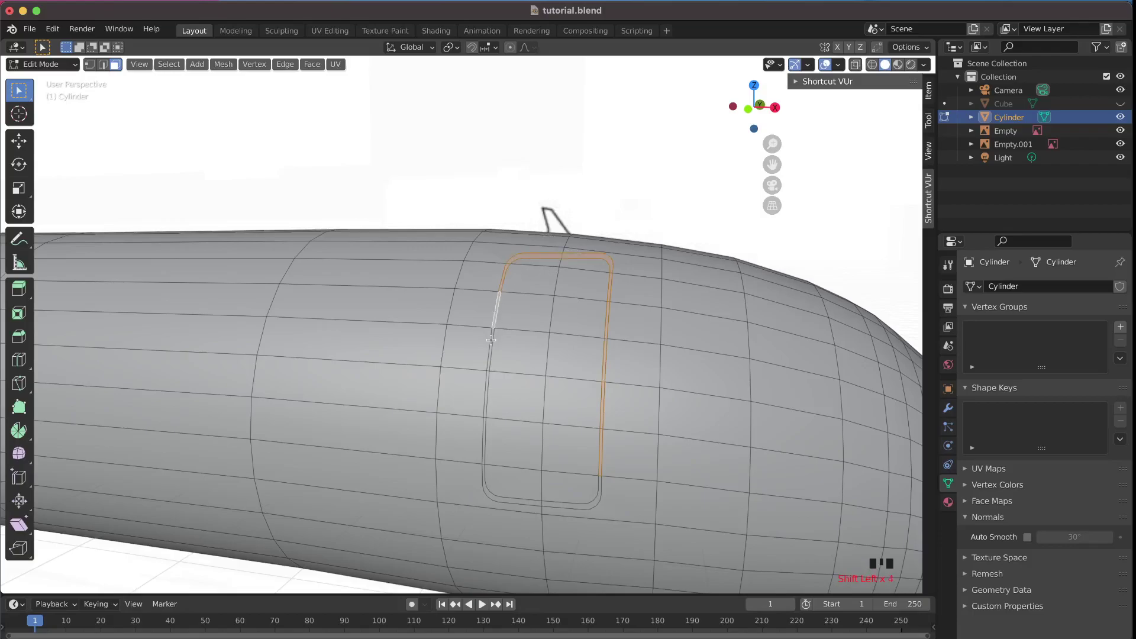
{"action": "left_click", "coordinate": [490, 355], "text": "shift"}
{"action": "left_click", "coordinate": [487, 395], "text": "shift"}
{"action": "left_click", "coordinate": [484, 441], "text": "shift"}
{"action": "left_click", "coordinate": [500, 499], "text": "shift"}
{"action": "left_click", "coordinate": [550, 507], "text": "shift"}
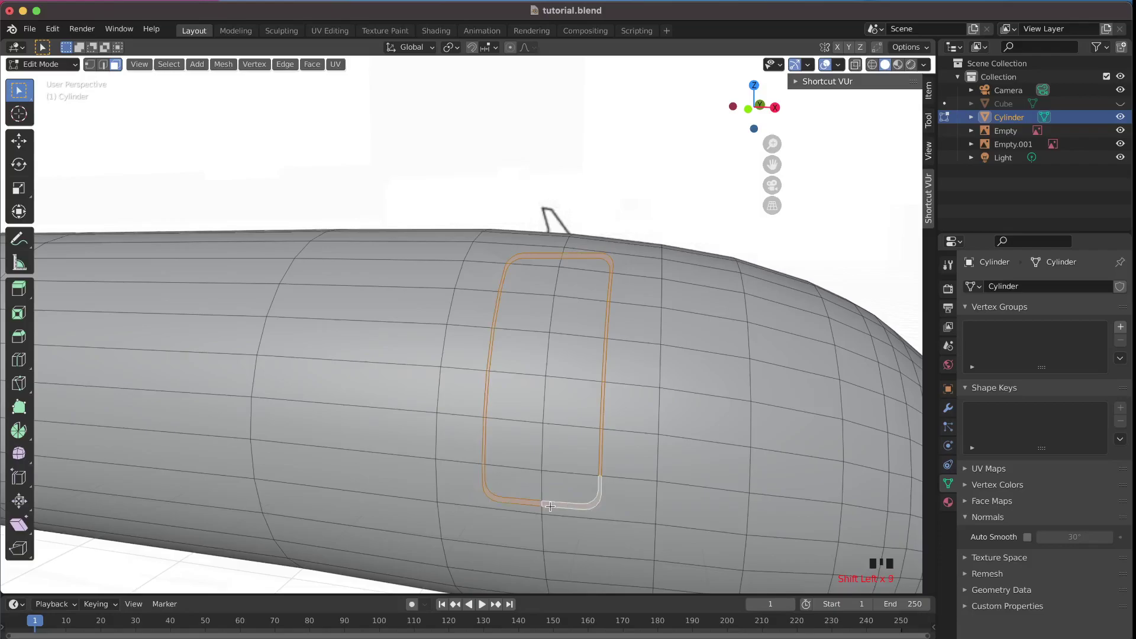